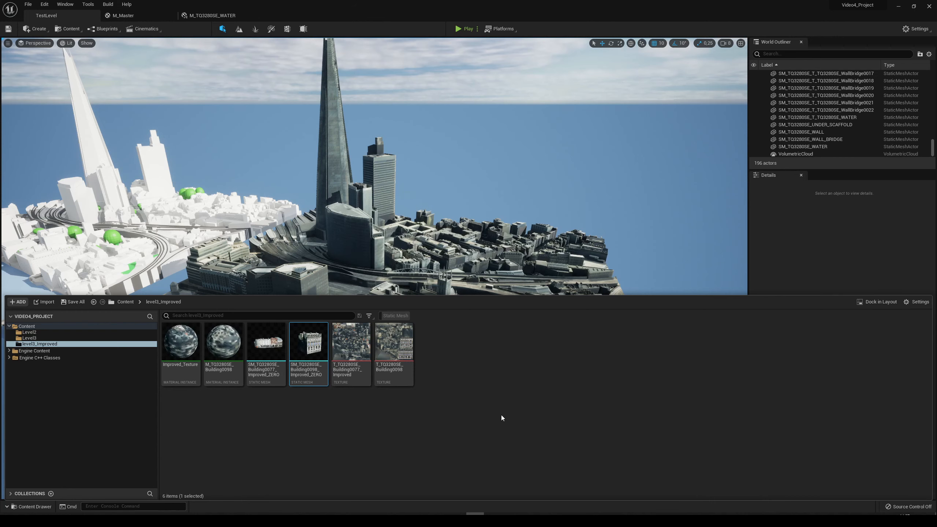
Place the SM_TQ3280SE_Building0077_Improved_ZERO static mesh from the level3_Improved folder into the level
{"action": "mouse_move", "coordinate": [538, 207]}
{"action": "right_mouse_down"}
{"action": "mouse_move", "coordinate": [540, 225]}
{"action": "mouse_move", "coordinate": [540, 212]}
{"action": "right_mouse_up"}
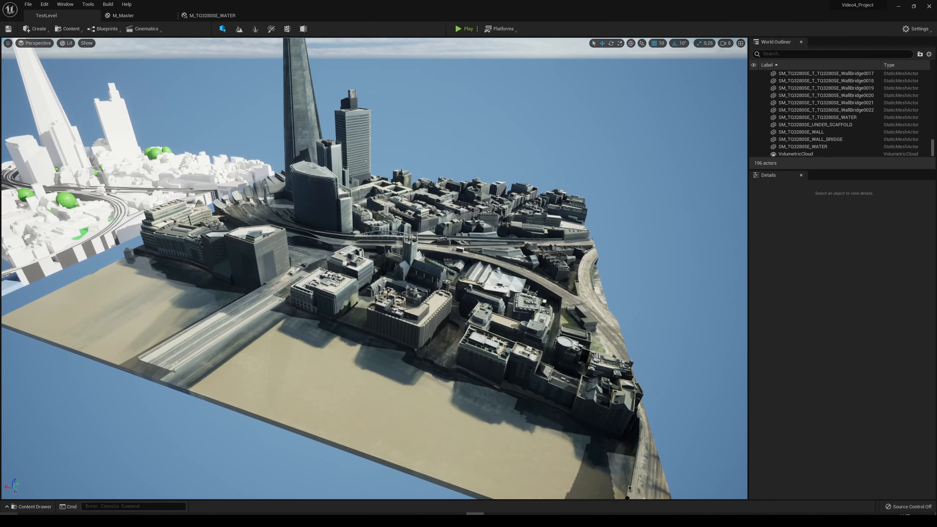
{"action": "left_click", "coordinate": [33, 506]}
{"action": "mouse_move", "coordinate": [275, 346]}
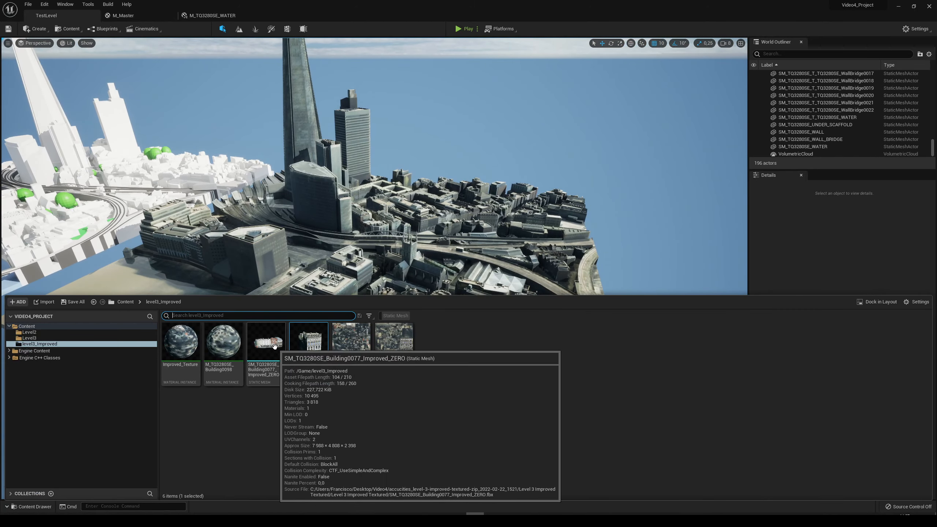
{"action": "left_click_drag", "start_coordinate": [275, 346], "coordinate": [359, 275]}
Reset the placed improved building's location to 0, 0, 0
{"action": "right_click_drag", "start_coordinate": [358, 292], "coordinate": [358, 299]}
{"action": "key", "text": "a"}
{"action": "right_click_drag", "start_coordinate": [415, 281], "coordinate": [426, 274]}
{"action": "key", "text": "a"}
{"action": "mouse_move", "coordinate": [505, 341]}
{"action": "right_mouse_down"}
{"action": "mouse_move", "coordinate": [525, 341]}
{"action": "mouse_move", "coordinate": [511, 332]}
{"action": "right_mouse_up"}
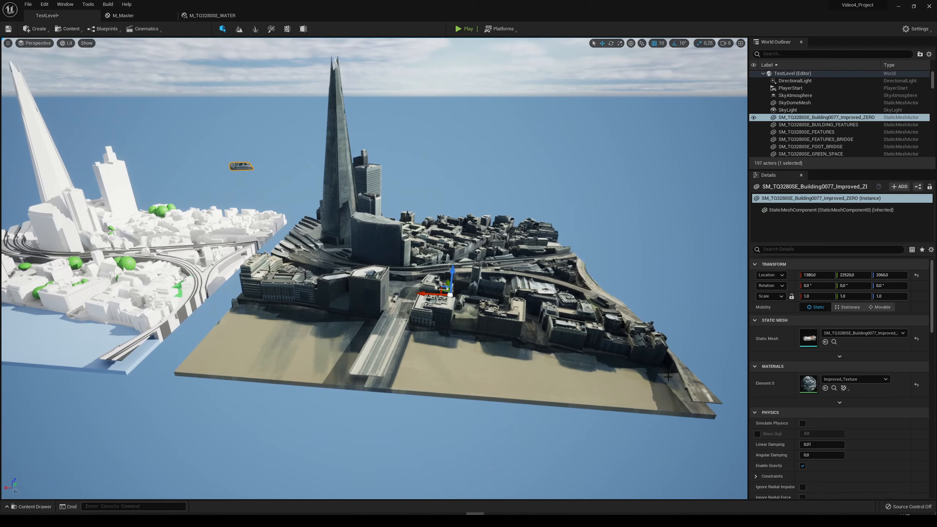
{"action": "left_click", "coordinate": [915, 277]}
{"action": "scroll", "coordinate": [240, 206], "scroll_direction": "up", "scroll_amount": 5}
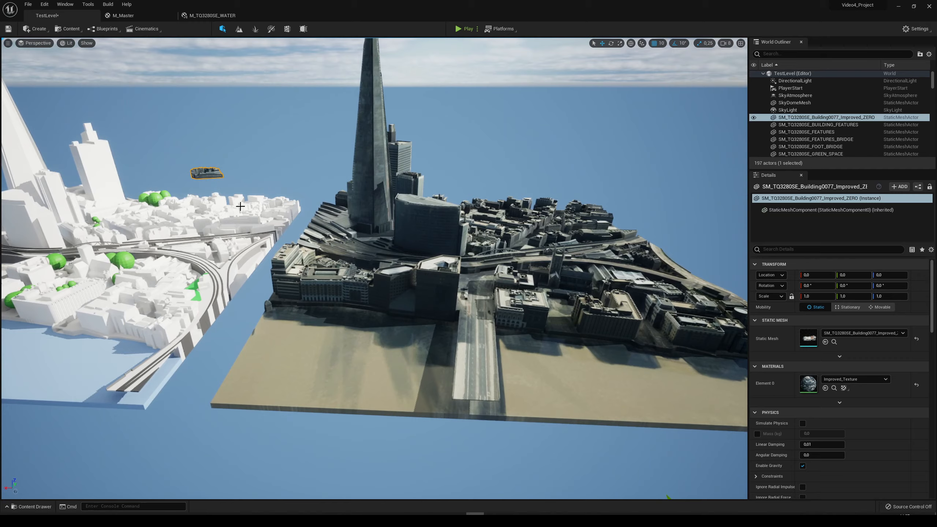
Check the location values of textured city buildings, such as the glass block and a riverside building
{"action": "key", "text": "d"}
{"action": "right_click_drag", "start_coordinate": [513, 347], "coordinate": [469, 318]}
{"action": "key", "text": "s"}
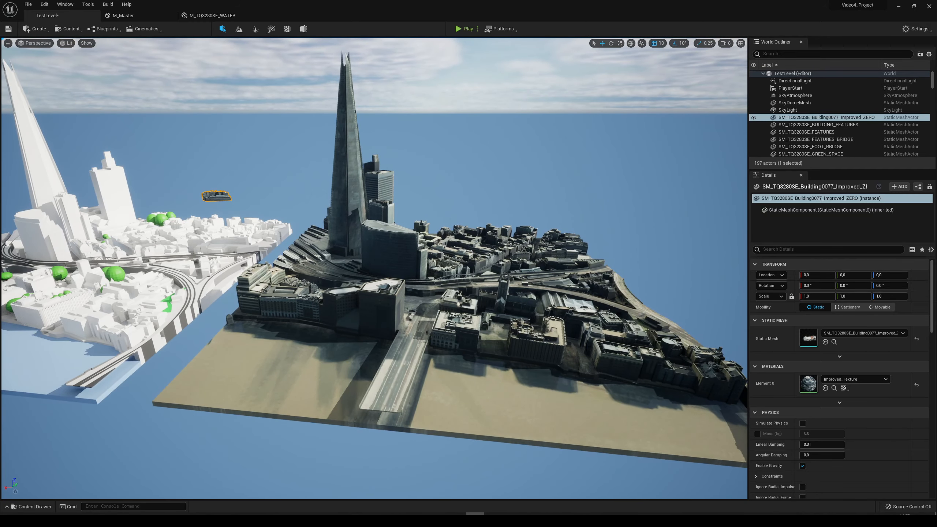
{"action": "left_click", "coordinate": [408, 259]}
{"action": "key", "text": "s"}
{"action": "right_click_drag", "start_coordinate": [408, 259], "coordinate": [429, 271]}
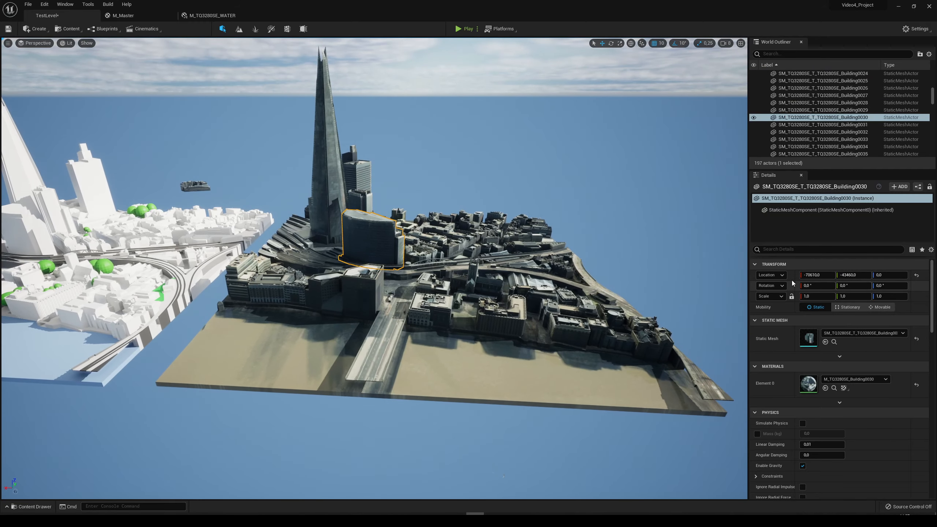
{"action": "left_click", "coordinate": [516, 309]}
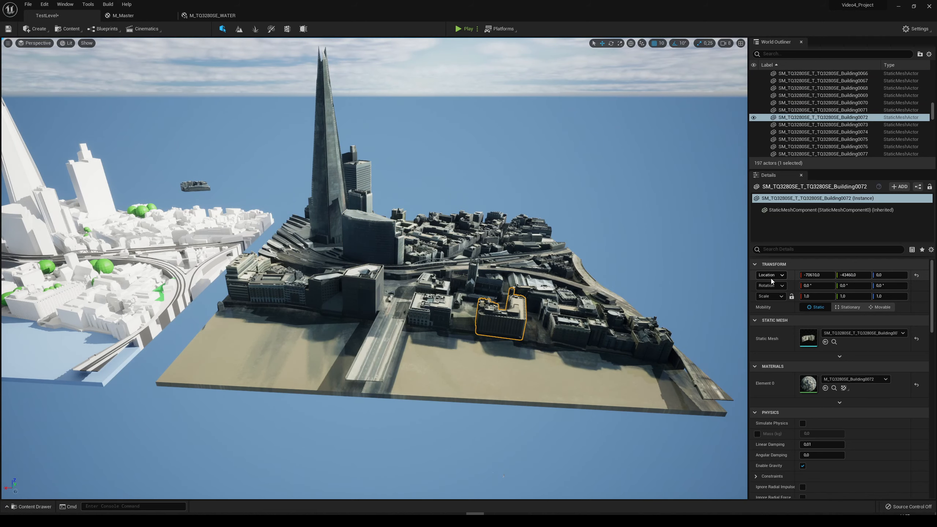
Copy the location of city building SM_TQ3280SE_T_TQ3280SE_Building0067 and paste it onto SM_TQ3280SE_Building0077_Improved_ZERO
{"action": "left_click", "coordinate": [511, 266]}
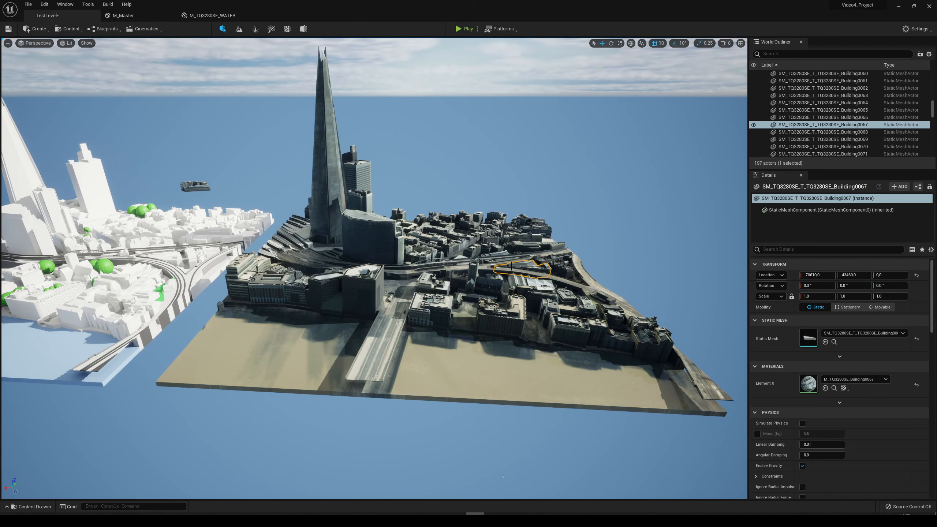
{"action": "key", "text": "f"}
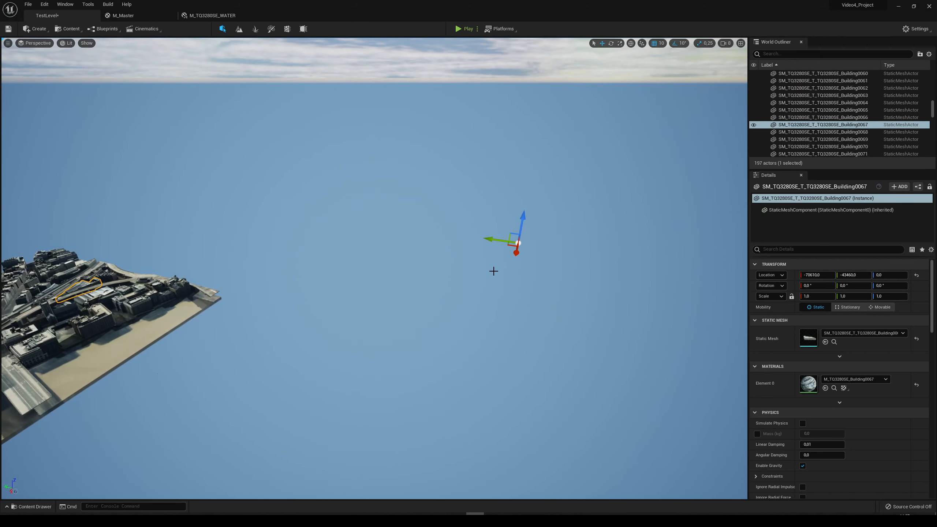
{"action": "right_click_drag", "start_coordinate": [494, 271], "coordinate": [415, 259]}
{"action": "key", "text": "w"}
{"action": "key", "text": "w"}
{"action": "right_click", "coordinate": [770, 275]}
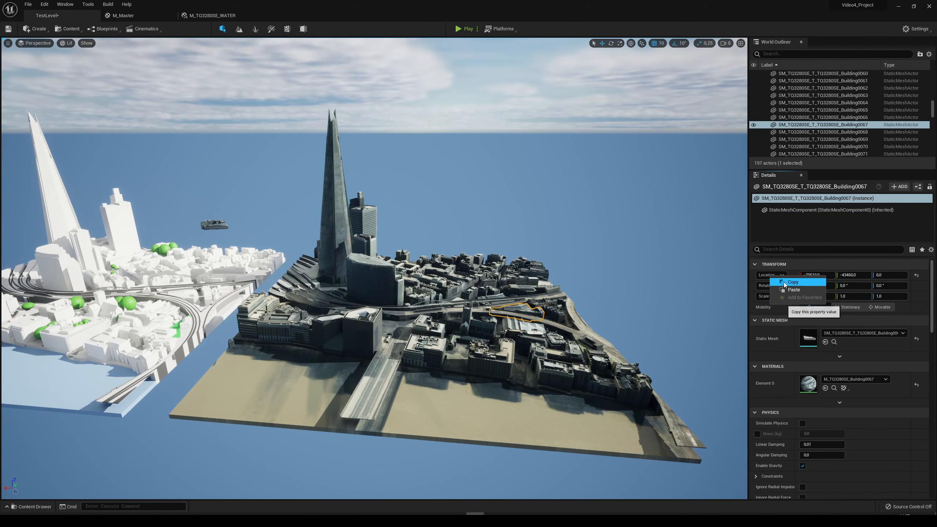
{"action": "left_click", "coordinate": [794, 290]}
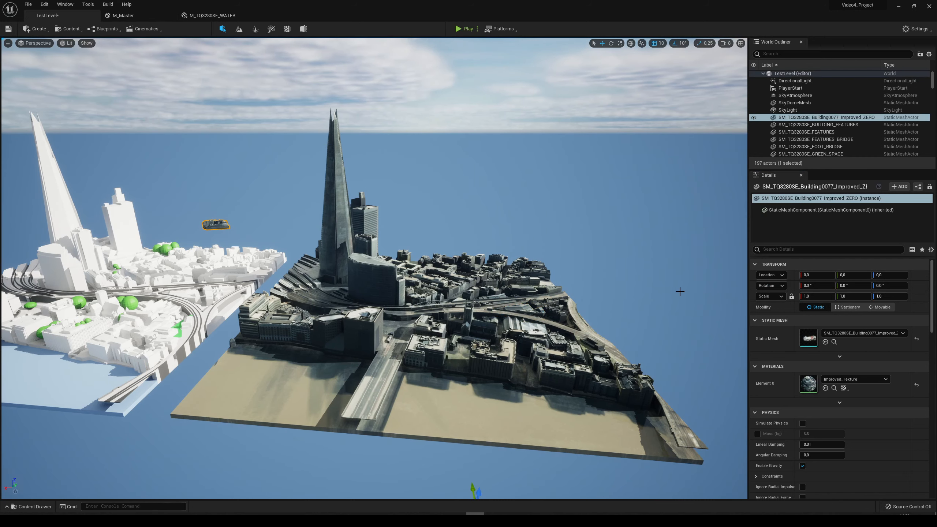
{"action": "right_click", "coordinate": [772, 275]}
{"action": "left_click", "coordinate": [793, 290]}
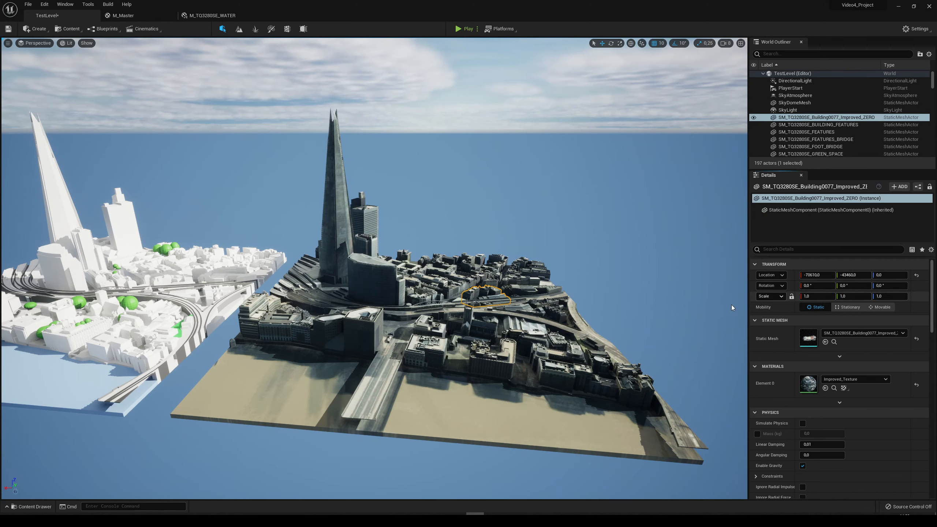
Raise the improved building above the city model to a Z location of 4780
{"action": "key", "text": "f"}
{"action": "key", "text": "w"}
{"action": "right_click_drag", "start_coordinate": [374, 268], "coordinate": [525, 258]}
{"action": "key", "text": "s"}
{"action": "key", "text": "w"}
{"action": "key", "text": "s"}
{"action": "key", "text": "a"}
{"action": "key", "text": "s"}
{"action": "key", "text": "w"}
{"action": "left_click_drag", "start_coordinate": [537, 223], "coordinate": [538, 207]}
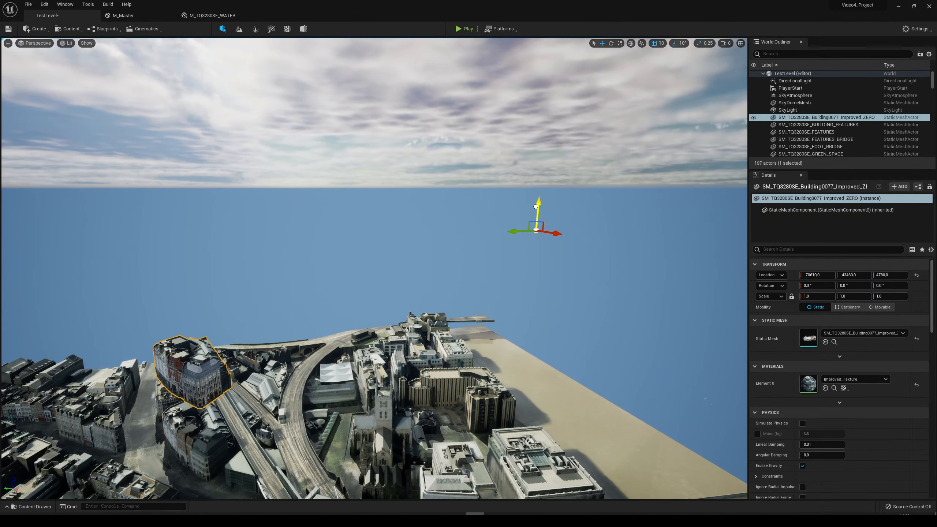
Select the original SM_TQ3280SE_T_TQ3280SE_Building0077 and compare it with the raised improved version from several angles
{"action": "key", "text": "s"}
{"action": "right_click_drag", "start_coordinate": [538, 208], "coordinate": [442, 345]}
{"action": "key", "text": "w"}
{"action": "left_click", "coordinate": [442, 345]}
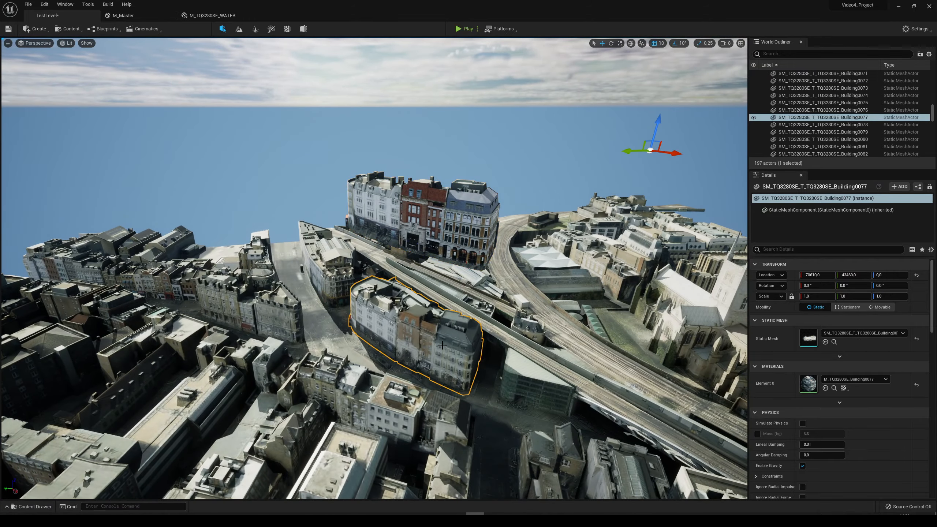
{"action": "key", "text": "w"}
{"action": "right_click_drag", "start_coordinate": [406, 440], "coordinate": [420, 426]}
{"action": "key", "text": "s"}
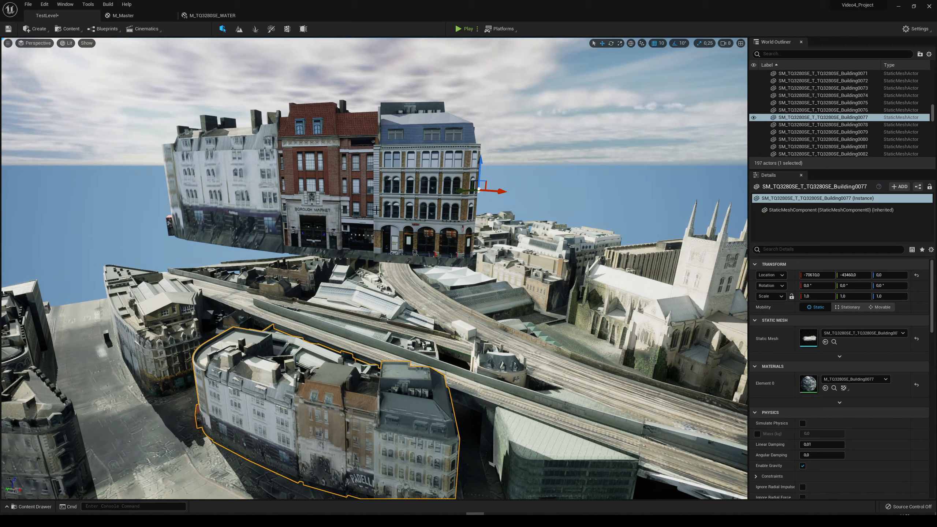
{"action": "key", "text": "s"}
{"action": "key", "text": "d"}
{"action": "right_click_drag", "start_coordinate": [494, 365], "coordinate": [435, 351]}
{"action": "key", "text": "w"}
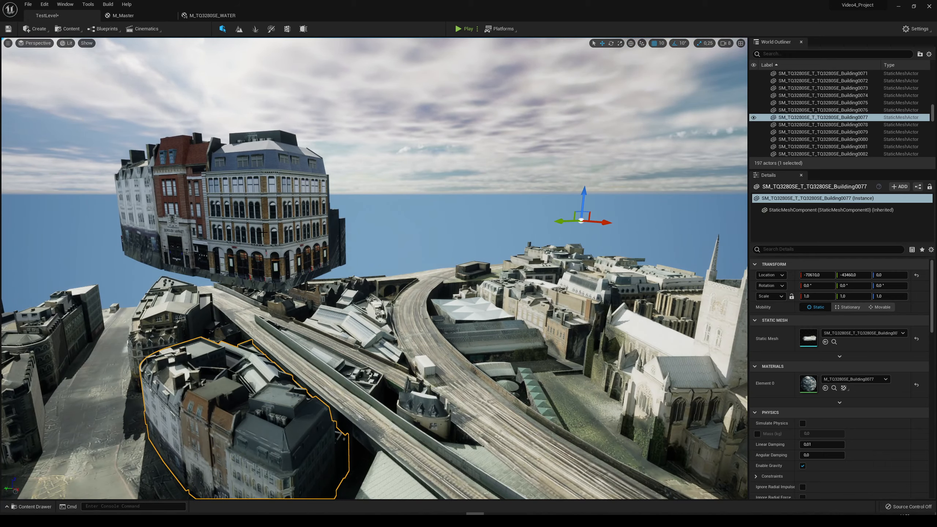
{"action": "key", "text": "s"}
{"action": "key", "text": "a"}
{"action": "right_click_drag", "start_coordinate": [268, 234], "coordinate": [283, 236]}
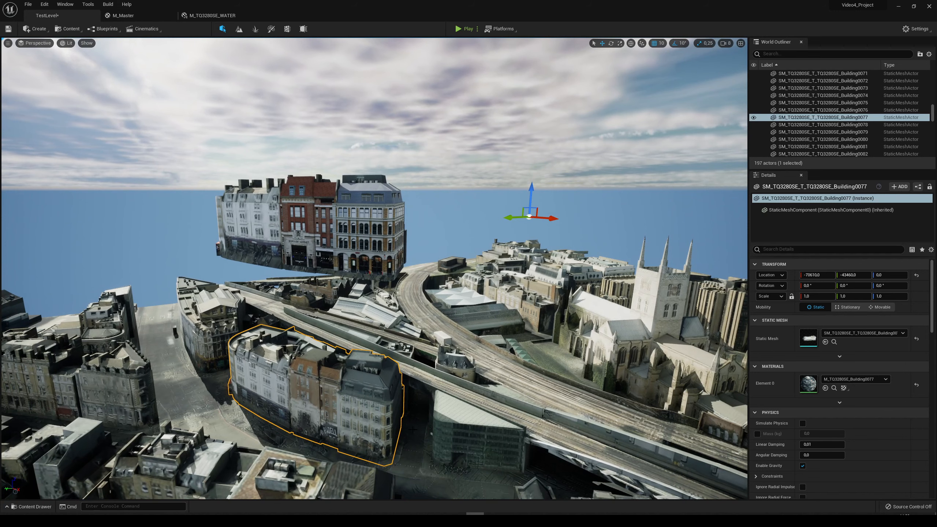
{"action": "key", "text": "s"}
{"action": "right_click_drag", "start_coordinate": [363, 402], "coordinate": [356, 397]}
{"action": "key", "text": "w"}
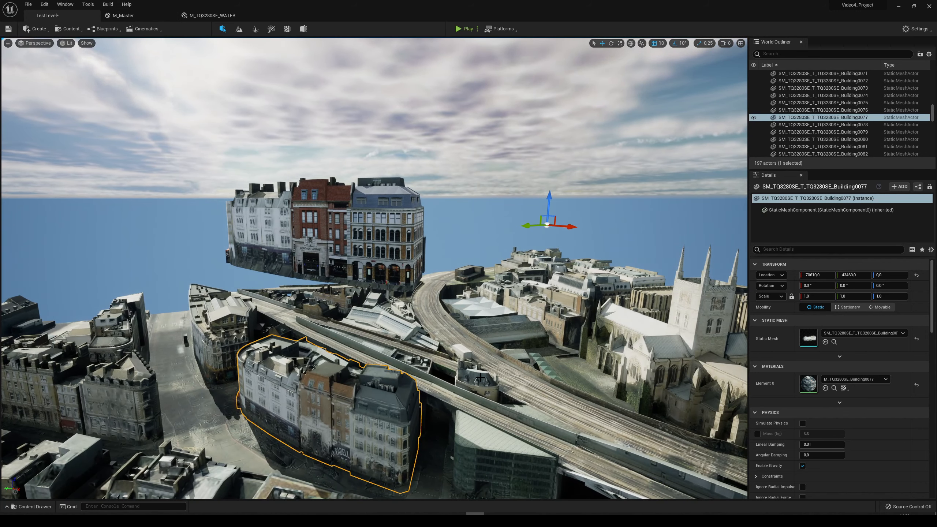
Lower the original Building0077 out of sight below the city ground to a Z location of -3640
{"action": "right_click_drag", "start_coordinate": [480, 378], "coordinate": [472, 374]}
{"action": "key", "text": "s"}
{"action": "key", "text": "d"}
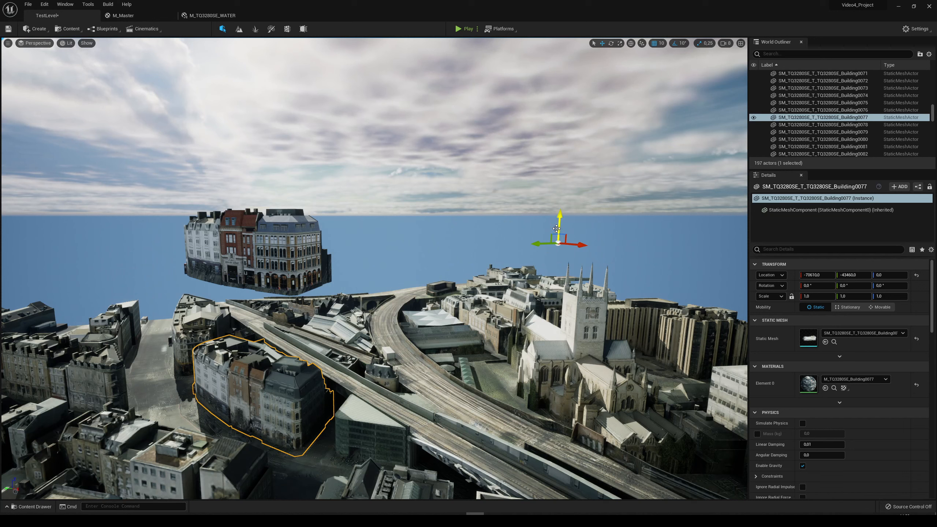
{"action": "left_click_drag", "start_coordinate": [558, 221], "coordinate": [557, 234]}
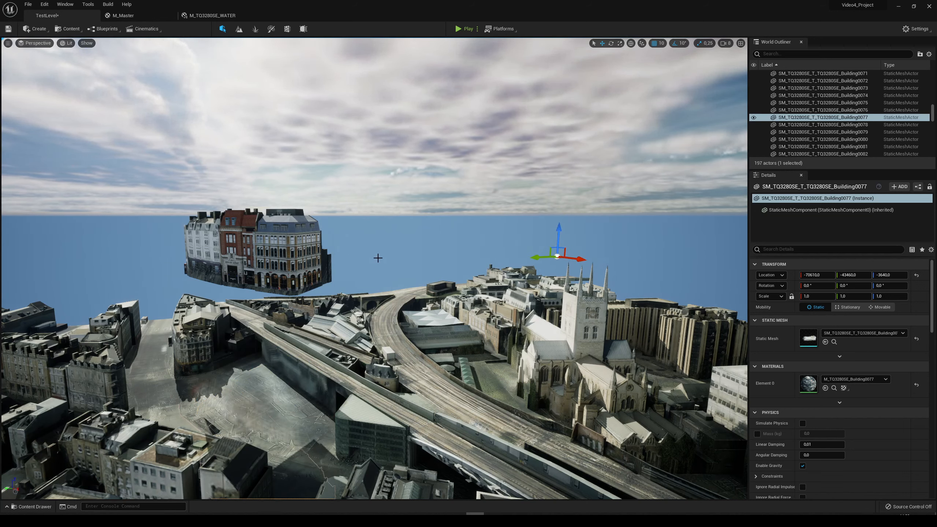
Set the improved building's Z location back to 0 so it replaces the original, and deselect it
{"action": "right_click_drag", "start_coordinate": [307, 377], "coordinate": [324, 410]}
{"action": "left_click", "coordinate": [296, 290]}
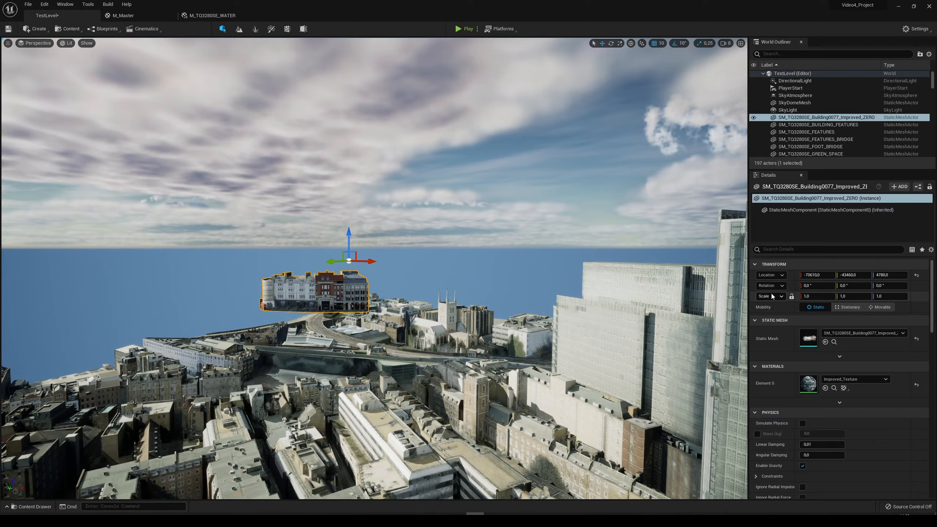
{"action": "right_click_drag", "start_coordinate": [369, 288], "coordinate": [402, 236]}
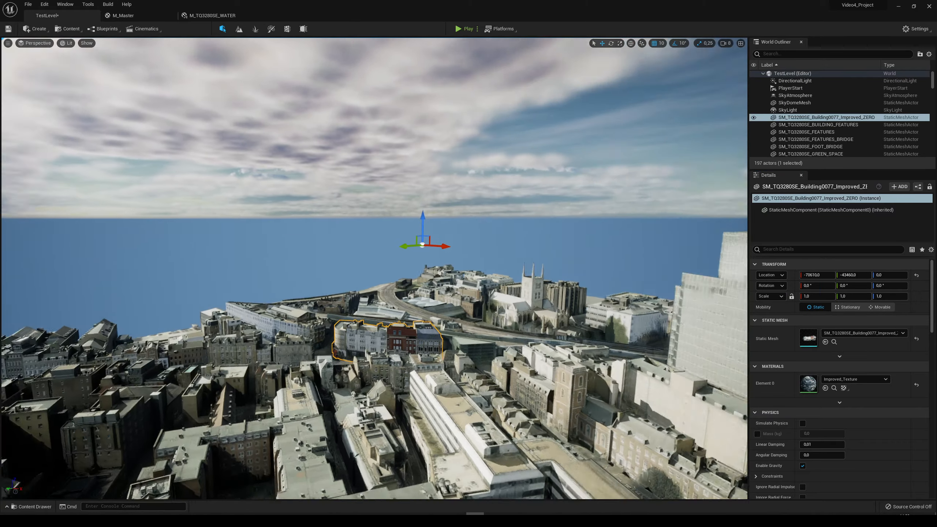
{"action": "key", "text": "Escape"}
Frame the improved corner building in the immersive viewport and capture a high-resolution screenshot of it
{"action": "right_click_drag", "start_coordinate": [182, 170], "coordinate": [192, 167]}
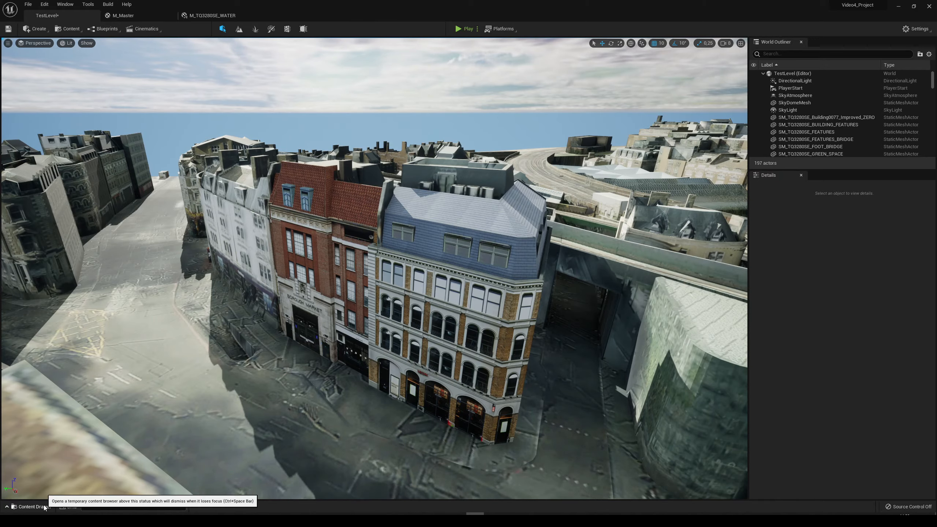
{"action": "right_click_drag", "start_coordinate": [236, 332], "coordinate": [219, 314]}
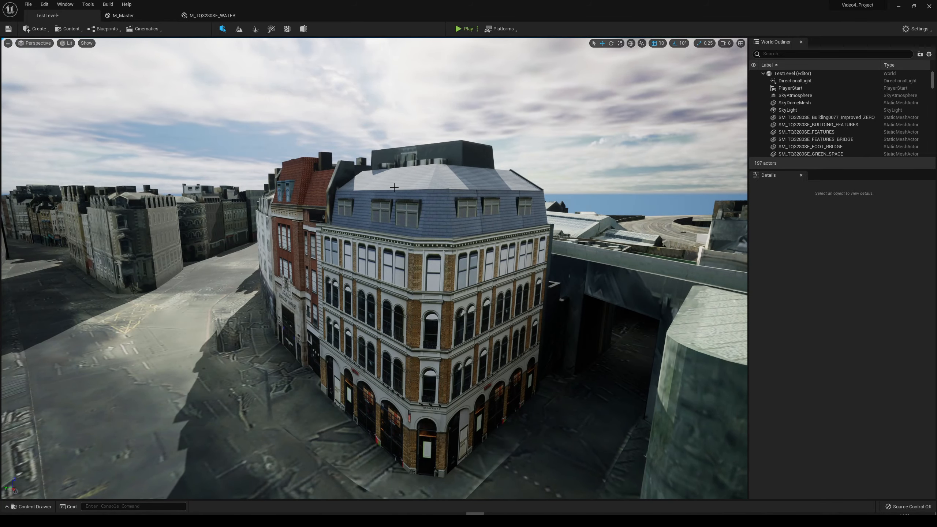
{"action": "key", "text": "F11"}
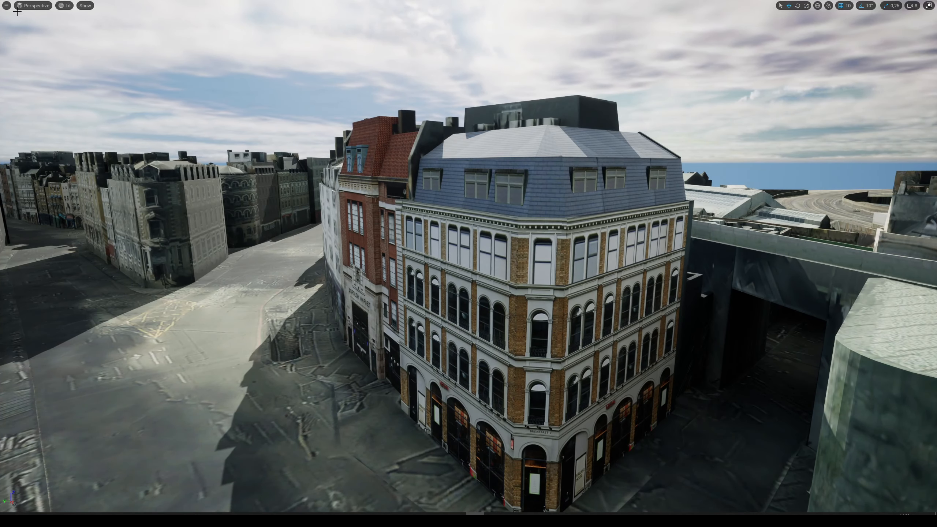
{"action": "left_click", "coordinate": [6, 6]}
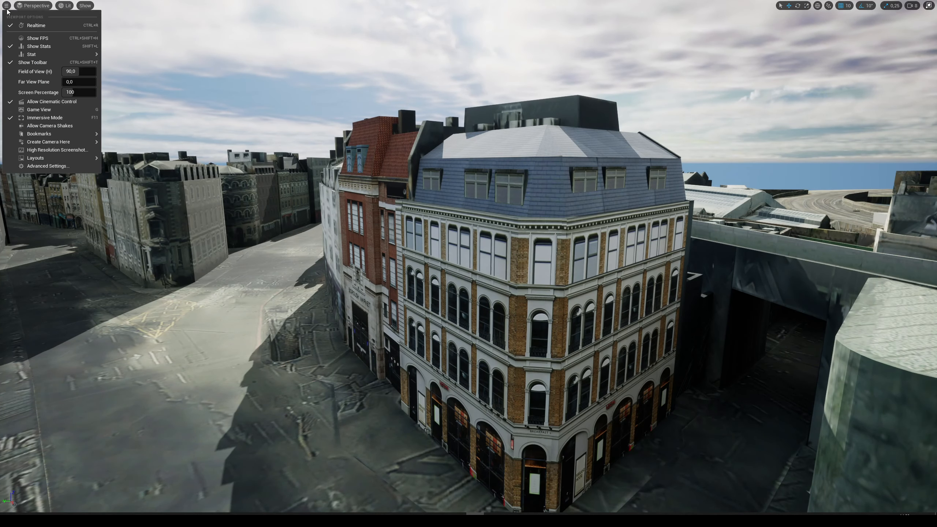
{"action": "left_click", "coordinate": [43, 151]}
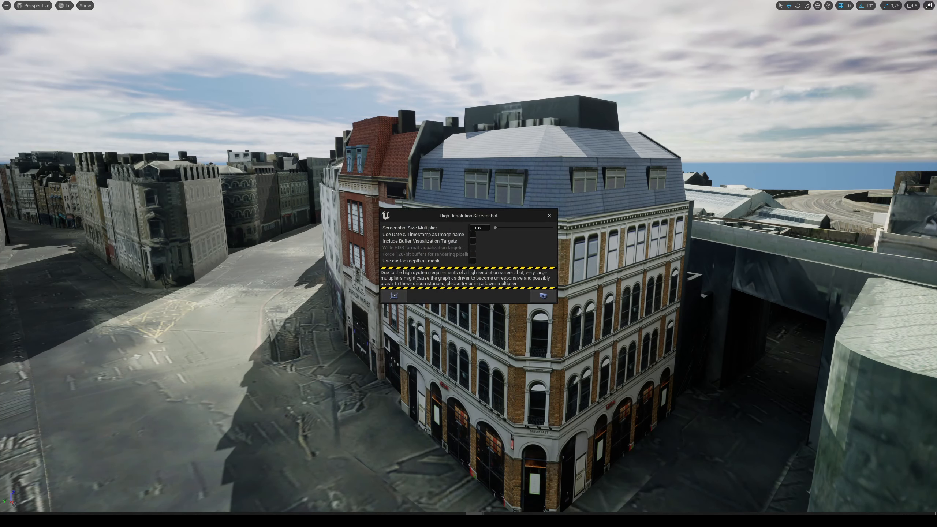
{"action": "left_click", "coordinate": [543, 297]}
{"action": "left_click", "coordinate": [549, 216]}
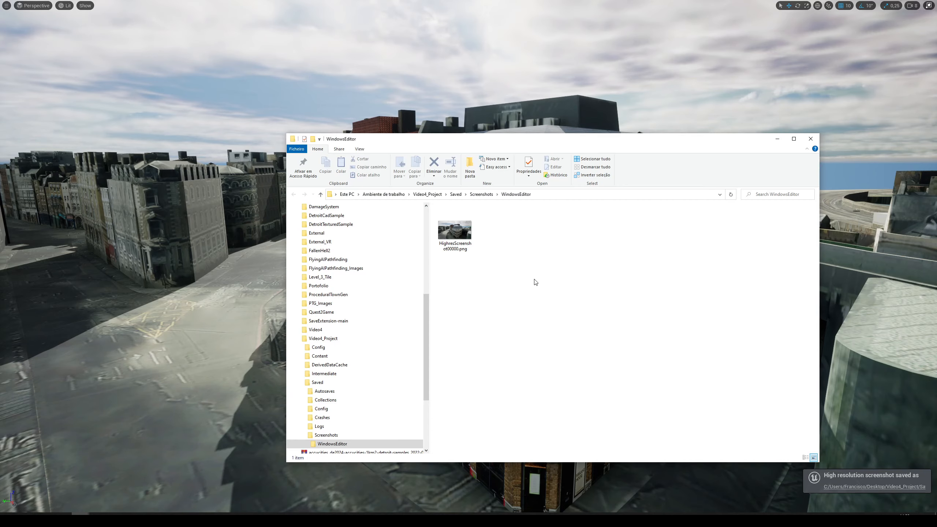
View the saved HighresScreenshot00000.png, close it and its folder, and leave the immersive viewport
{"action": "double_click", "coordinate": [456, 236]}
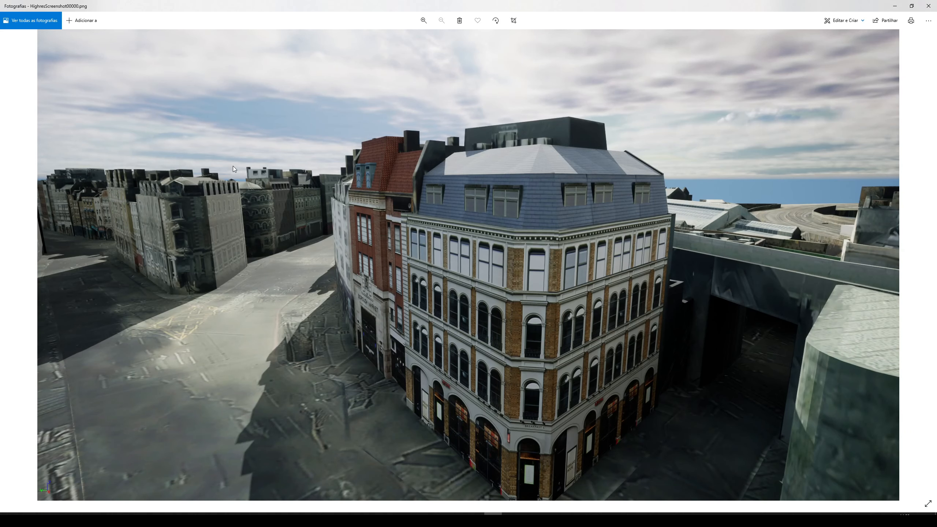
{"action": "left_click", "coordinate": [928, 6]}
{"action": "left_click", "coordinate": [813, 141]}
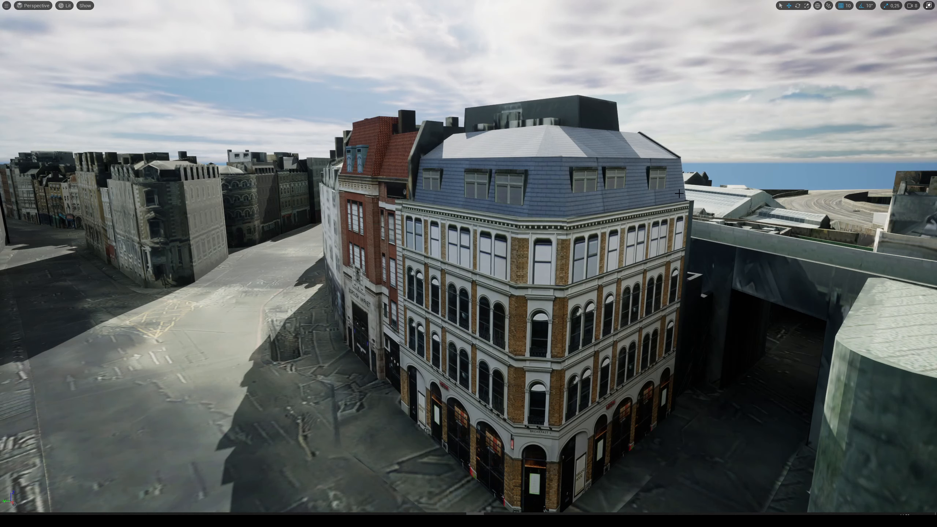
{"action": "key", "text": "F11"}
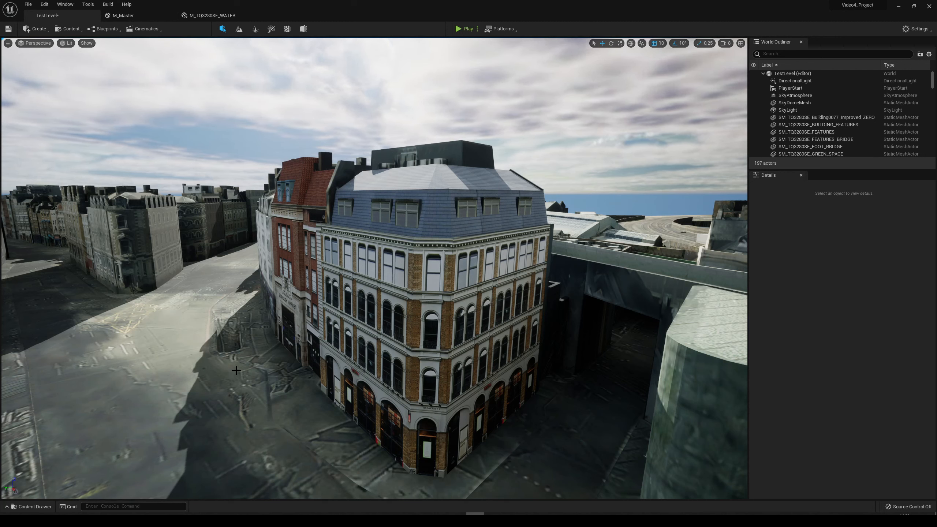
Add a level sequence to the level and save it as NewLevelSequence in the Content folder
{"action": "left_click", "coordinate": [30, 507]}
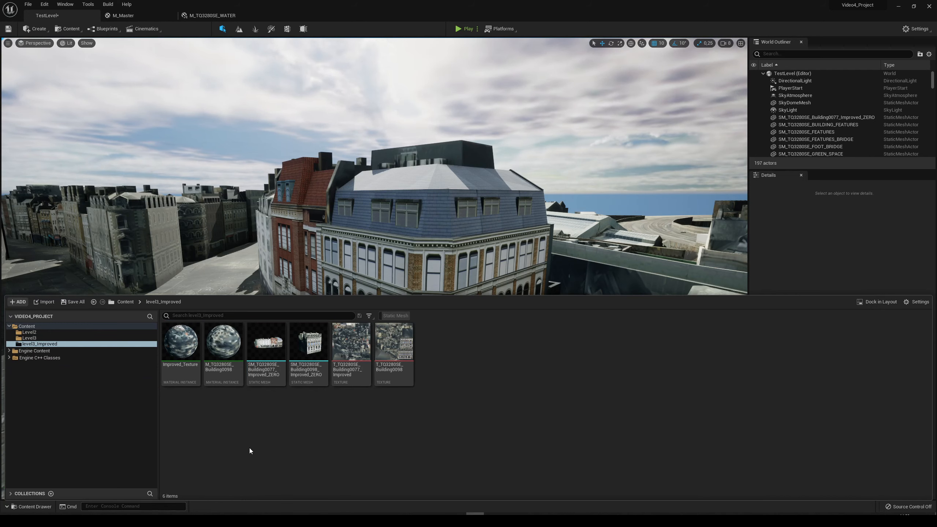
{"action": "left_click", "coordinate": [140, 32]}
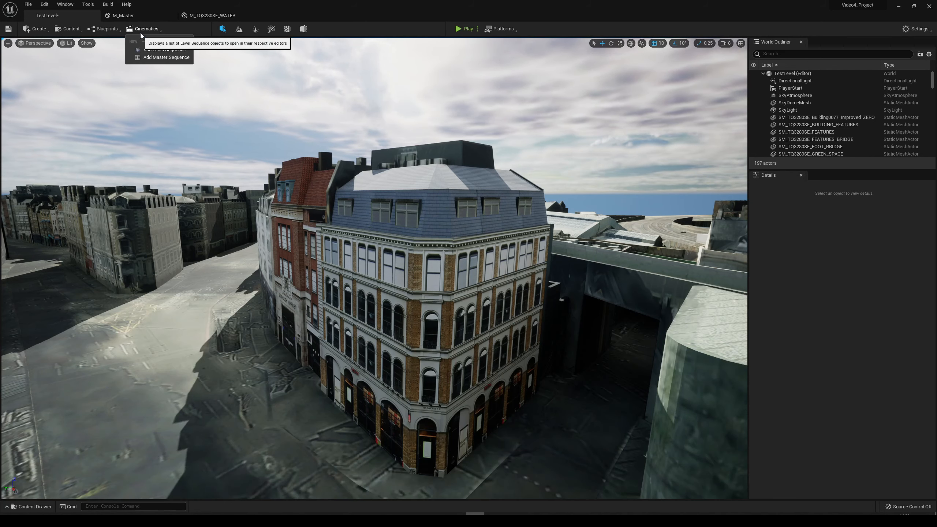
{"action": "left_click", "coordinate": [165, 49]}
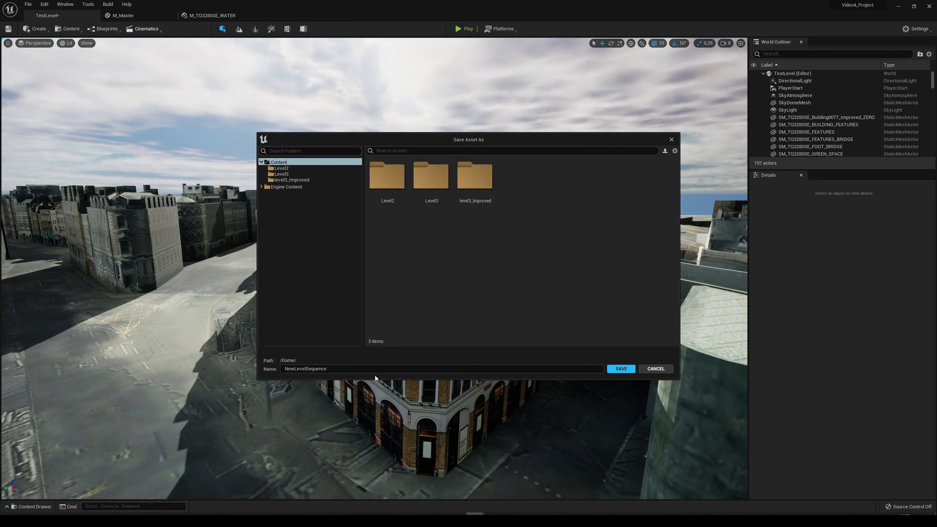
{"action": "left_click", "coordinate": [621, 369]}
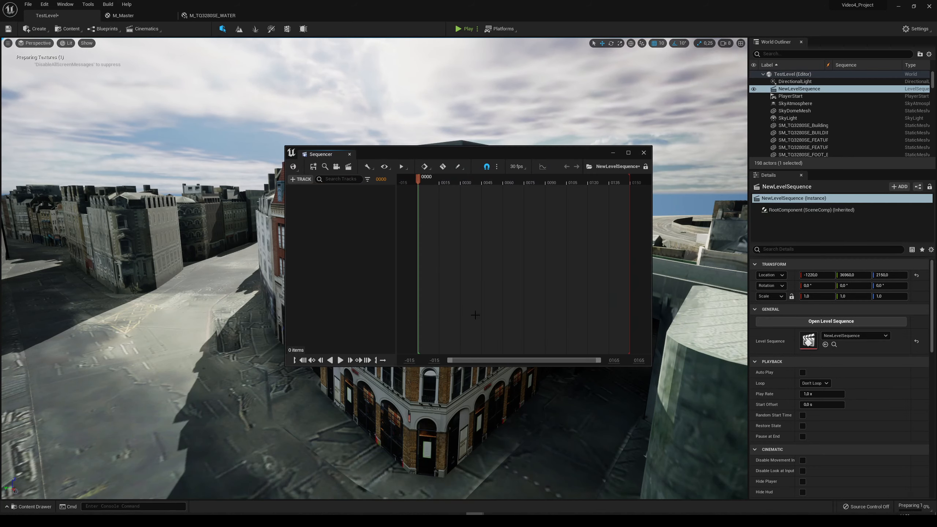
Dock the Sequencer below the level viewport and shrink it so the viewport stays large
{"action": "left_click", "coordinate": [32, 507]}
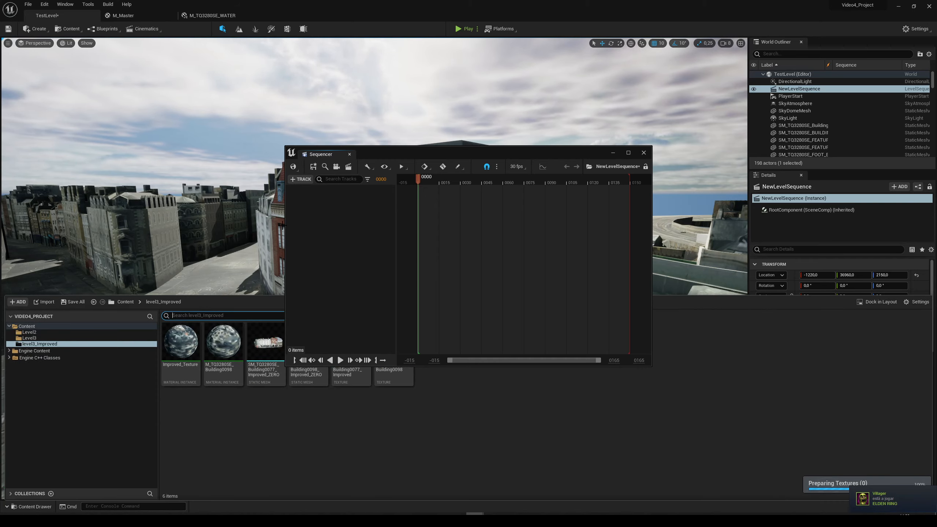
{"action": "left_click_drag", "start_coordinate": [322, 155], "coordinate": [151, 491]}
{"action": "left_click_drag", "start_coordinate": [400, 269], "coordinate": [391, 386]}
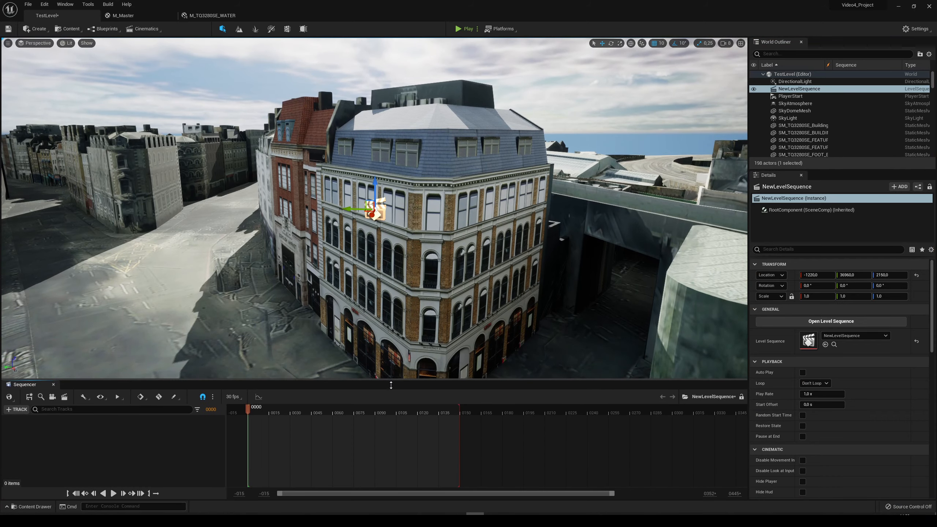
Frame the blue-roofed corner building and add a cine camera from this view to the sequence, then stop piloting it
{"action": "right_click_drag", "start_coordinate": [316, 336], "coordinate": [296, 324]}
{"action": "key", "text": "w"}
{"action": "key", "text": "s"}
{"action": "key", "text": "w"}
{"action": "key", "text": "s"}
{"action": "key", "text": "w"}
{"action": "key", "text": "s"}
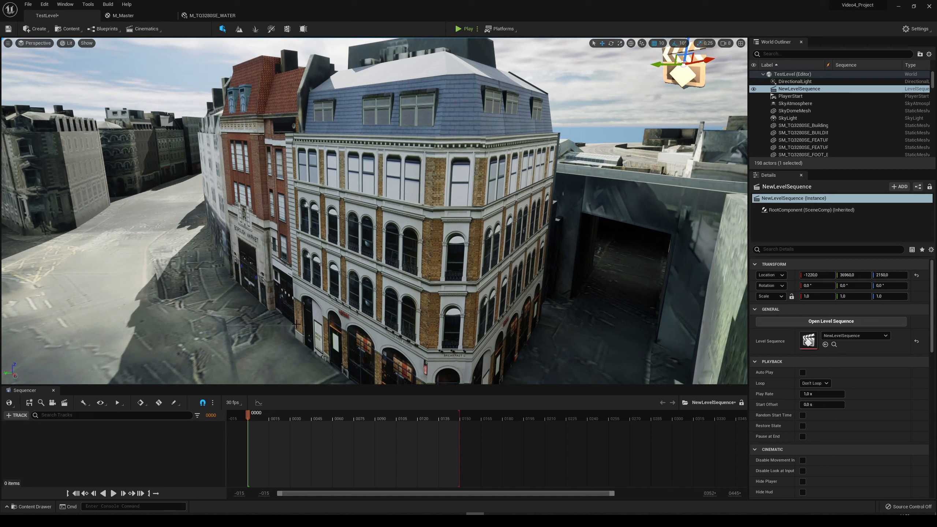
{"action": "left_click", "coordinate": [52, 403]}
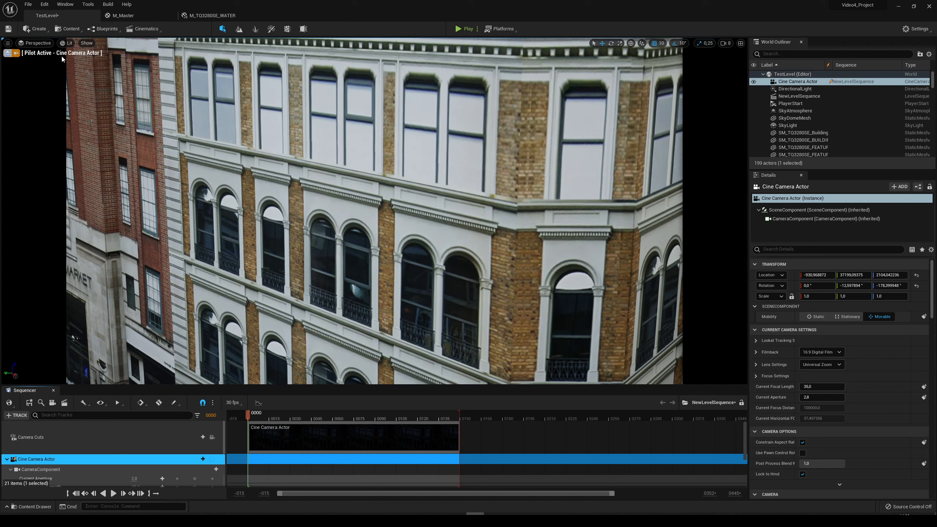
{"action": "left_click", "coordinate": [7, 53]}
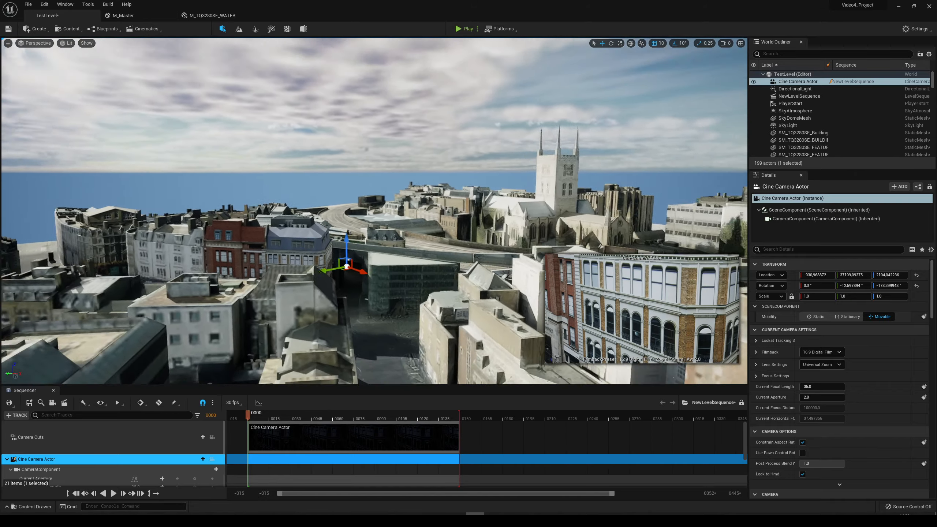
Deselect the cine camera and save all modified content, including the level and the level sequence
{"action": "key", "text": "w"}
{"action": "right_click_drag", "start_coordinate": [635, 168], "coordinate": [627, 220]}
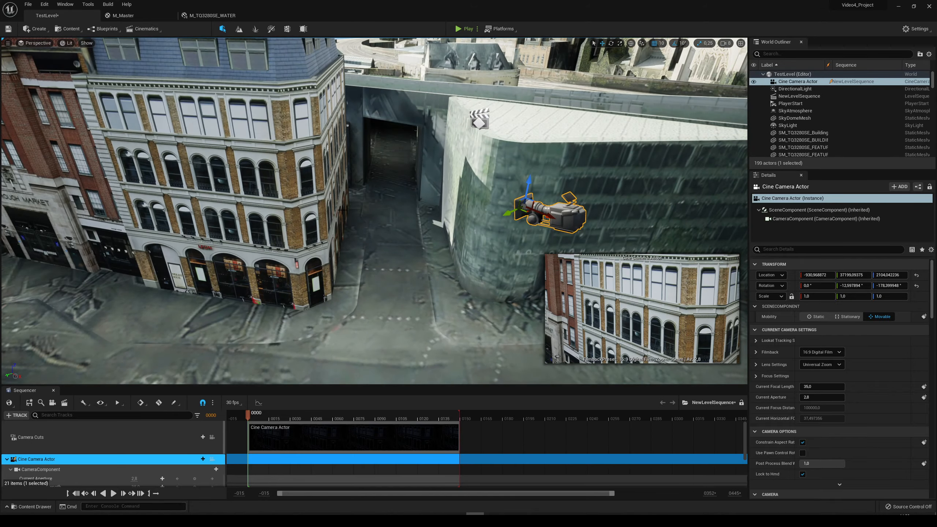
{"action": "key", "text": "s"}
{"action": "right_click_drag", "start_coordinate": [414, 314], "coordinate": [405, 308]}
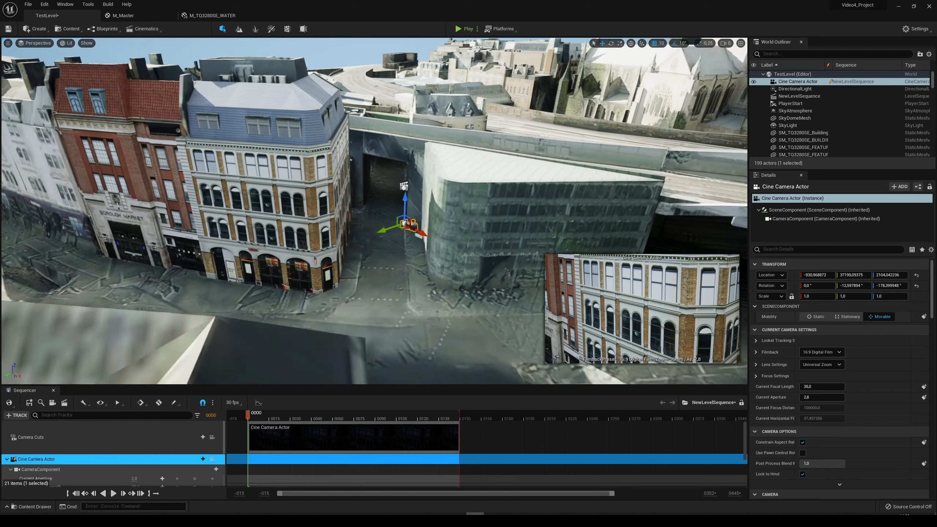
{"action": "right_click_drag", "start_coordinate": [406, 308], "coordinate": [405, 308]}
{"action": "key", "text": "w"}
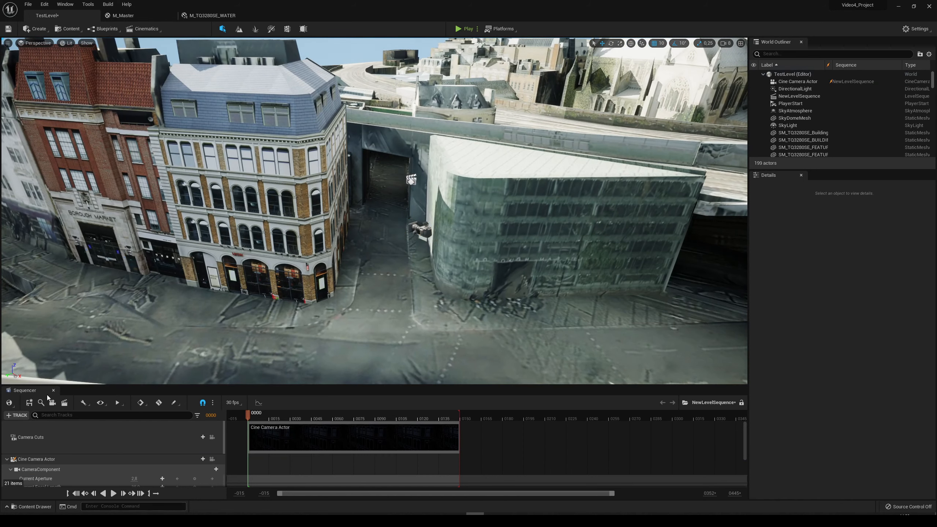
{"action": "left_click", "coordinate": [34, 506]}
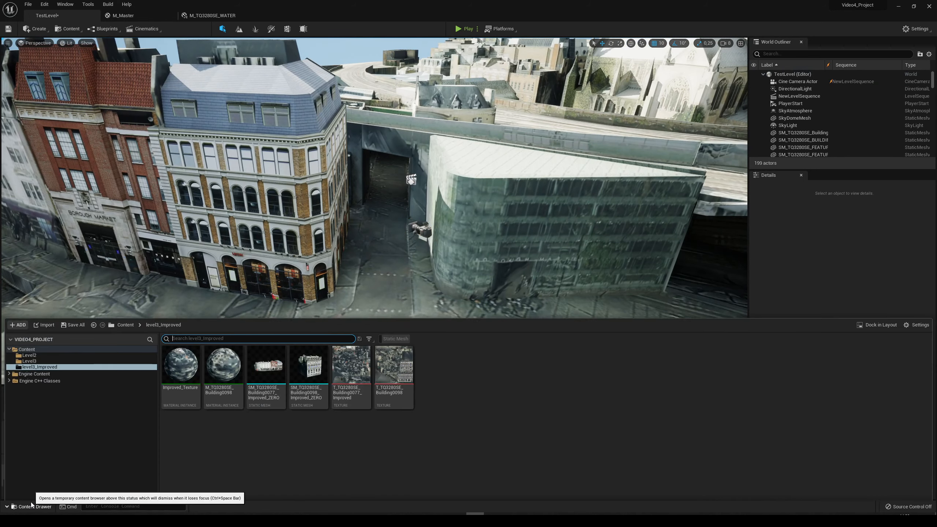
{"action": "left_click", "coordinate": [74, 302]}
{"action": "left_click", "coordinate": [508, 339]}
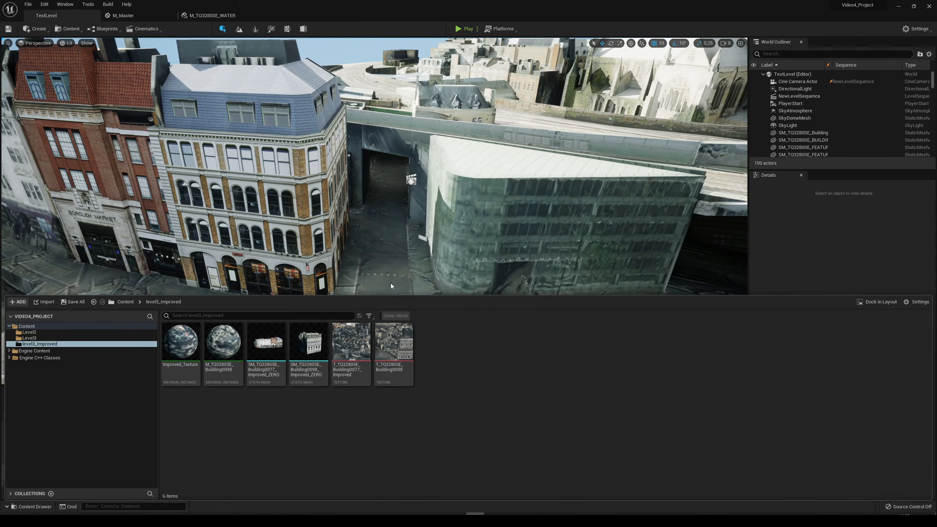
Place the SM_TQ3280SE_Building0098_Improved_ZERO mesh from the level3_Improved folder in the level
{"action": "right_click_drag", "start_coordinate": [463, 233], "coordinate": [463, 233]}
{"action": "key", "text": "s"}
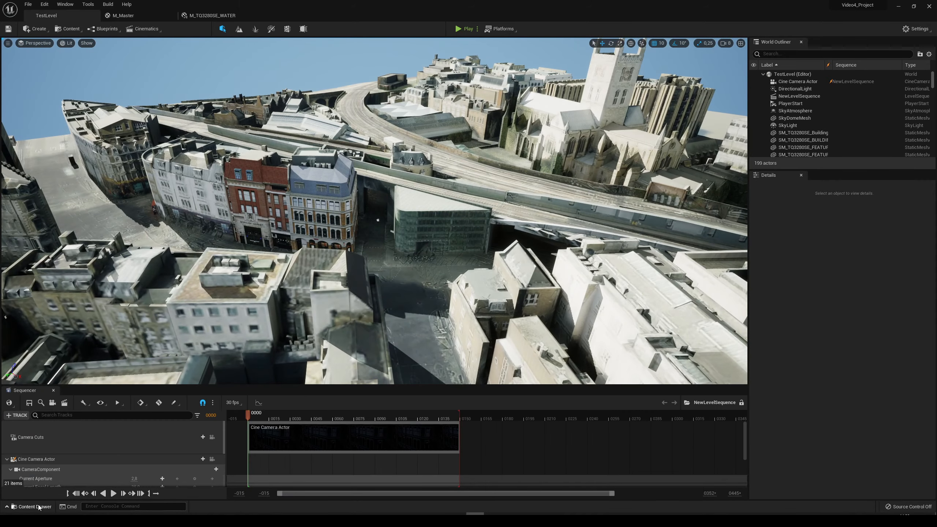
{"action": "left_click", "coordinate": [32, 506]}
{"action": "left_click_drag", "start_coordinate": [310, 342], "coordinate": [586, 214]}
{"action": "key", "text": "f"}
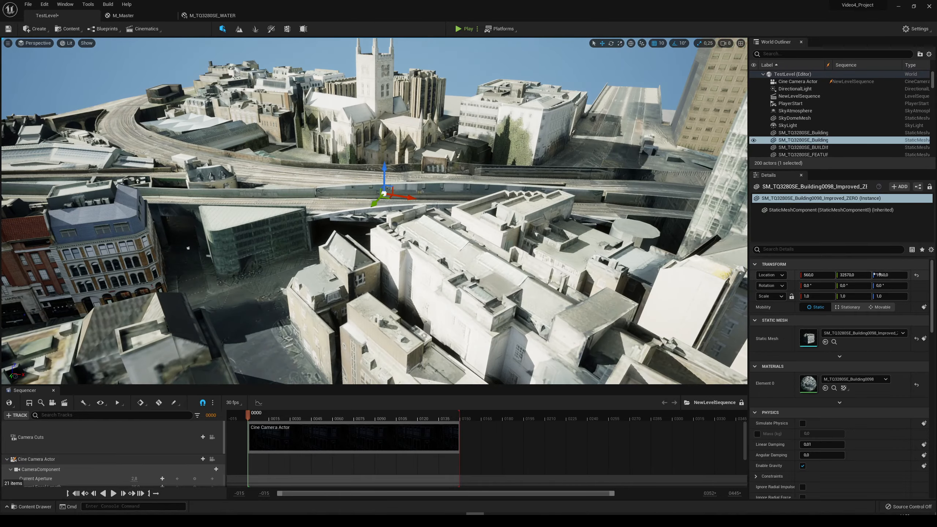
Reset the placed building's location, paste the copied tile location (-70610, -43460), and raise it to Z 2390 above the original
{"action": "left_click", "coordinate": [916, 276]}
{"action": "mouse_move", "coordinate": [678, 264]}
{"action": "right_mouse_down"}
{"action": "mouse_move", "coordinate": [701, 264]}
{"action": "mouse_move", "coordinate": [664, 258]}
{"action": "mouse_move", "coordinate": [701, 263]}
{"action": "mouse_move", "coordinate": [678, 263]}
{"action": "right_mouse_up"}
{"action": "right_click", "coordinate": [772, 276]}
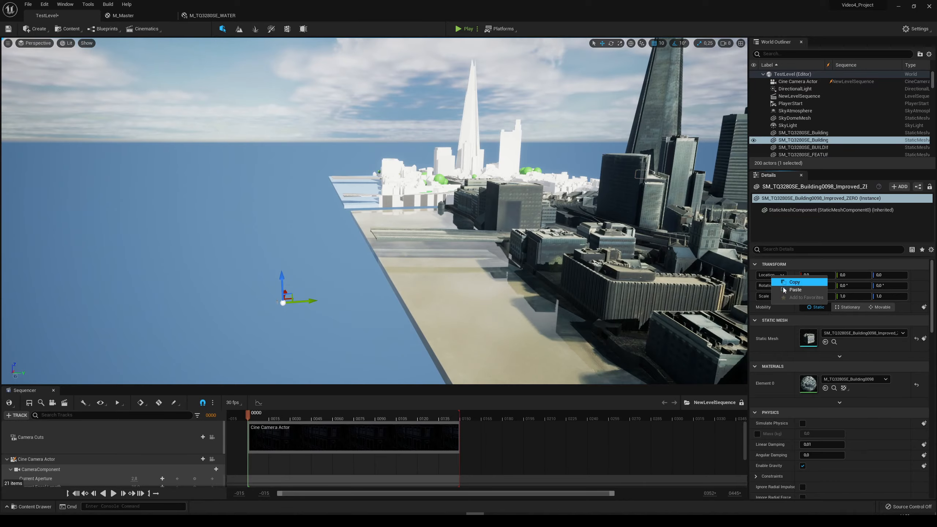
{"action": "left_click", "coordinate": [787, 293]}
{"action": "mouse_move", "coordinate": [454, 291]}
{"action": "right_mouse_down"}
{"action": "mouse_move", "coordinate": [487, 255]}
{"action": "mouse_move", "coordinate": [431, 210]}
{"action": "mouse_move", "coordinate": [454, 244]}
{"action": "mouse_move", "coordinate": [421, 262]}
{"action": "mouse_move", "coordinate": [399, 229]}
{"action": "mouse_move", "coordinate": [413, 258]}
{"action": "mouse_move", "coordinate": [416, 232]}
{"action": "mouse_move", "coordinate": [350, 206]}
{"action": "mouse_move", "coordinate": [516, 305]}
{"action": "mouse_move", "coordinate": [456, 296]}
{"action": "right_mouse_up"}
{"action": "key", "text": "f"}
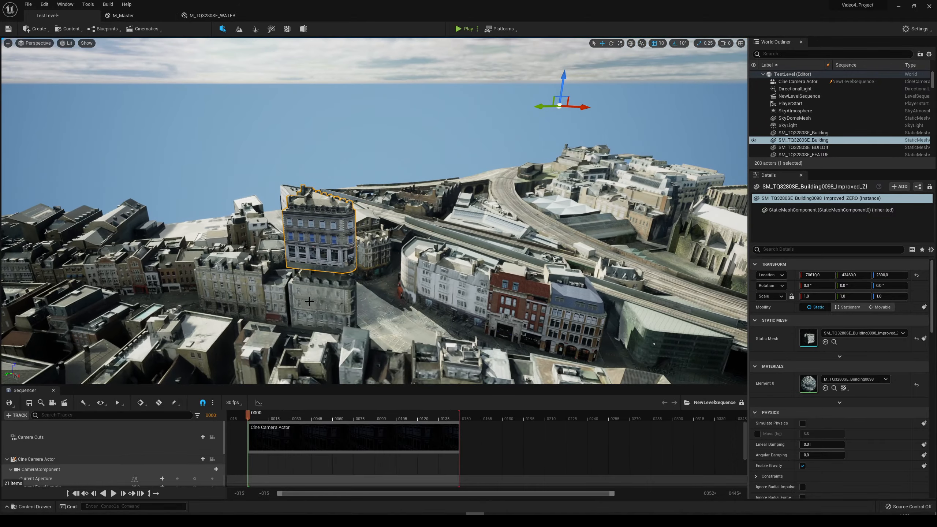
Move the original untextured Building0098 mesh down out of sight below the improved one
{"action": "left_click", "coordinate": [309, 302]}
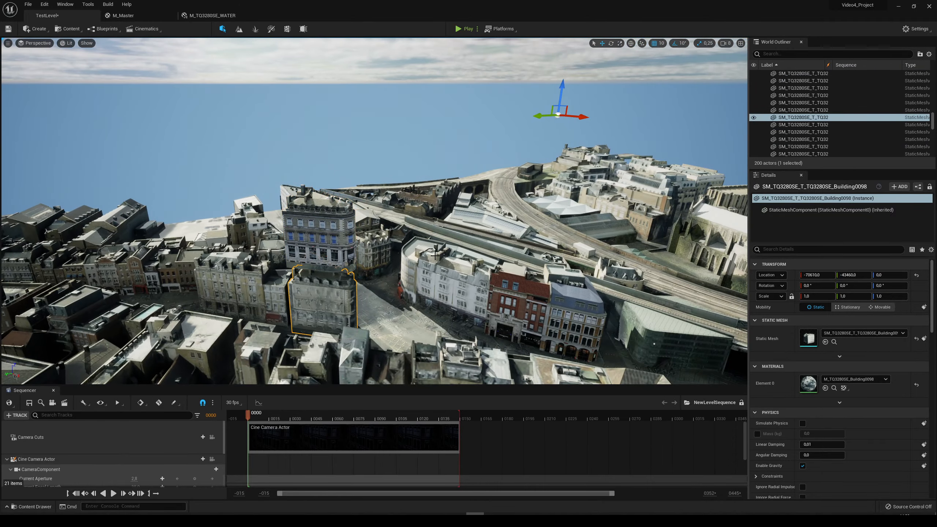
{"action": "left_click_drag", "start_coordinate": [560, 102], "coordinate": [558, 111]}
{"action": "key", "text": "w"}
{"action": "mouse_move", "coordinate": [547, 115]}
{"action": "right_mouse_down"}
{"action": "mouse_move", "coordinate": [545, 166]}
{"action": "mouse_move", "coordinate": [548, 113]}
{"action": "right_mouse_up"}
{"action": "key", "text": "s"}
Paste the copied location onto the raised improved Building0098 so it takes the original's place
{"action": "left_click", "coordinate": [372, 225]}
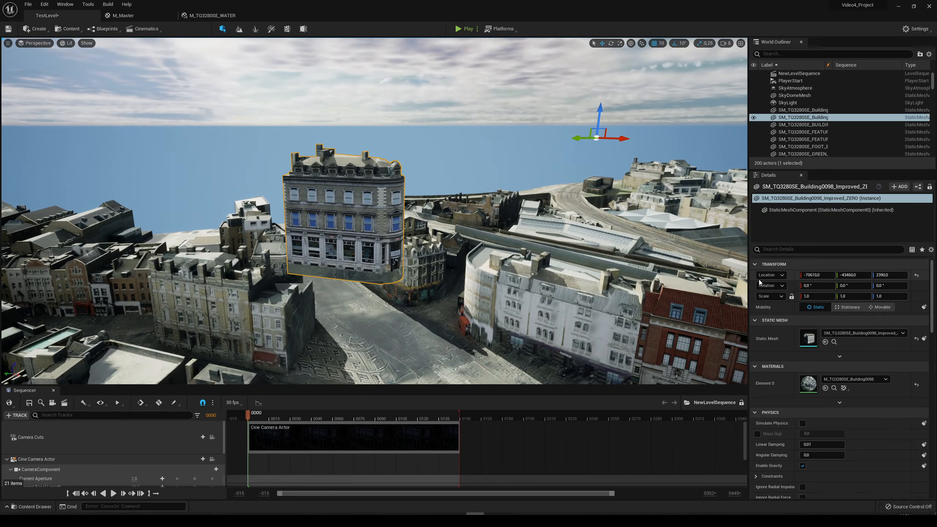
{"action": "right_click", "coordinate": [761, 276]}
{"action": "left_click", "coordinate": [781, 291]}
Deselect the improved Building0098 and examine its facades and corner entrance from street level
{"action": "key", "text": "w"}
{"action": "right_click_drag", "start_coordinate": [480, 221], "coordinate": [380, 225]}
{"action": "key", "text": "d"}
{"action": "key", "text": "a"}
{"action": "key", "text": "d"}
{"action": "key", "text": "w"}
{"action": "key", "text": "a"}
{"action": "key", "text": "d"}
{"action": "key", "text": "a"}
{"action": "key", "text": "Escape"}
{"action": "key", "text": "d"}
{"action": "right_click_drag", "start_coordinate": [474, 252], "coordinate": [456, 234]}
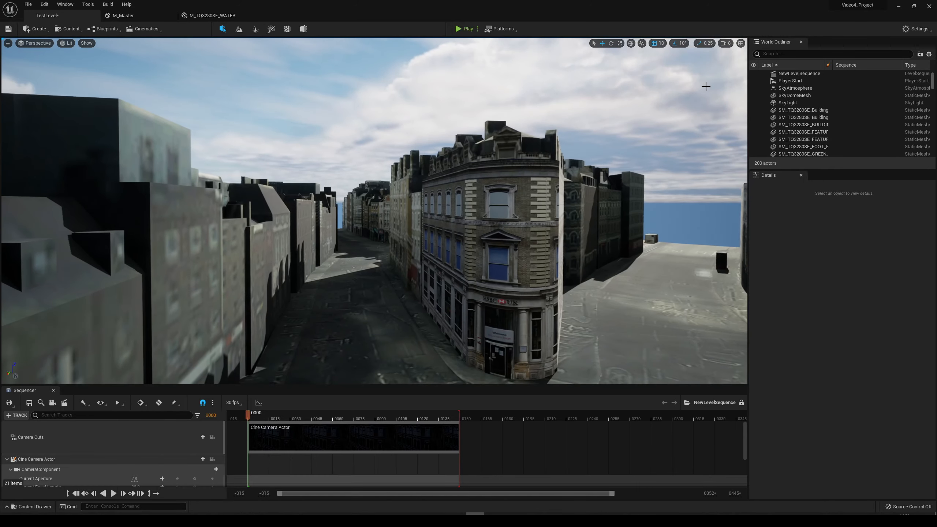
Set the viewport camera speed to 4 and frame the HSBC corner building in the immersive viewport
{"action": "left_click", "coordinate": [725, 43]}
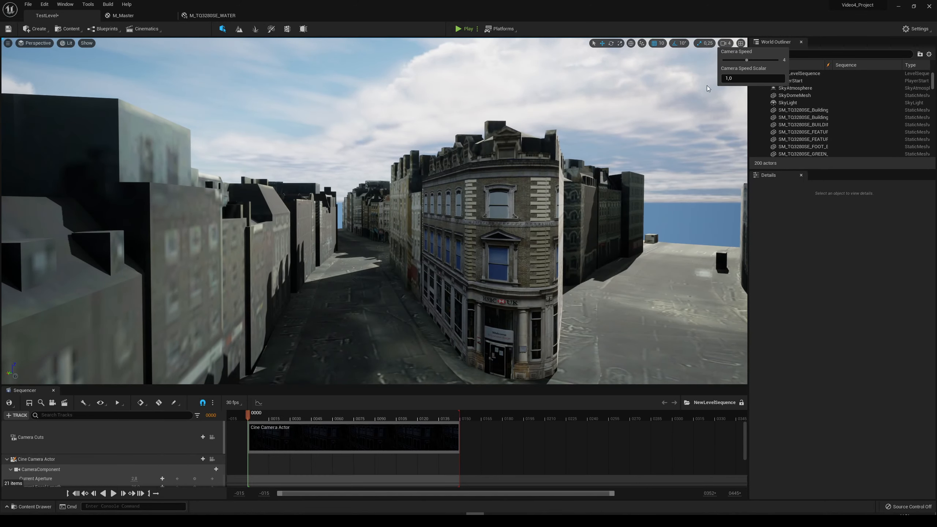
{"action": "key", "text": "a"}
{"action": "right_click_drag", "start_coordinate": [627, 155], "coordinate": [688, 170]}
{"action": "key", "text": "w"}
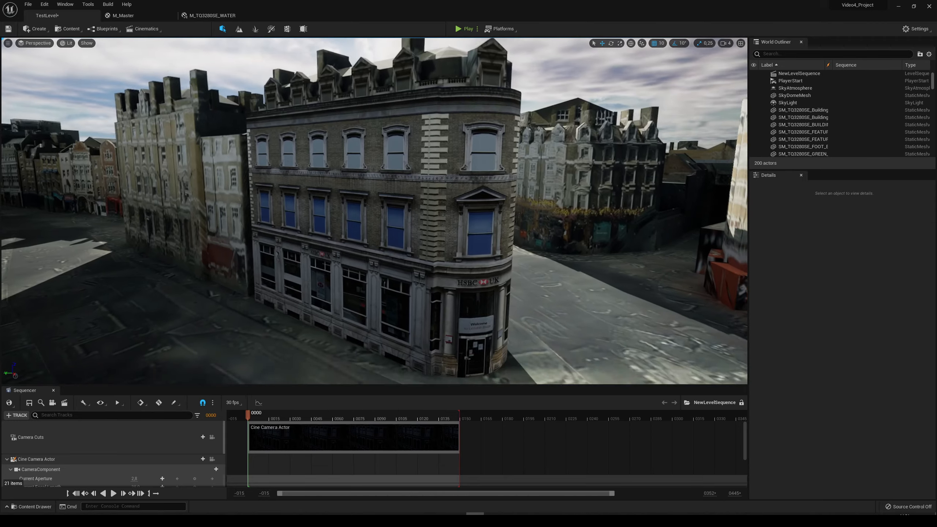
{"action": "right_click_drag", "start_coordinate": [483, 164], "coordinate": [480, 147]}
{"action": "key", "text": "F11"}
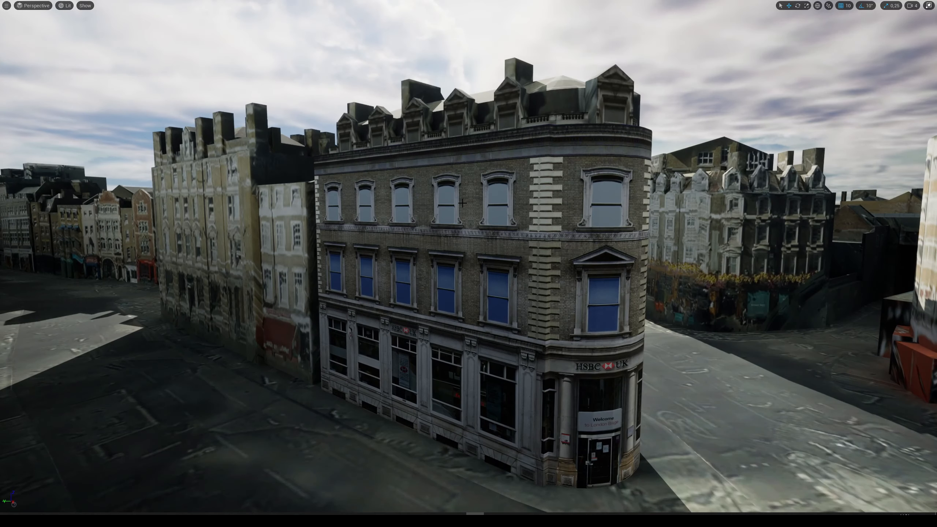
Capture a high-resolution screenshot of the HSBC corner building and leave the immersive viewport
{"action": "left_click", "coordinate": [6, 5]}
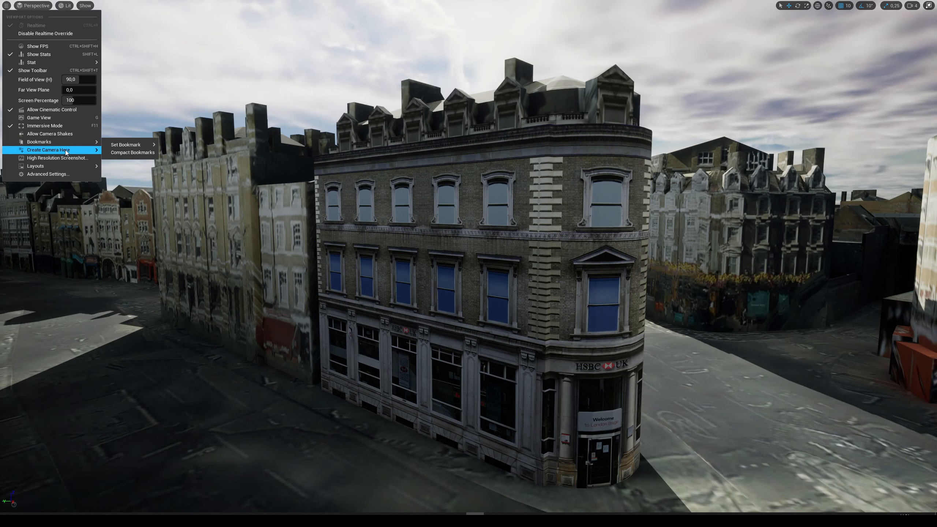
{"action": "left_click", "coordinate": [53, 158]}
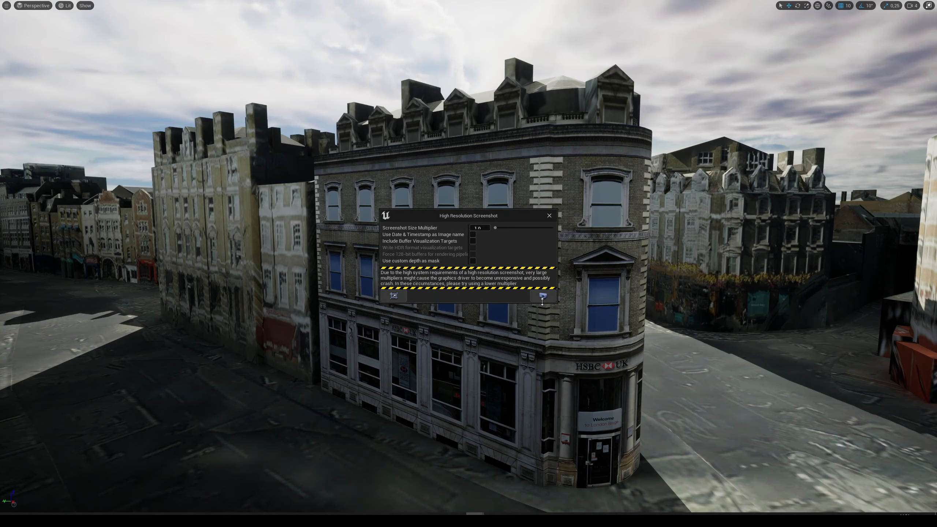
{"action": "left_click", "coordinate": [549, 217]}
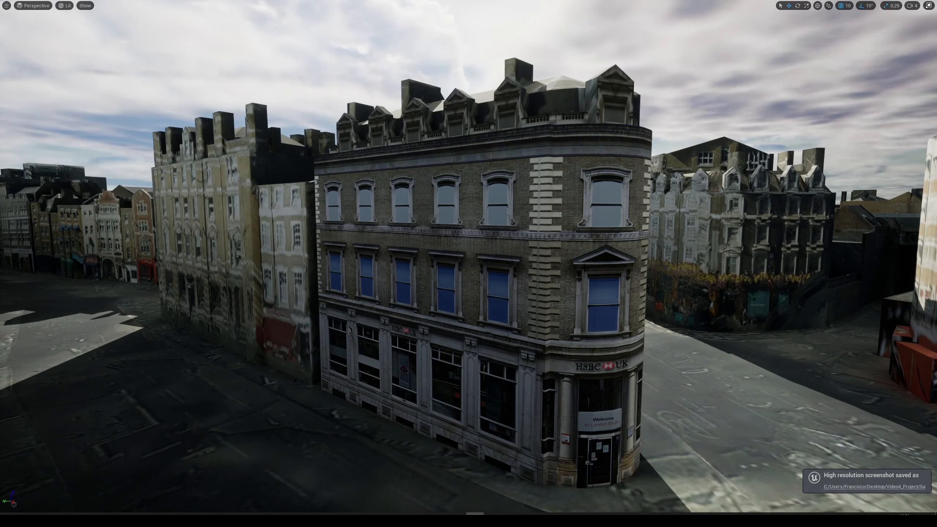
{"action": "key", "text": "F11"}
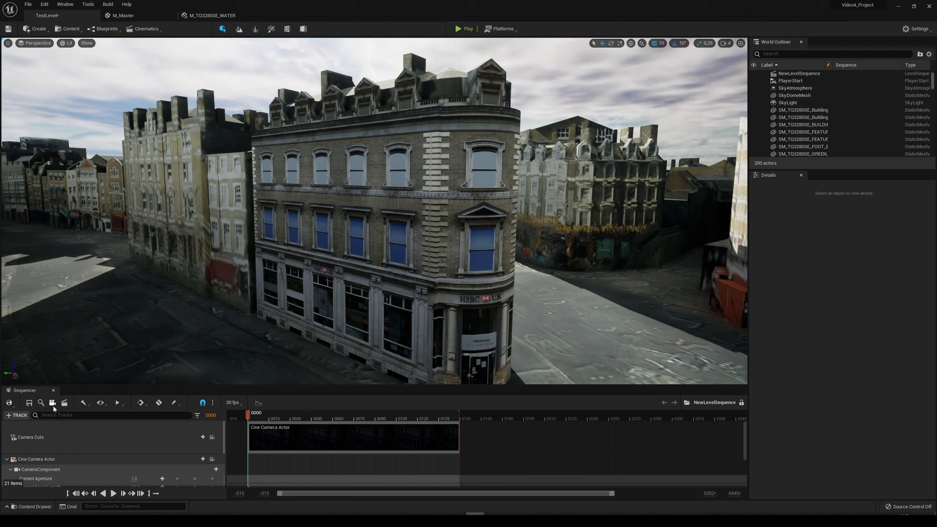
Add a second cine camera viewing the HSBC building at frame 150 of the sequence and stop piloting it
{"action": "left_click_drag", "start_coordinate": [247, 415], "coordinate": [461, 412]}
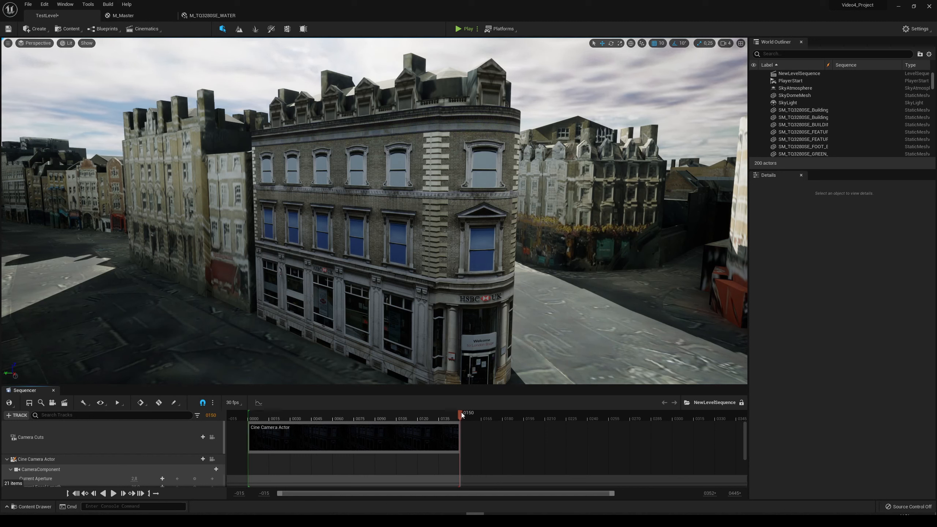
{"action": "left_click", "coordinate": [53, 406]}
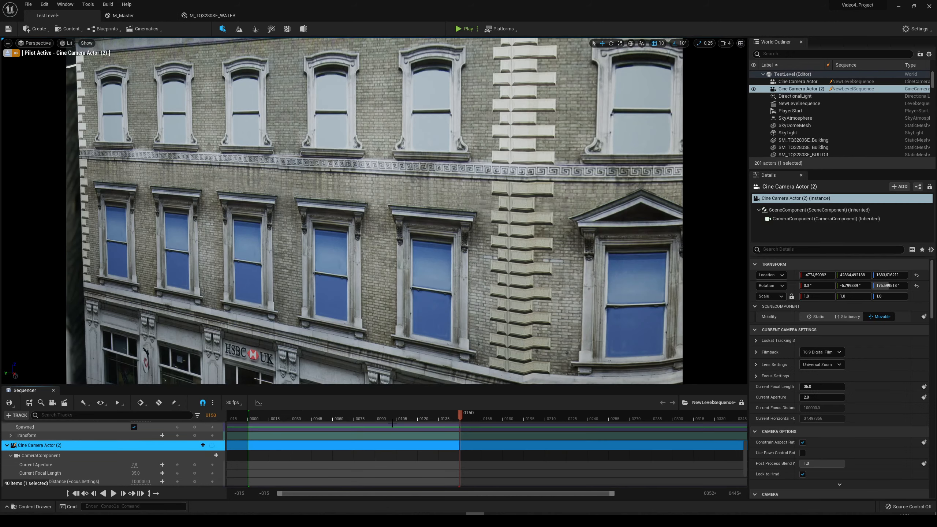
{"action": "scroll", "coordinate": [39, 462], "scroll_direction": "up", "scroll_amount": 5}
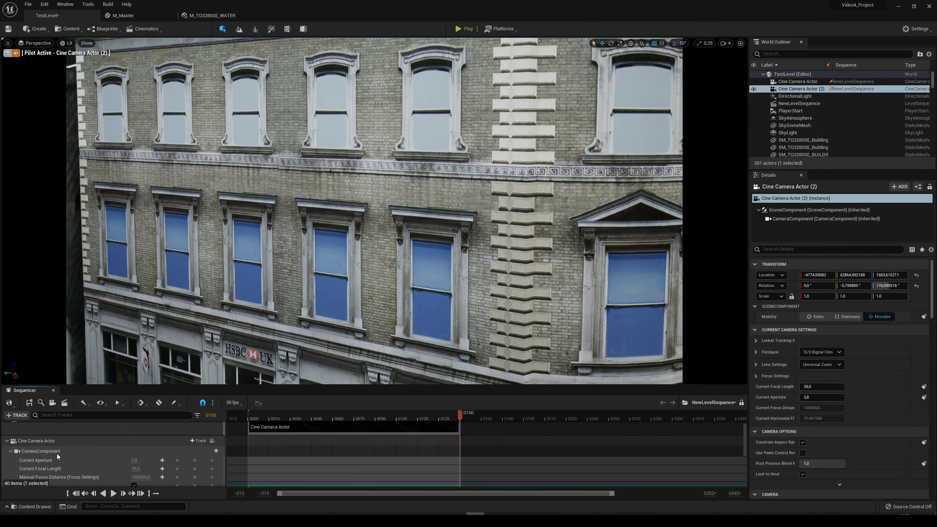
{"action": "left_click", "coordinate": [7, 54]}
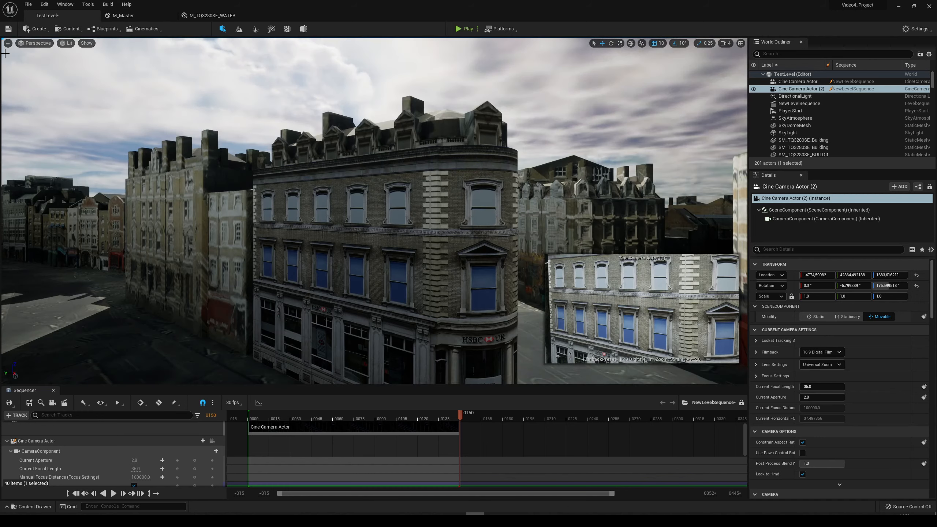
Save the modified level and level sequence with the second camera included
{"action": "key", "text": "s"}
{"action": "right_click_drag", "start_coordinate": [412, 243], "coordinate": [409, 243]}
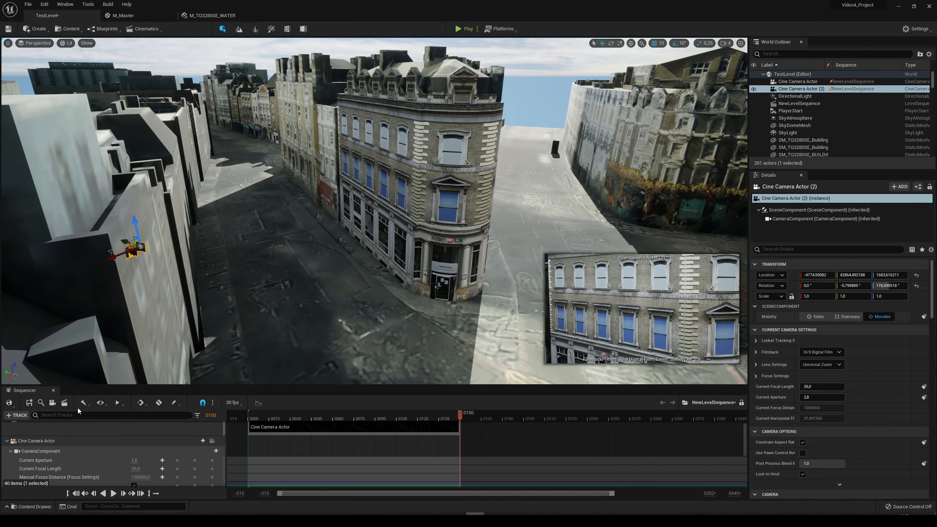
{"action": "left_click", "coordinate": [31, 506]}
{"action": "left_click", "coordinate": [72, 302]}
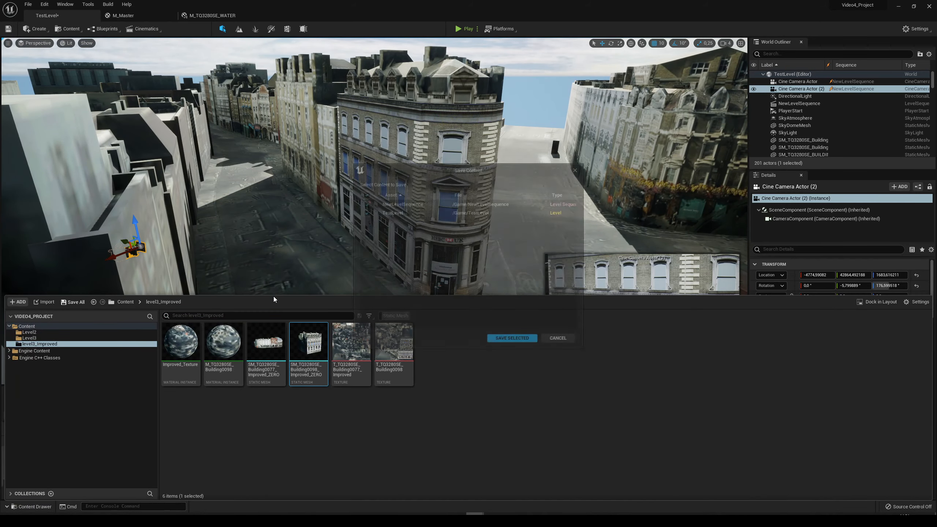
{"action": "left_click", "coordinate": [498, 340]}
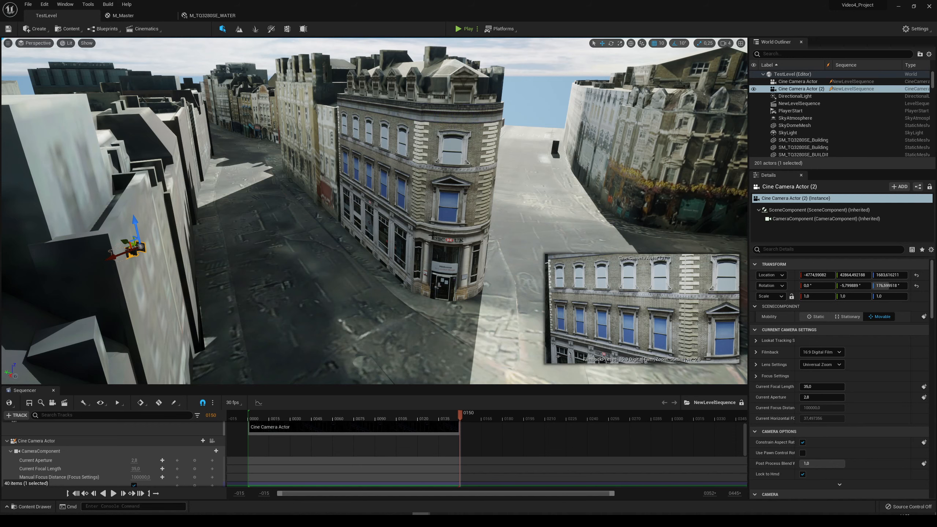
{"action": "right_click_drag", "start_coordinate": [433, 235], "coordinate": [435, 273]}
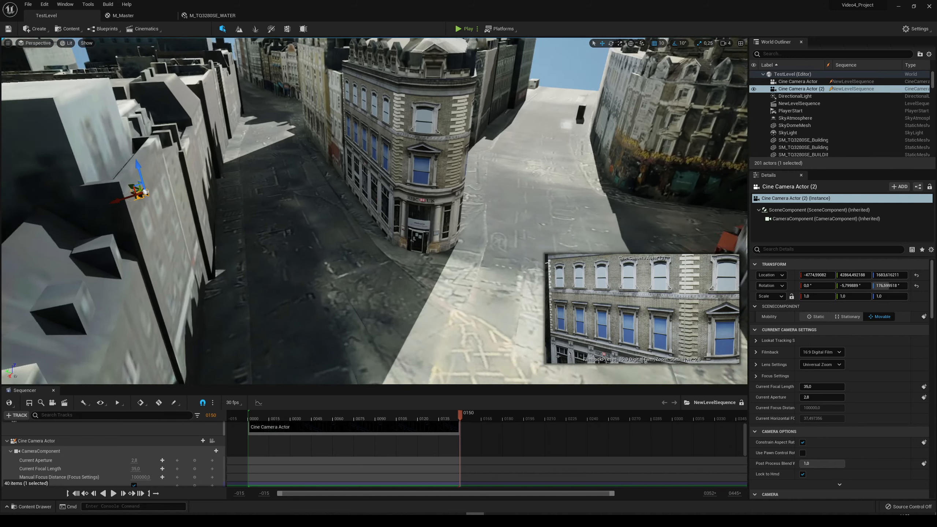
{"action": "mouse_move", "coordinate": [387, 297]}
{"action": "right_mouse_down"}
{"action": "mouse_move", "coordinate": [415, 302]}
{"action": "mouse_move", "coordinate": [387, 297]}
{"action": "right_mouse_up"}
{"action": "right_click_drag", "start_coordinate": [288, 333], "coordinate": [277, 319]}
Switch to File Explorer and open the inner Improved_Road_Terrain_Textures folder of the extracted city data
{"action": "left_click", "coordinate": [80, 515]}
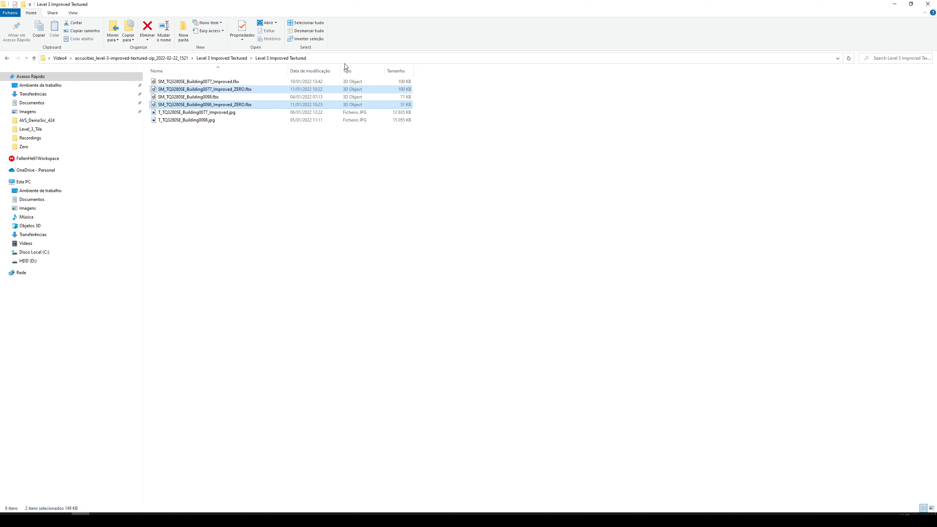
{"action": "left_click", "coordinate": [186, 59]}
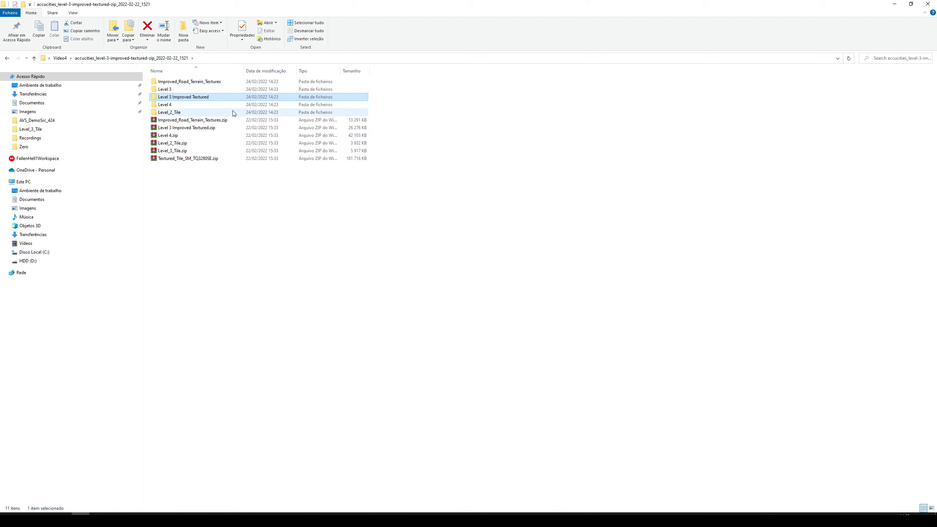
{"action": "double_click", "coordinate": [189, 82]}
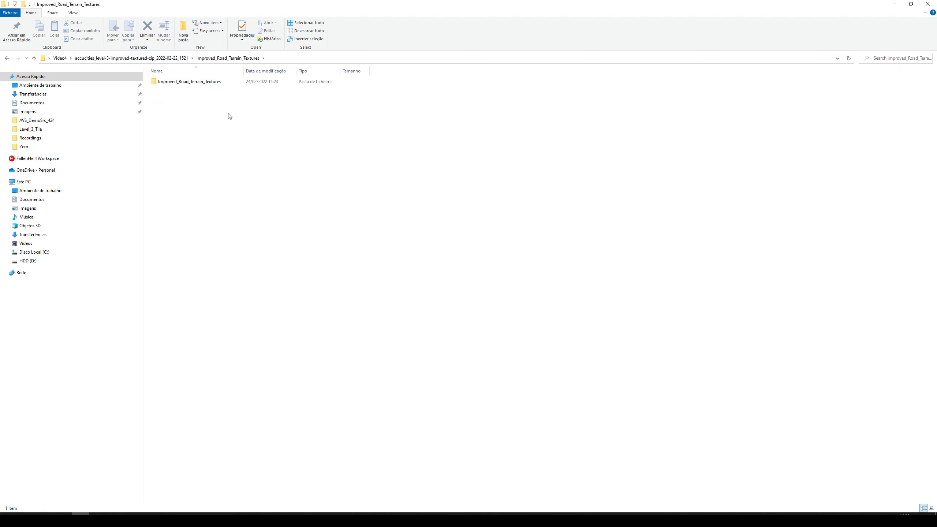
{"action": "double_click", "coordinate": [188, 84]}
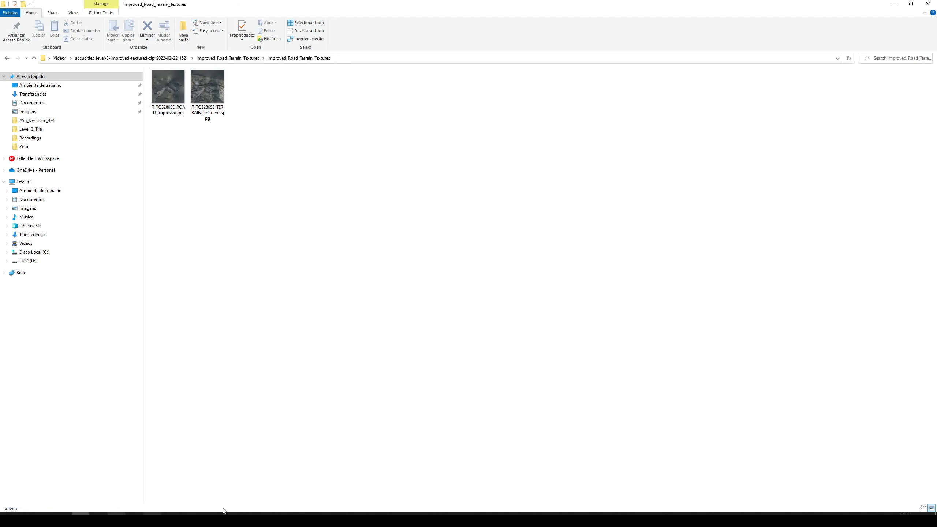
Return to Unreal Editor, create a RoadTexturesImproved folder in the project's root Content folder, and open it
{"action": "left_click", "coordinate": [475, 520]}
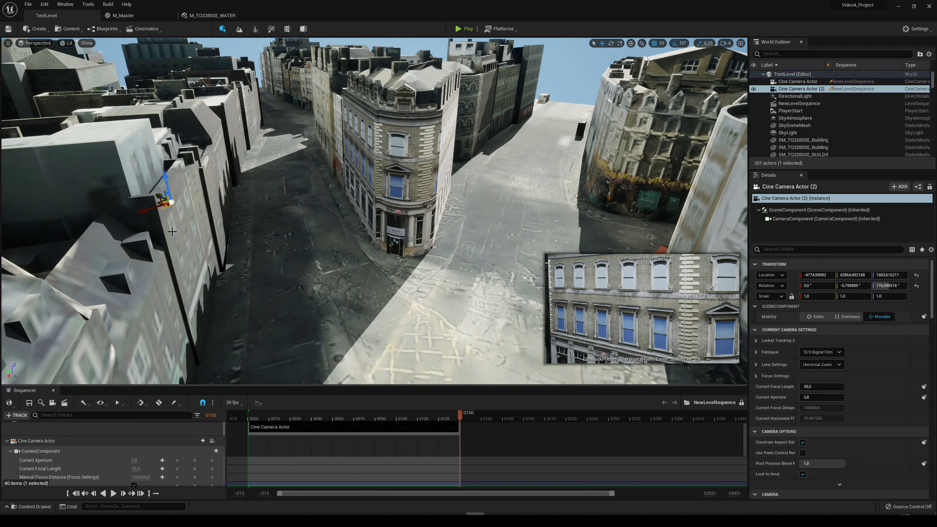
{"action": "scroll", "coordinate": [323, 250], "scroll_direction": "down", "scroll_amount": 1}
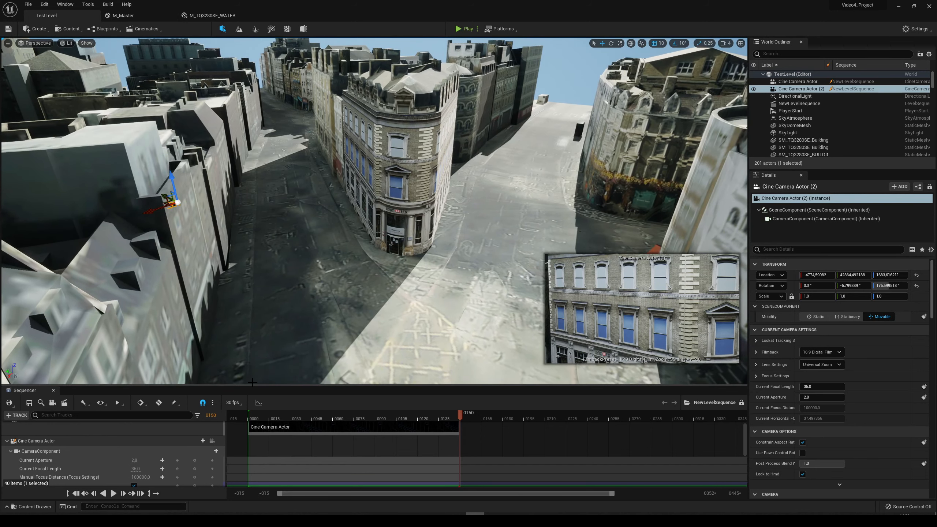
{"action": "left_click_drag", "start_coordinate": [274, 340], "coordinate": [277, 342]}
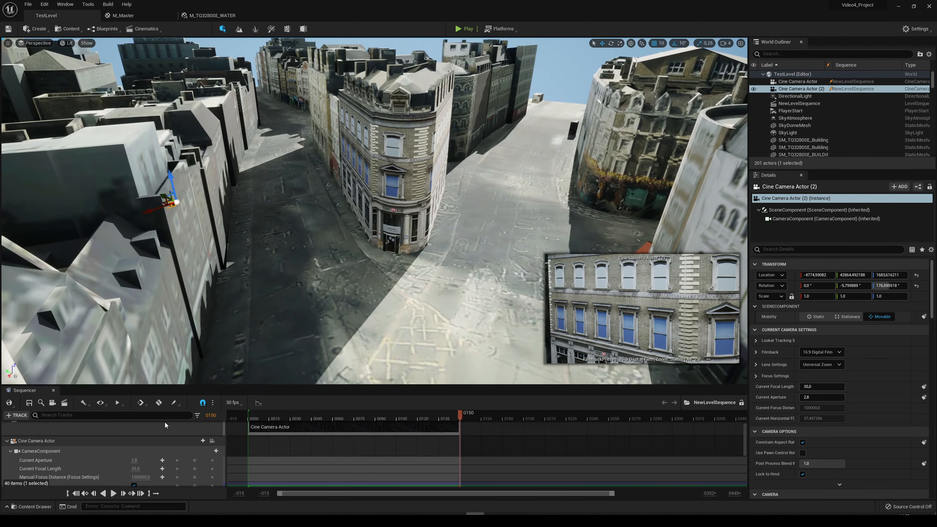
{"action": "left_click", "coordinate": [32, 507]}
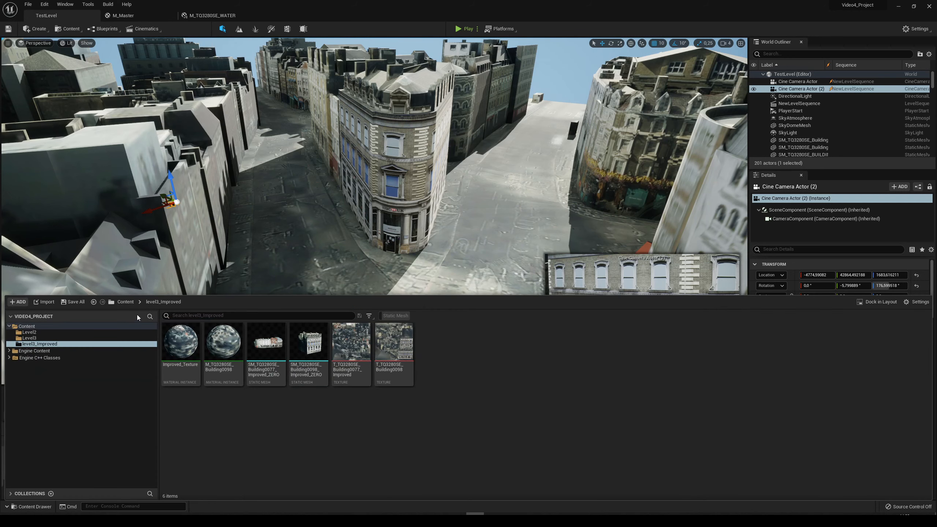
{"action": "left_click", "coordinate": [125, 302]}
{"action": "right_click", "coordinate": [366, 433]}
{"action": "left_click", "coordinate": [406, 212]}
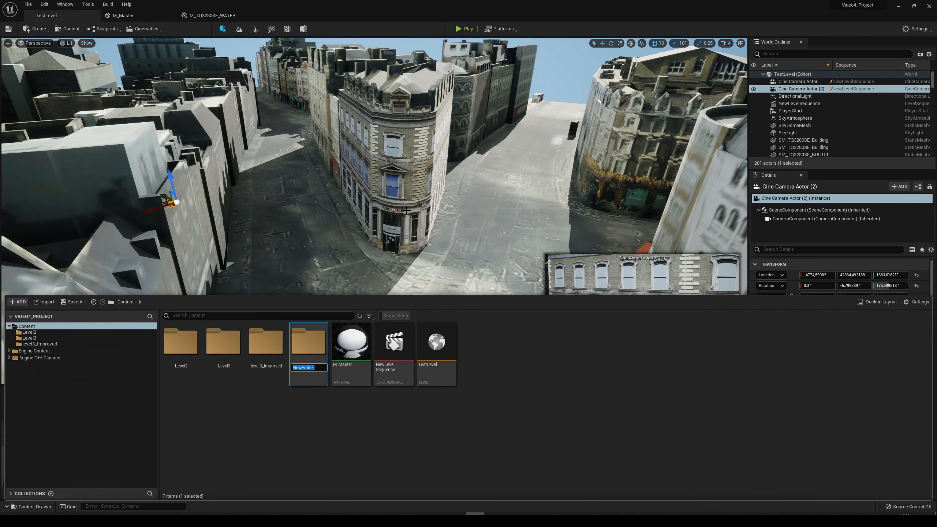
{"action": "type", "text": "GoadTexturesImproved"}
{"action": "key", "text": "Return"}
{"action": "double_click", "coordinate": [300, 354]}
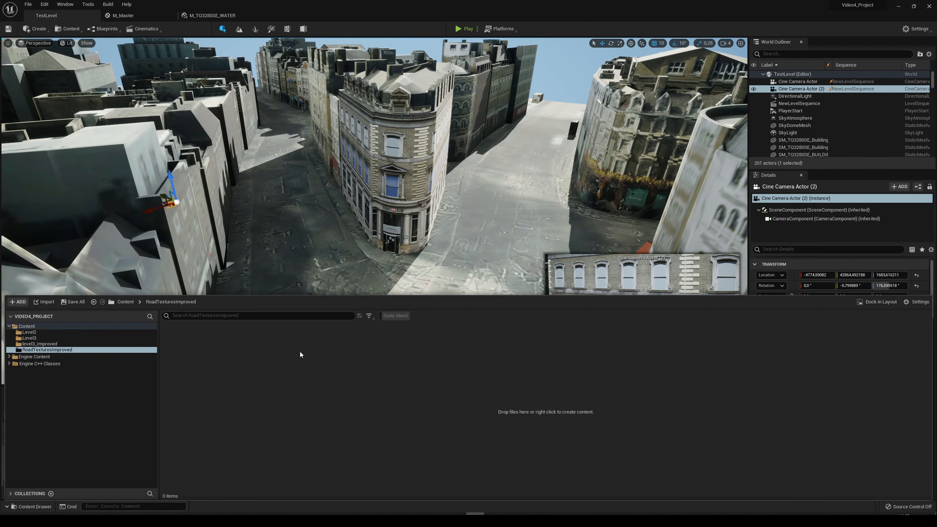
Import T_TQ3280SE_ROAD_Improved.jpg and T_TQ3280SE_TERRAIN_Improved.jpg from File Explorer into the RoadTexturesImproved folder and save both texture assets
{"action": "key", "text": "alt+Tab"}
{"action": "left_click", "coordinate": [221, 95]}
{"action": "left_click", "coordinate": [175, 101], "text": "ctrl"}
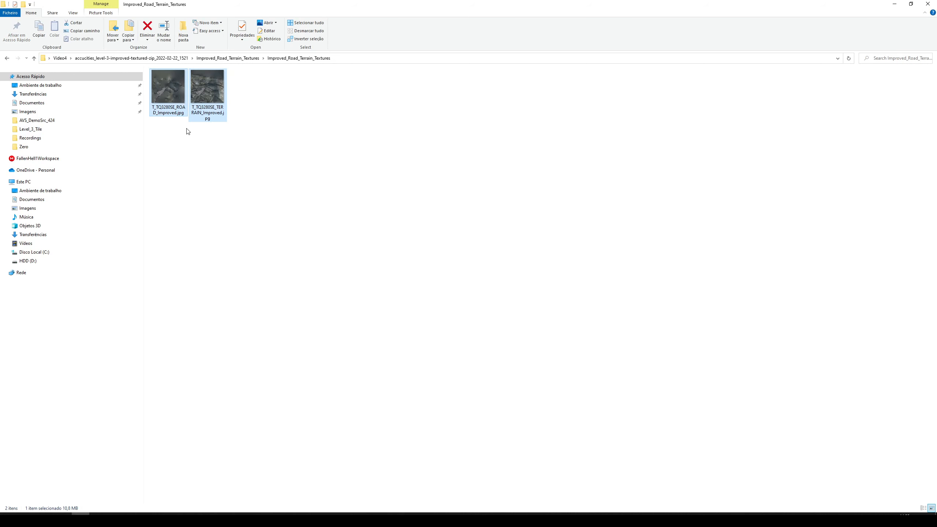
{"action": "left_click_drag", "start_coordinate": [195, 105], "coordinate": [438, 402]}
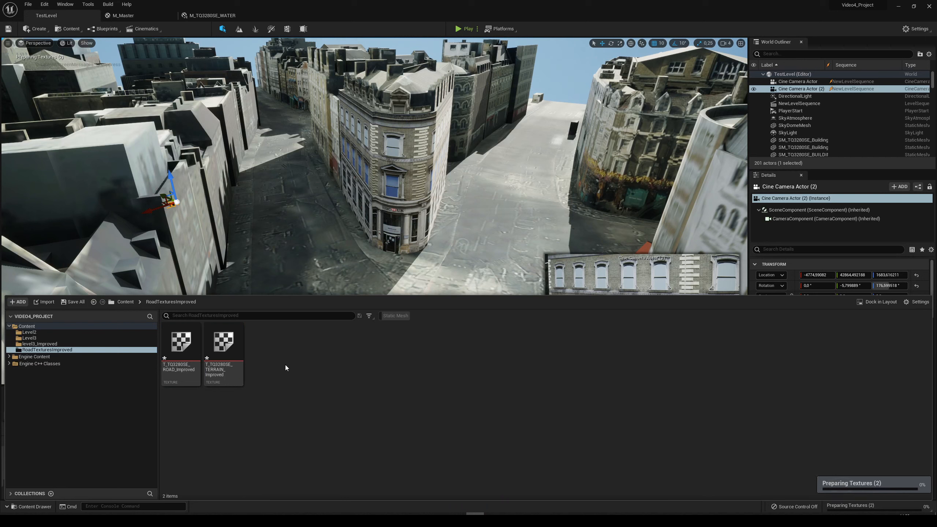
{"action": "left_click", "coordinate": [75, 302]}
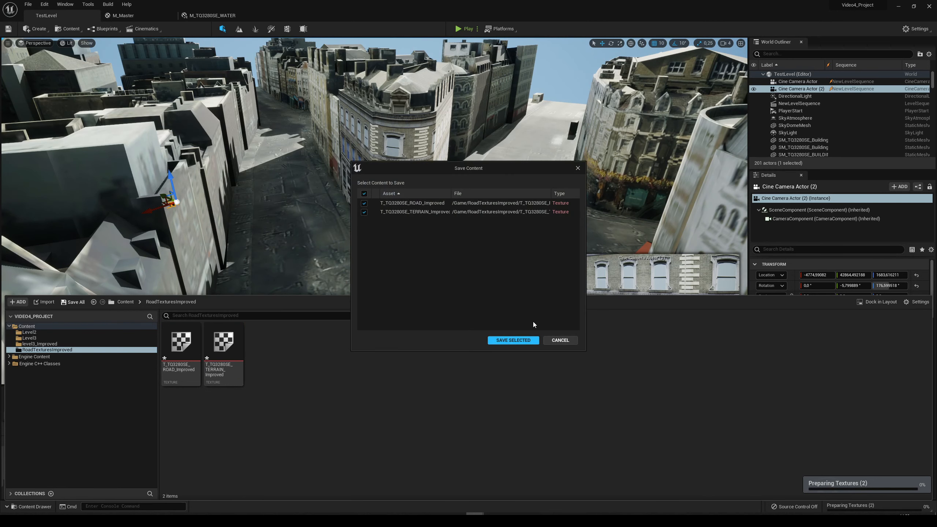
{"action": "left_click", "coordinate": [511, 338]}
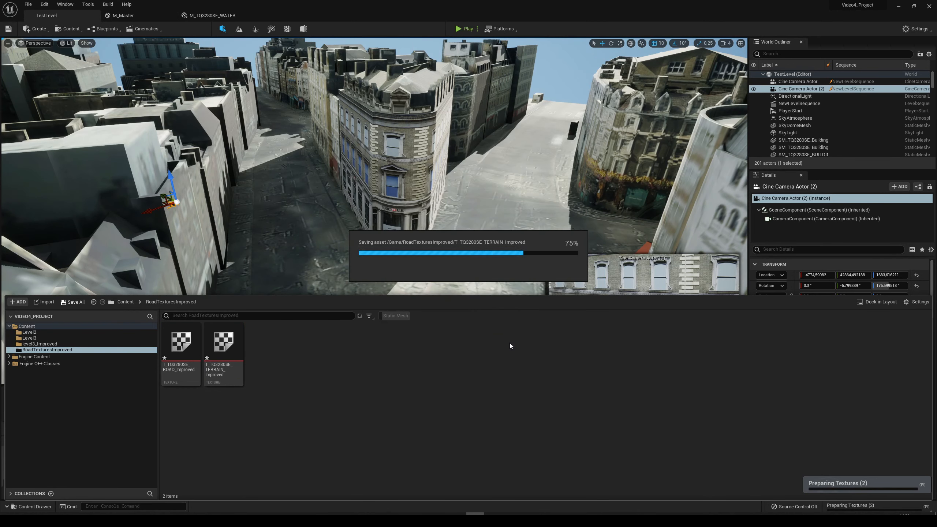
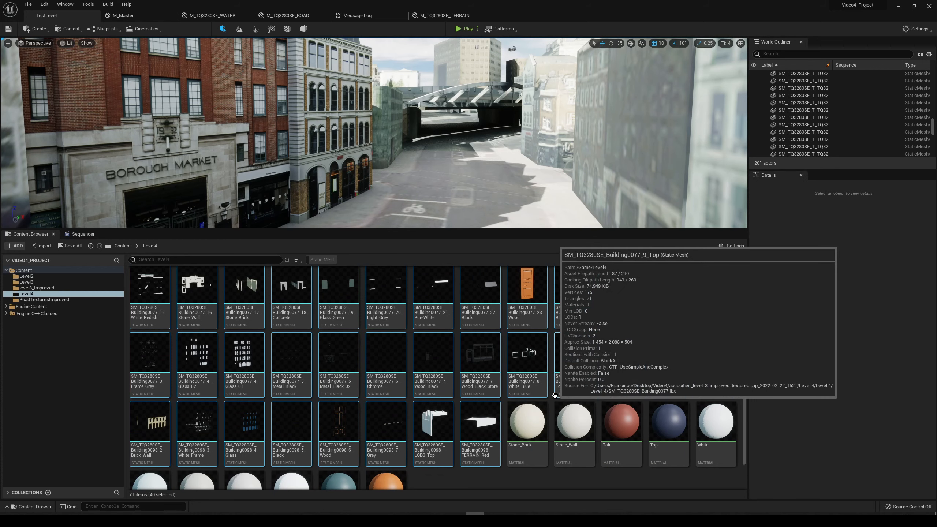
Examine the imported static meshes of buildings 0077 and 0098 and their materials in the Level4 folder
{"action": "scroll", "coordinate": [553, 385], "scroll_direction": "up", "scroll_amount": 1}
{"action": "scroll", "coordinate": [553, 385], "scroll_direction": "up", "scroll_amount": 6}
{"action": "scroll", "coordinate": [499, 378], "scroll_direction": "down", "scroll_amount": 5}
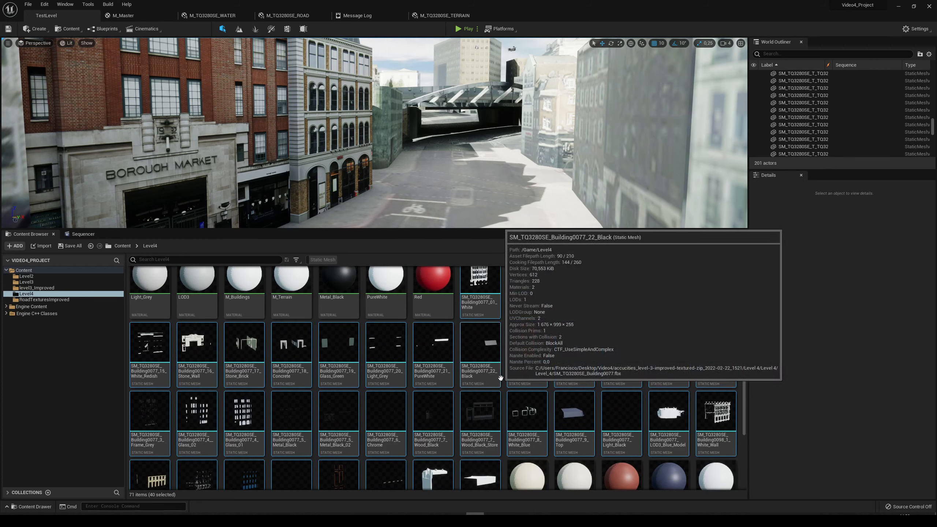
{"action": "scroll", "coordinate": [467, 340], "scroll_direction": "up", "scroll_amount": 4}
{"action": "scroll", "coordinate": [469, 343], "scroll_direction": "down", "scroll_amount": 4}
{"action": "scroll", "coordinate": [470, 342], "scroll_direction": "down", "scroll_amount": 1}
{"action": "scroll", "coordinate": [545, 321], "scroll_direction": "up", "scroll_amount": 2}
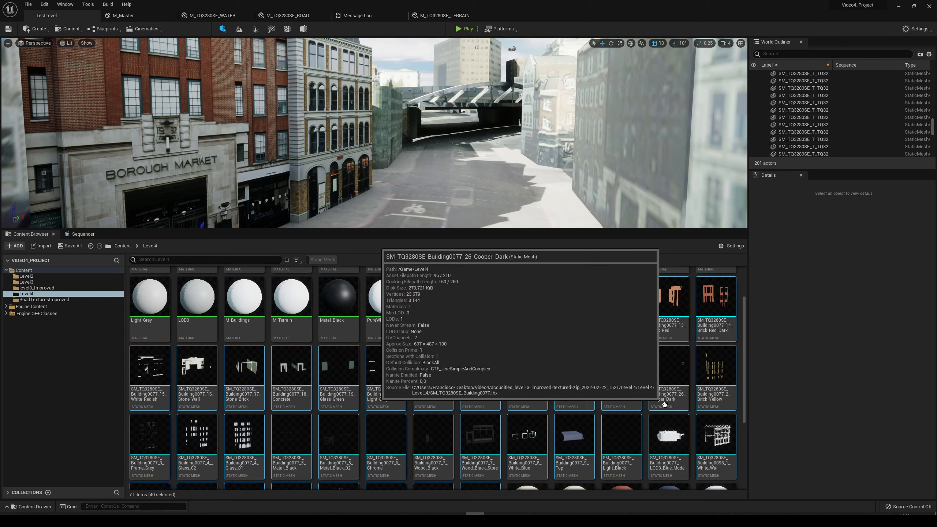
{"action": "scroll", "coordinate": [585, 396], "scroll_direction": "down", "scroll_amount": 1}
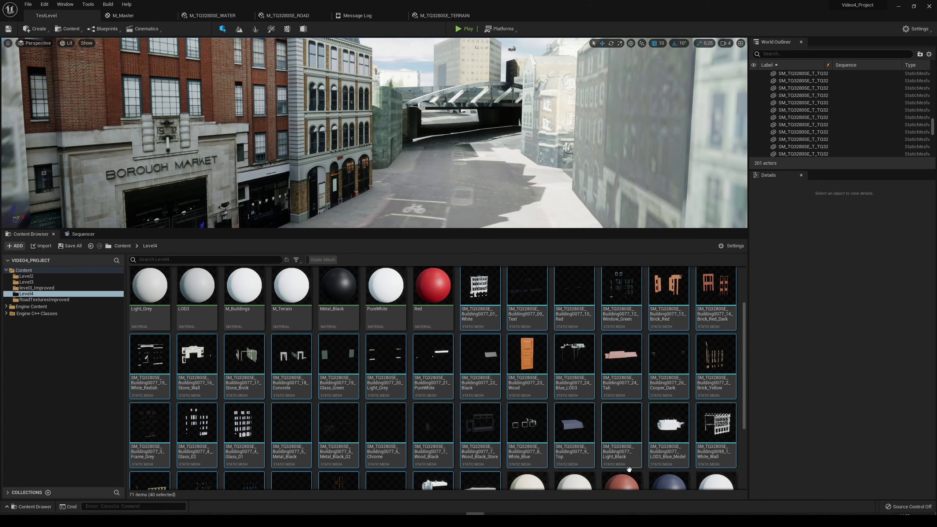
{"action": "scroll", "coordinate": [548, 353], "scroll_direction": "down", "scroll_amount": 3}
{"action": "scroll", "coordinate": [548, 353], "scroll_direction": "down", "scroll_amount": 2}
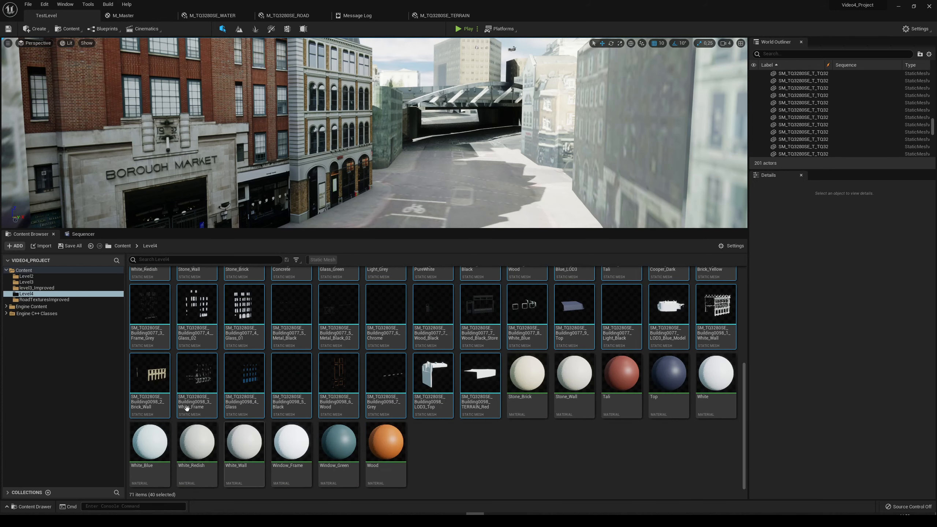
{"action": "scroll", "coordinate": [217, 417], "scroll_direction": "up", "scroll_amount": 8}
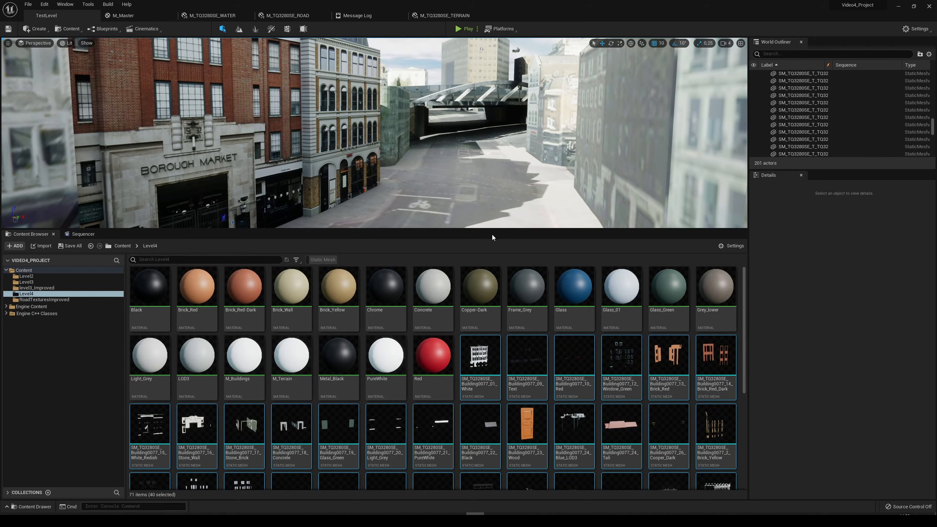
Enlarge the viewport above the asset area and bring up the level sequence for editing
{"action": "left_click_drag", "start_coordinate": [491, 229], "coordinate": [495, 371]}
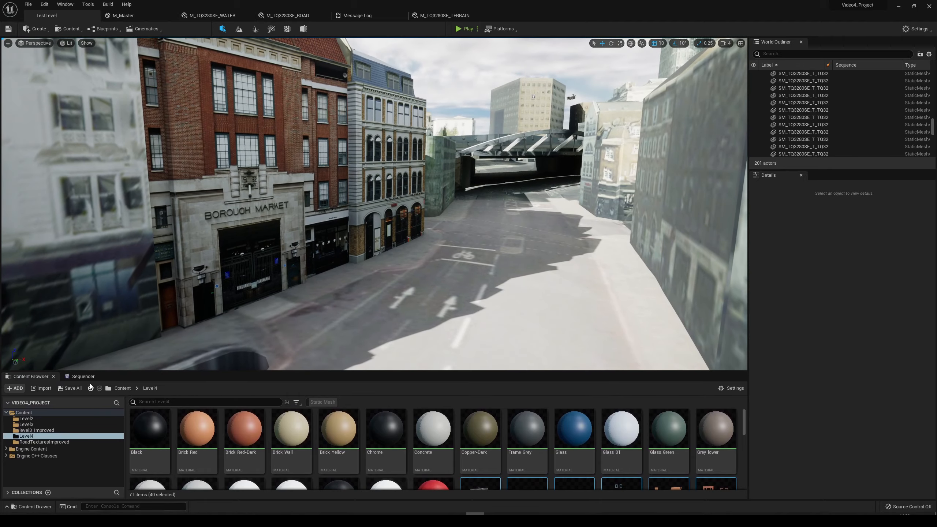
{"action": "left_click", "coordinate": [84, 376]}
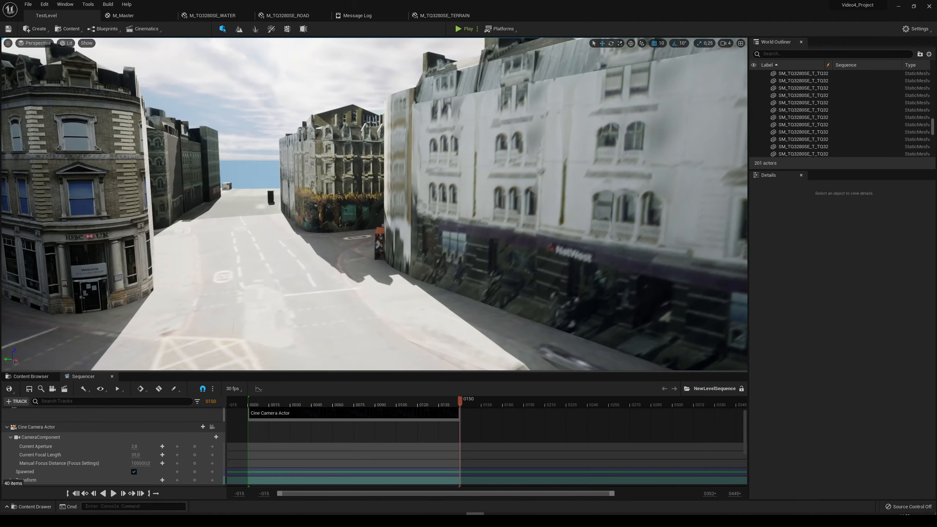
{"action": "right_click_drag", "start_coordinate": [362, 301], "coordinate": [479, 307]}
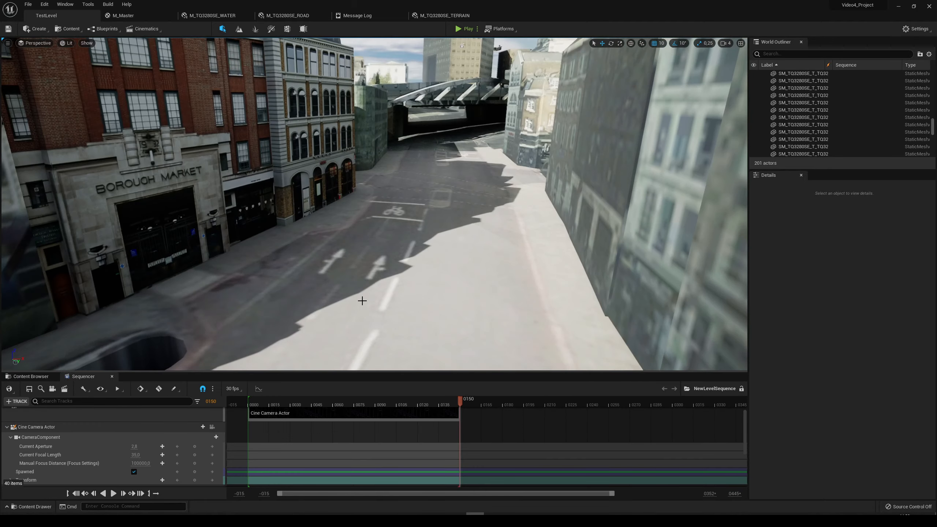
Filter the level's actors by "camera", select the first Cine Camera Actor, and frame it from behind in the viewport
{"action": "left_click", "coordinate": [801, 54]}
{"action": "type", "text": "camera"}
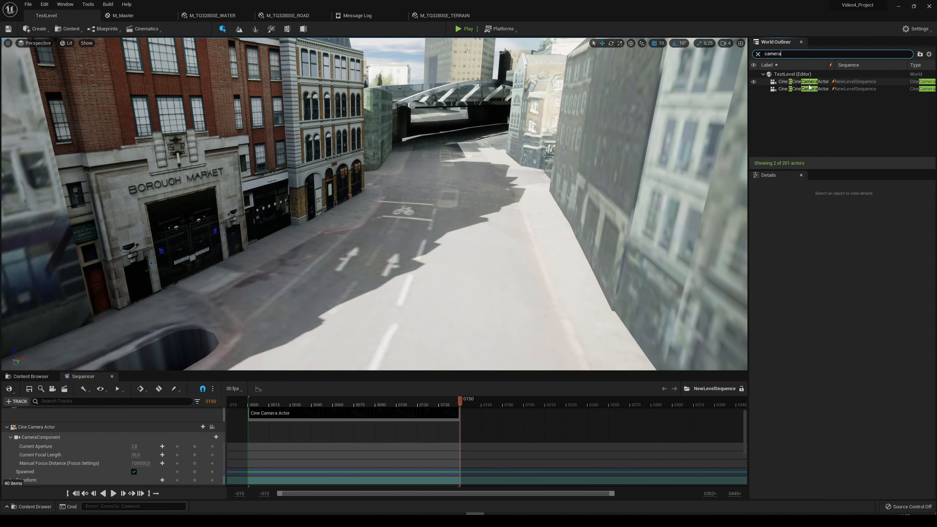
{"action": "left_click", "coordinate": [796, 81]}
{"action": "key", "text": "f"}
{"action": "right_click_drag", "start_coordinate": [375, 207], "coordinate": [251, 208]}
{"action": "key", "text": "s"}
{"action": "right_click_drag", "start_coordinate": [453, 239], "coordinate": [454, 239]}
{"action": "key", "text": "d"}
{"action": "key", "text": "a"}
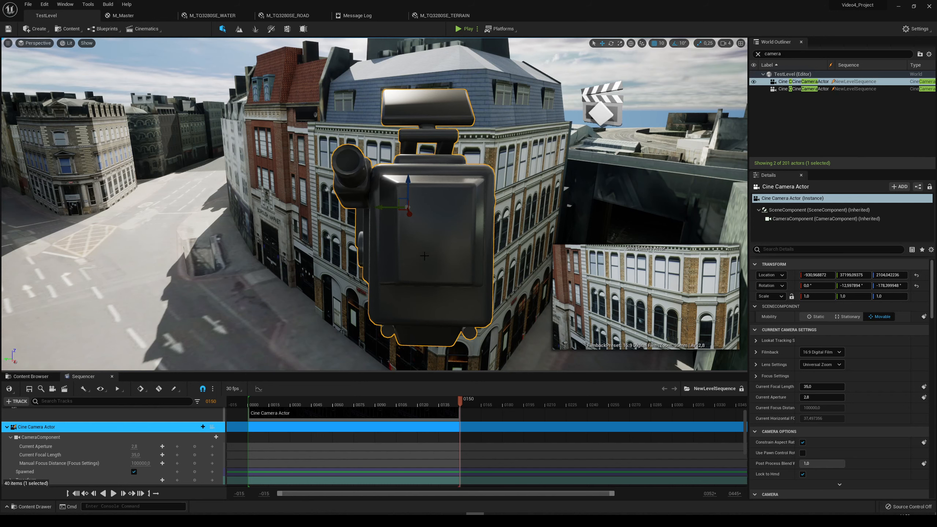
Delete the Manual Focus Distance, Current Focal Length and Current Aperture tracks from the first Cine Camera Actor in the sequence
{"action": "scroll", "coordinate": [68, 468], "scroll_direction": "down", "scroll_amount": 3}
{"action": "scroll", "coordinate": [68, 468], "scroll_direction": "up", "scroll_amount": 2}
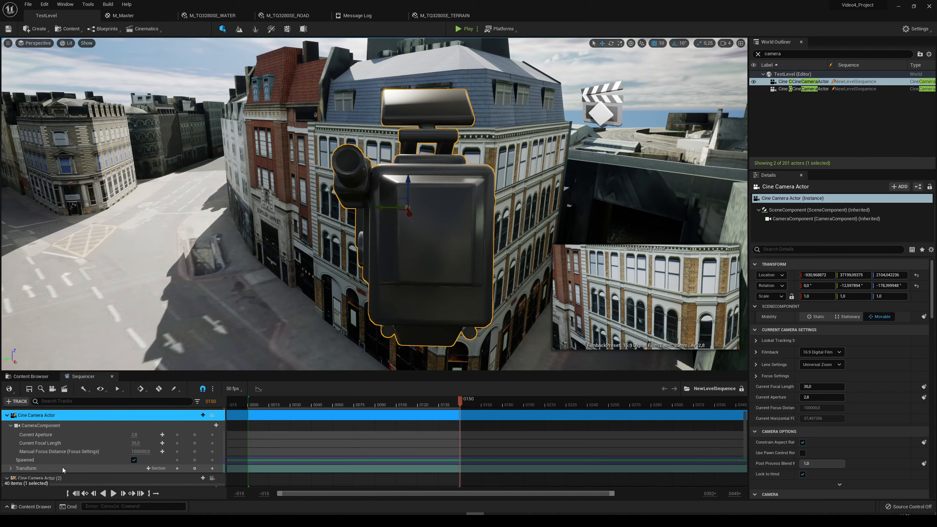
{"action": "left_click", "coordinate": [48, 452]}
{"action": "left_click", "coordinate": [47, 443], "text": "shift"}
{"action": "key", "text": "Delete"}
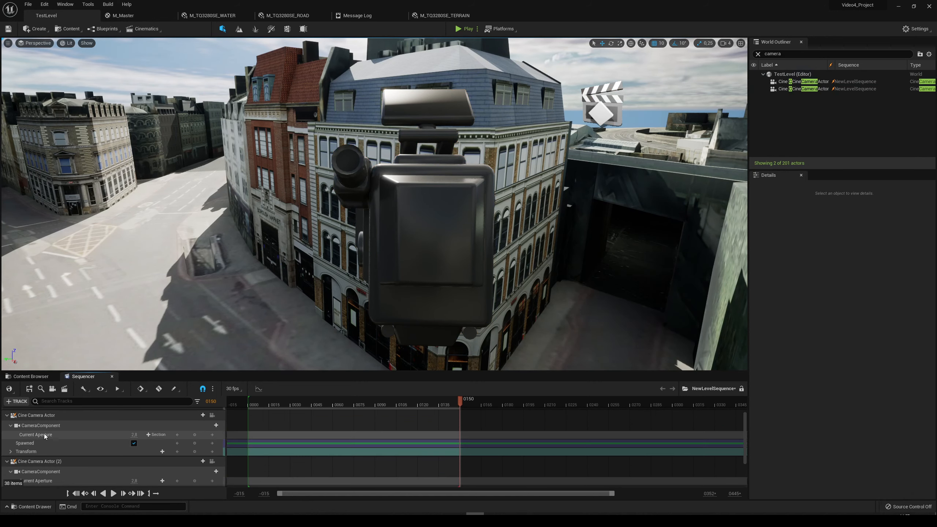
{"action": "left_click", "coordinate": [44, 434]}
{"action": "key", "text": "Delete"}
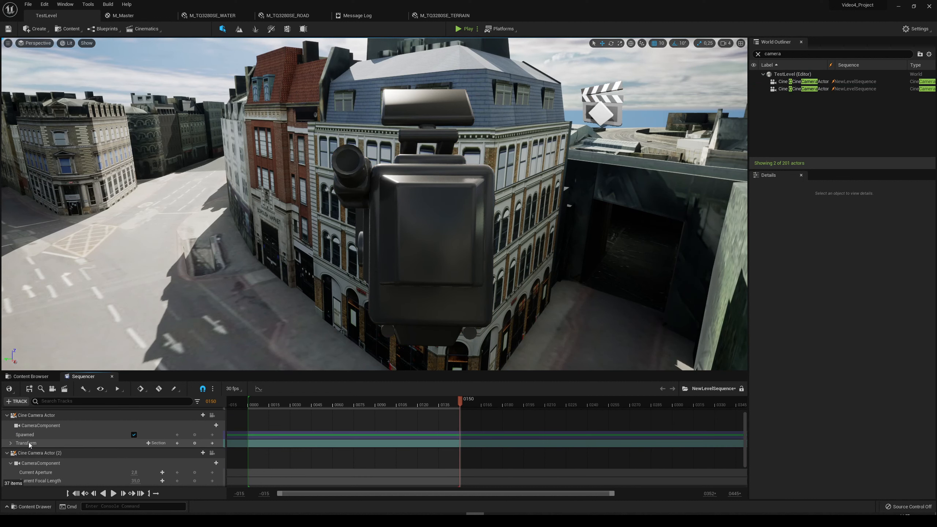
Pilot the first Cine Camera Actor and disable its Constrain Aspect Ratio option
{"action": "left_click", "coordinate": [459, 235]}
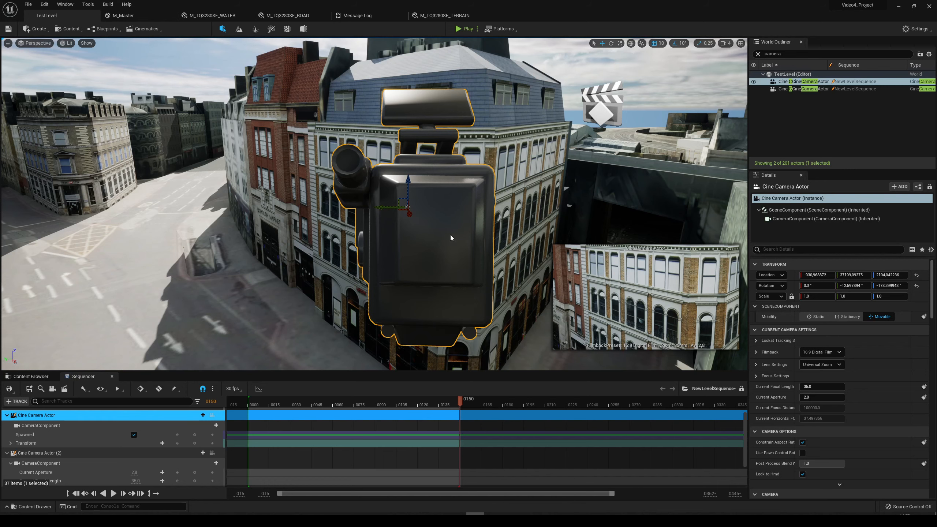
{"action": "right_click", "coordinate": [450, 235]}
{"action": "left_click", "coordinate": [479, 280]}
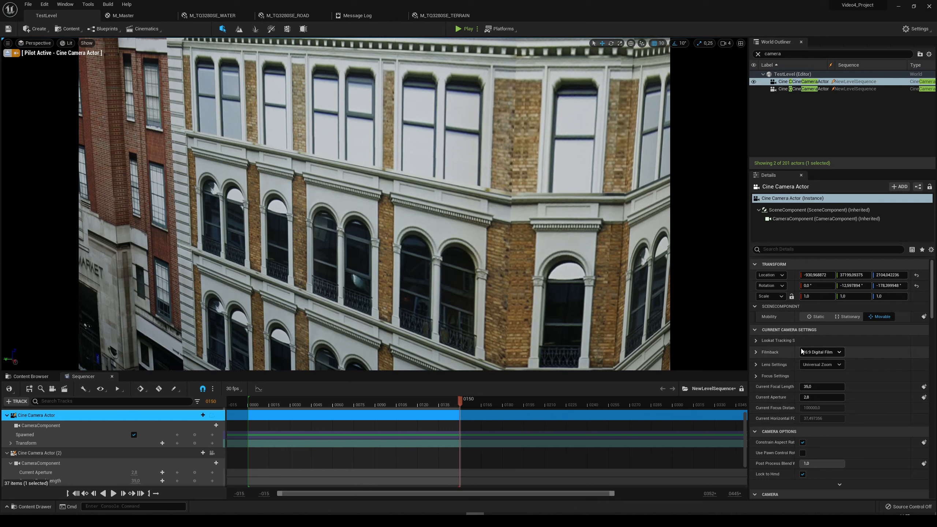
{"action": "scroll", "coordinate": [861, 369], "scroll_direction": "down", "scroll_amount": 2}
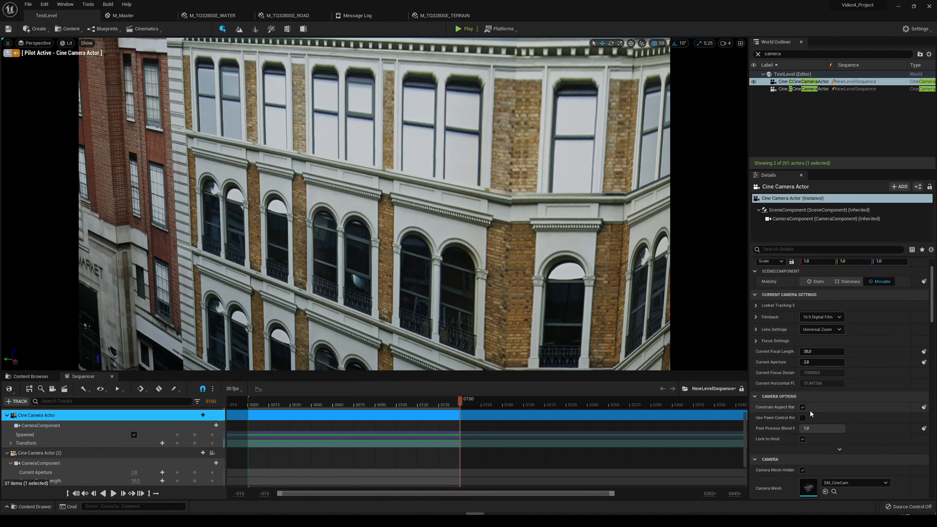
{"action": "left_click", "coordinate": [802, 407]}
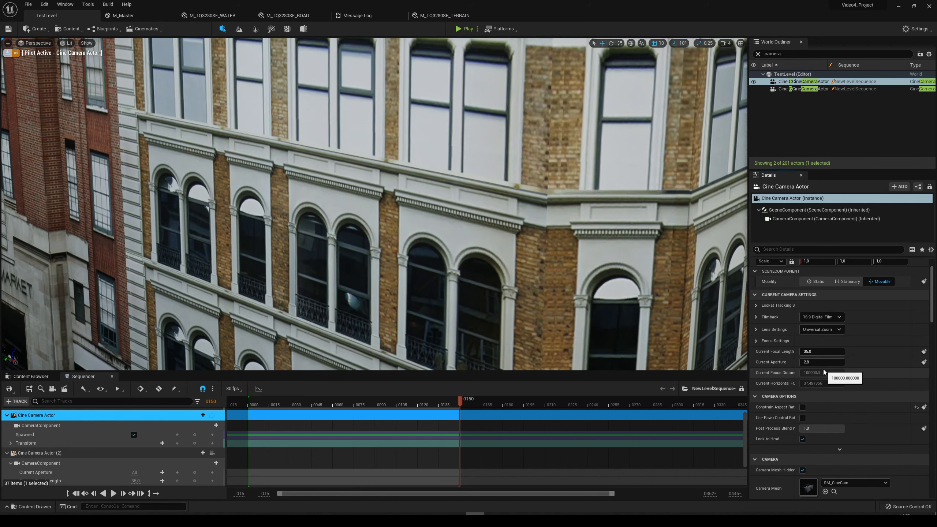
Set the first Cine Camera Actor's focus method to Disable and widen its view with a current focal length of about 11.82
{"action": "left_click_drag", "start_coordinate": [821, 362], "coordinate": [833, 363]}
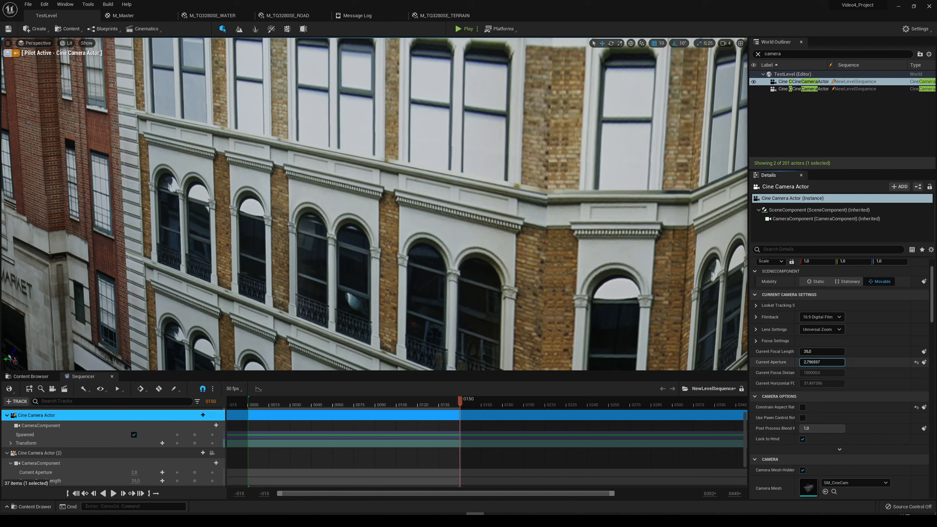
{"action": "left_click", "coordinate": [916, 362]}
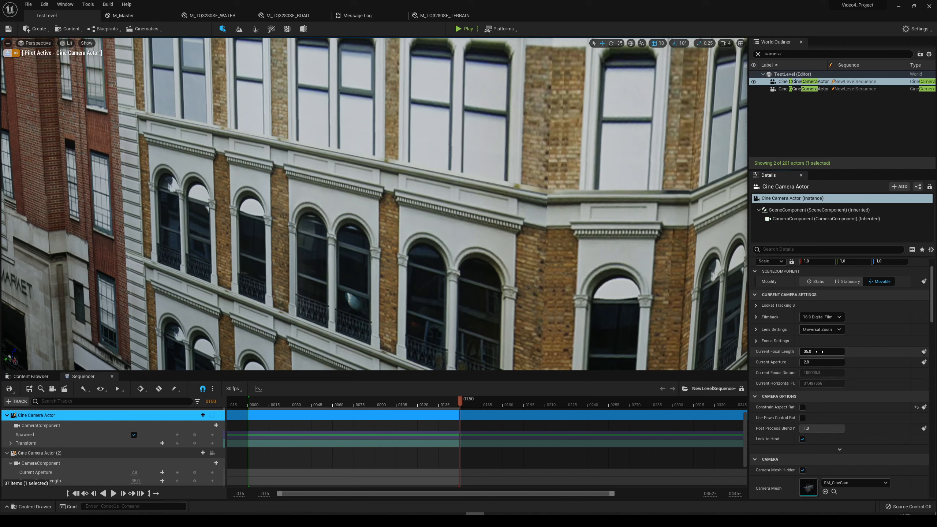
{"action": "left_click", "coordinate": [757, 341]}
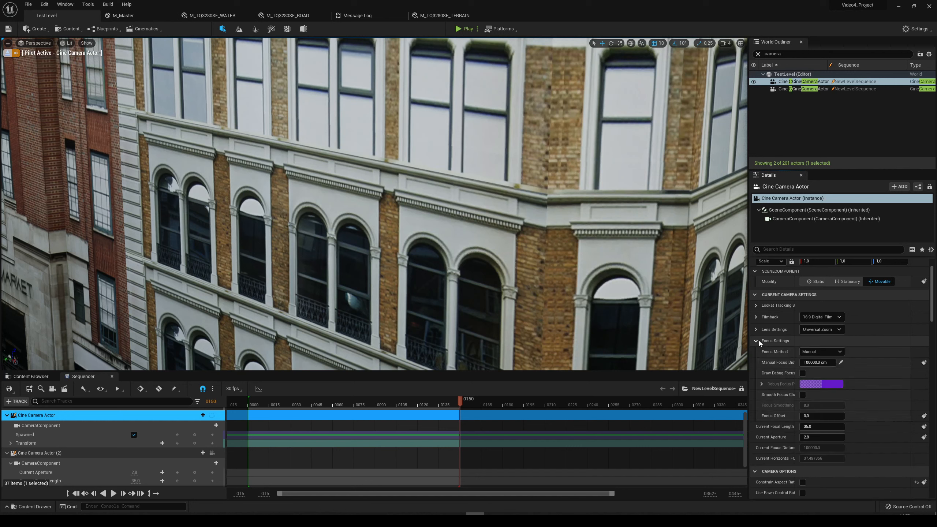
{"action": "left_click", "coordinate": [821, 352]}
{"action": "left_click", "coordinate": [824, 380]}
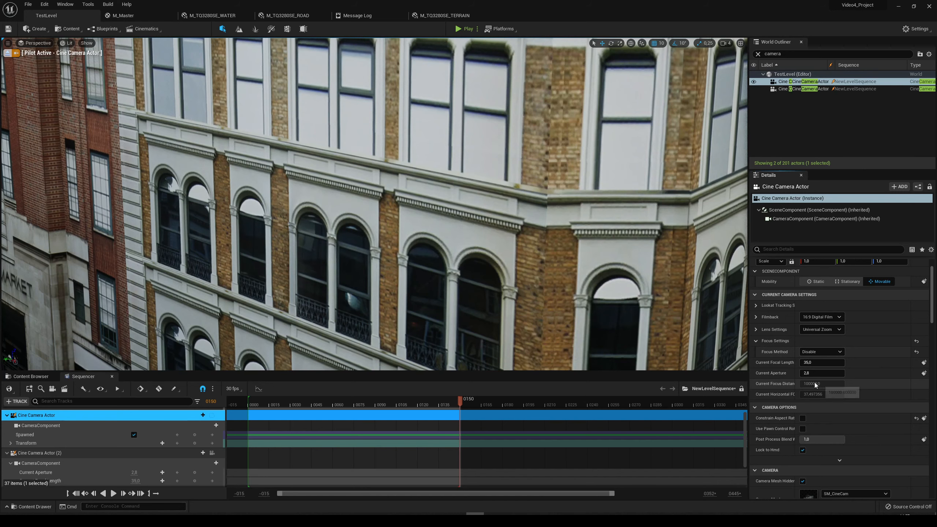
{"action": "left_click_drag", "start_coordinate": [814, 363], "coordinate": [786, 362]}
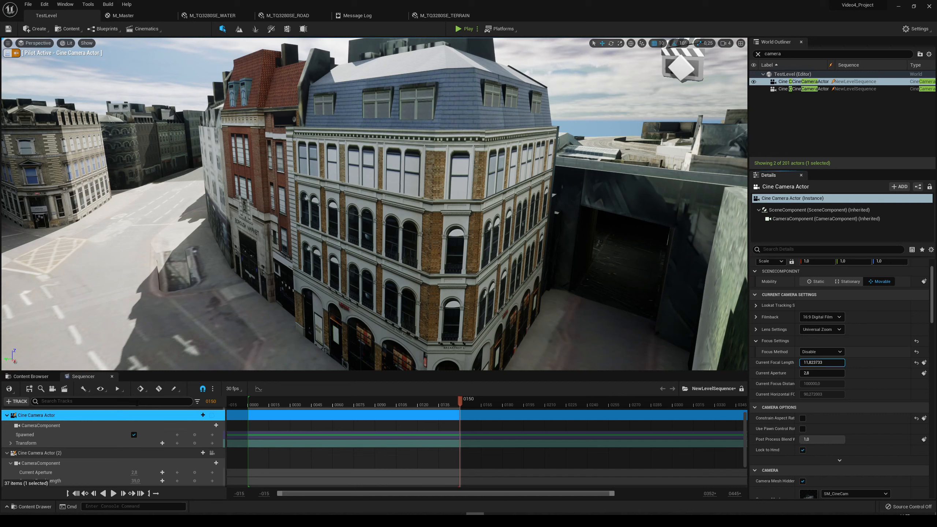
Key the piloted camera's transform at frame 0, and at frame 100 with the camera reframed on the HSBC UK corner building
{"action": "left_click_drag", "start_coordinate": [460, 400], "coordinate": [309, 407]}
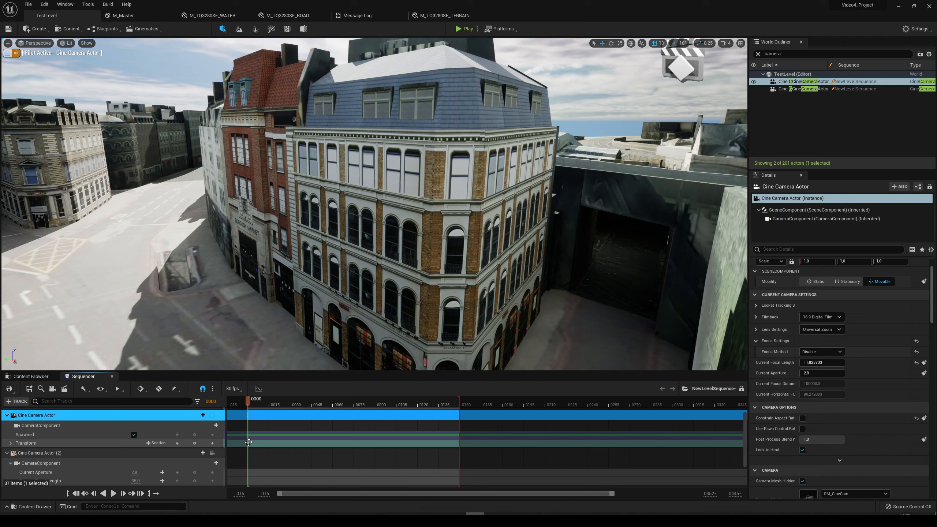
{"action": "left_click_drag", "start_coordinate": [247, 400], "coordinate": [461, 413]}
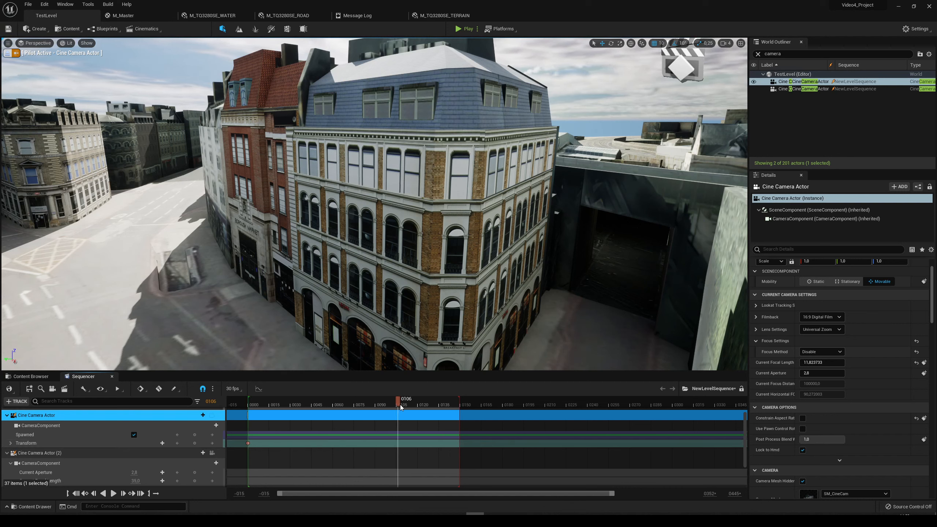
{"action": "left_click_drag", "start_coordinate": [399, 405], "coordinate": [390, 406]}
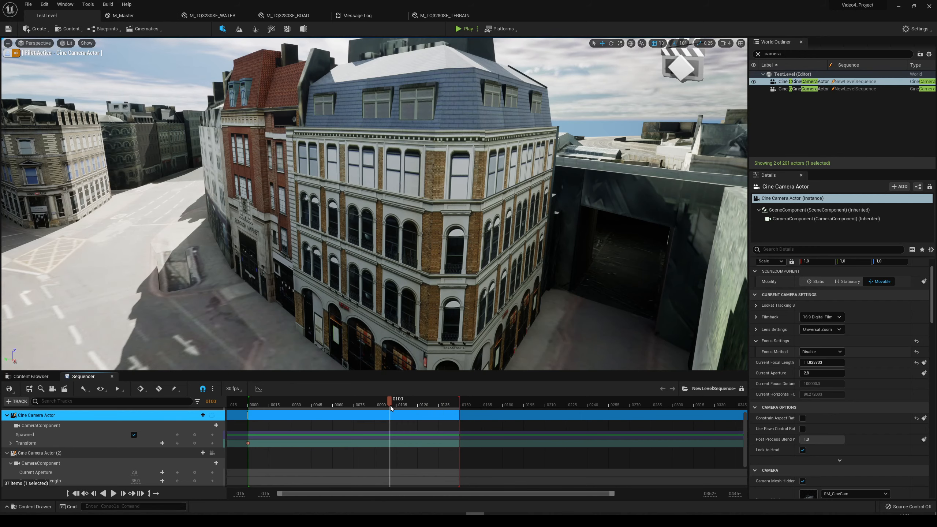
{"action": "right_click_drag", "start_coordinate": [390, 280], "coordinate": [334, 255]}
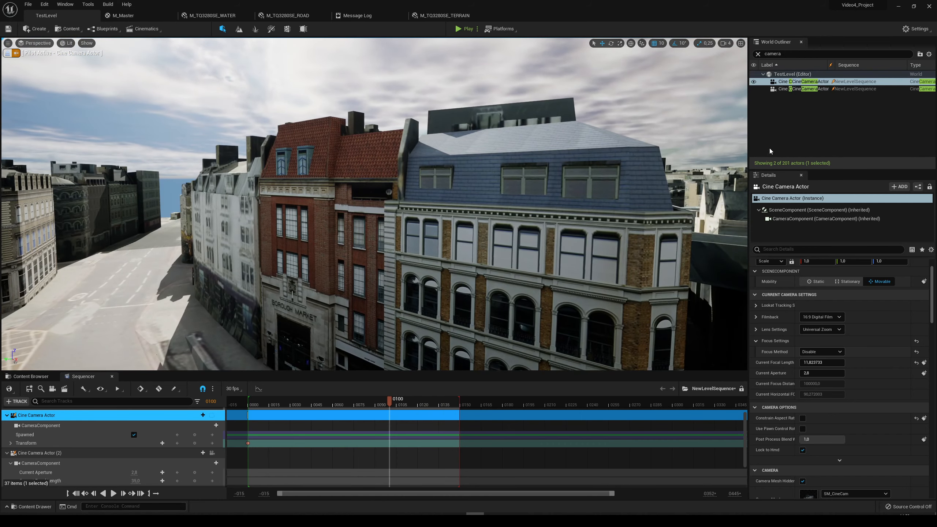
{"action": "double_click", "coordinate": [790, 88]}
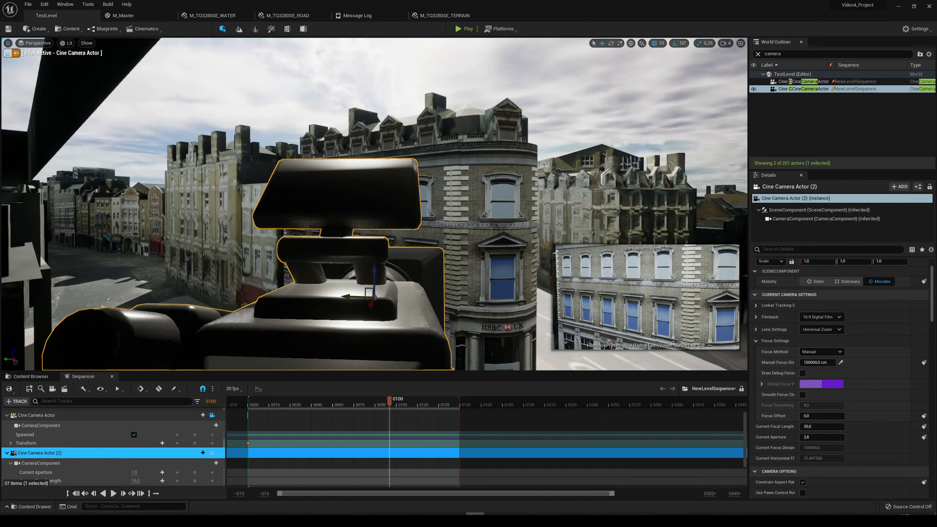
{"action": "right_click_drag", "start_coordinate": [334, 185], "coordinate": [334, 185]}
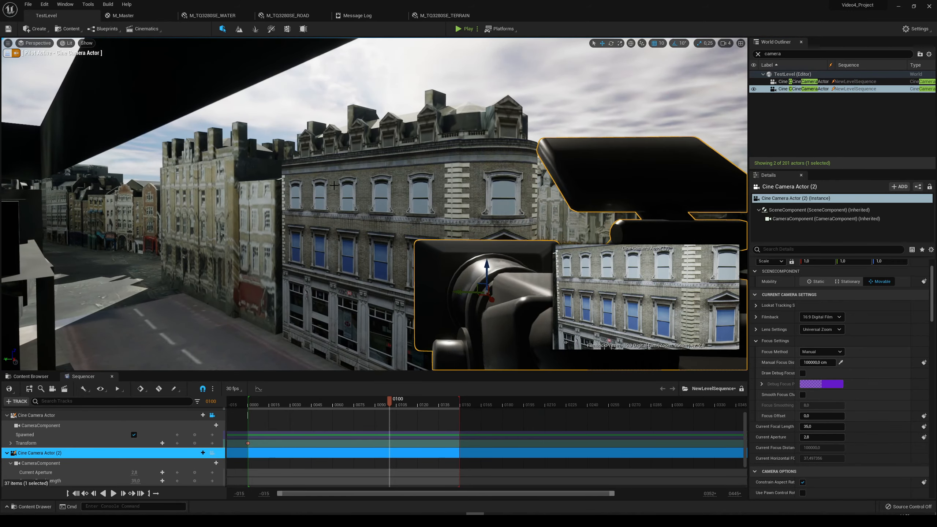
{"action": "right_click_drag", "start_coordinate": [222, 138], "coordinate": [295, 136]}
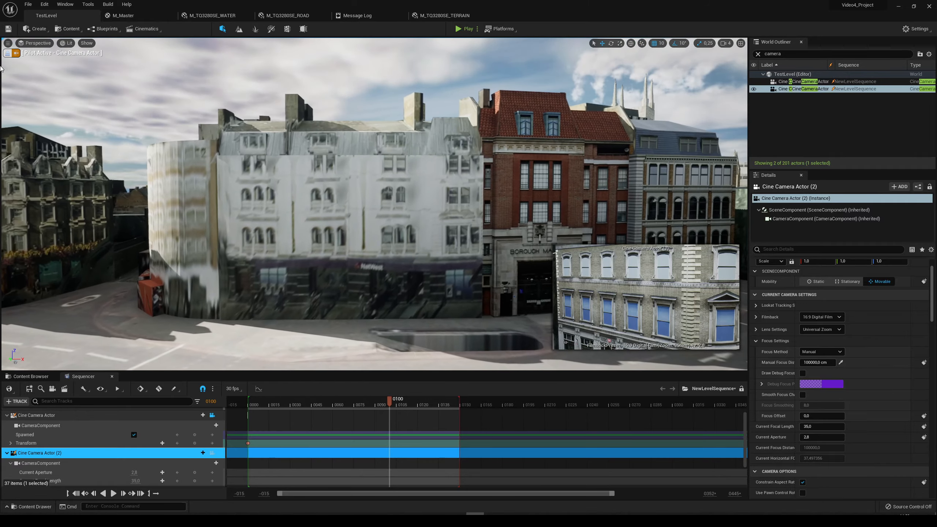
{"action": "right_click_drag", "start_coordinate": [222, 139], "coordinate": [171, 145]}
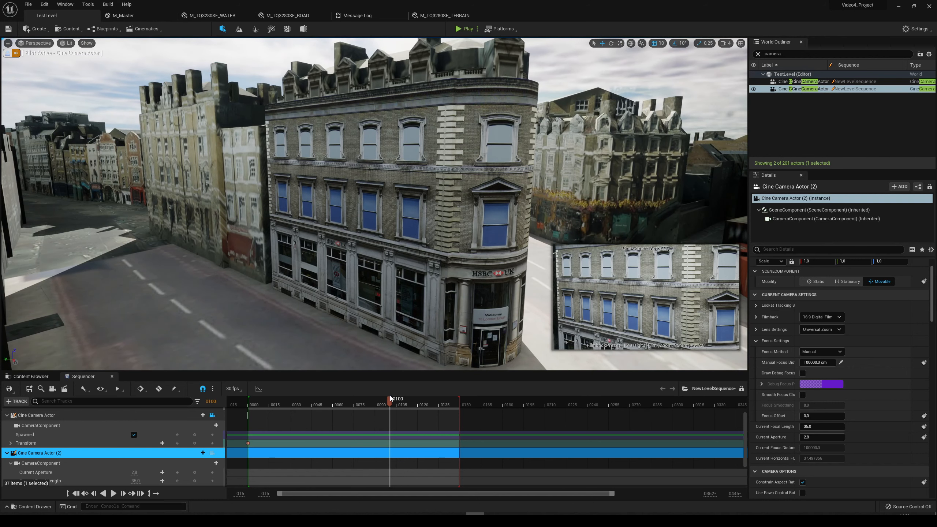
{"action": "scroll", "coordinate": [50, 443], "scroll_direction": "up", "scroll_amount": 1}
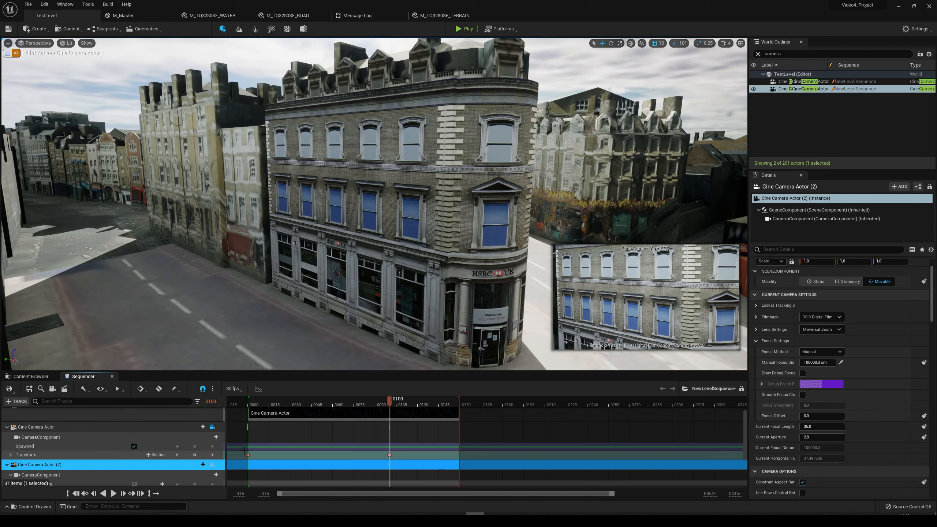
Delete the second Cine Camera Actor from the level and remove its leftover binding from the sequence
{"action": "right_click_drag", "start_coordinate": [400, 281], "coordinate": [295, 243]}
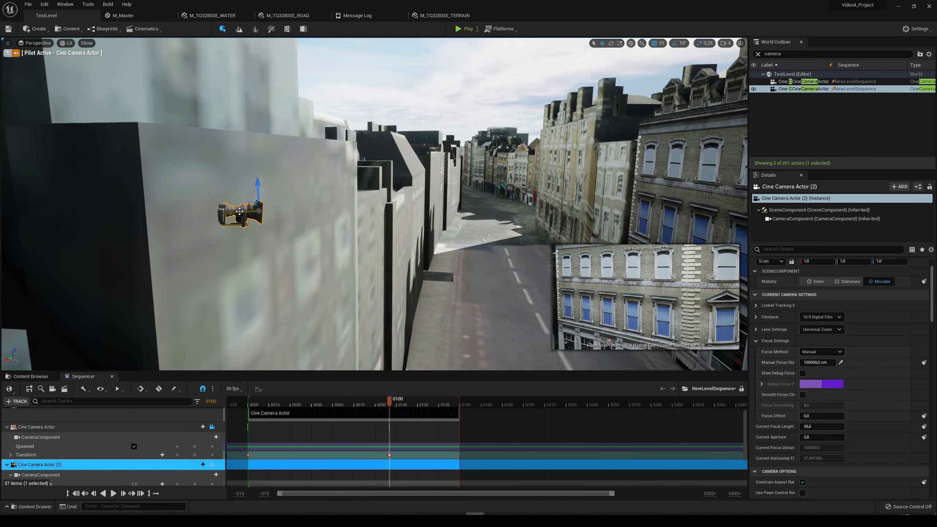
{"action": "left_click", "coordinate": [781, 90]}
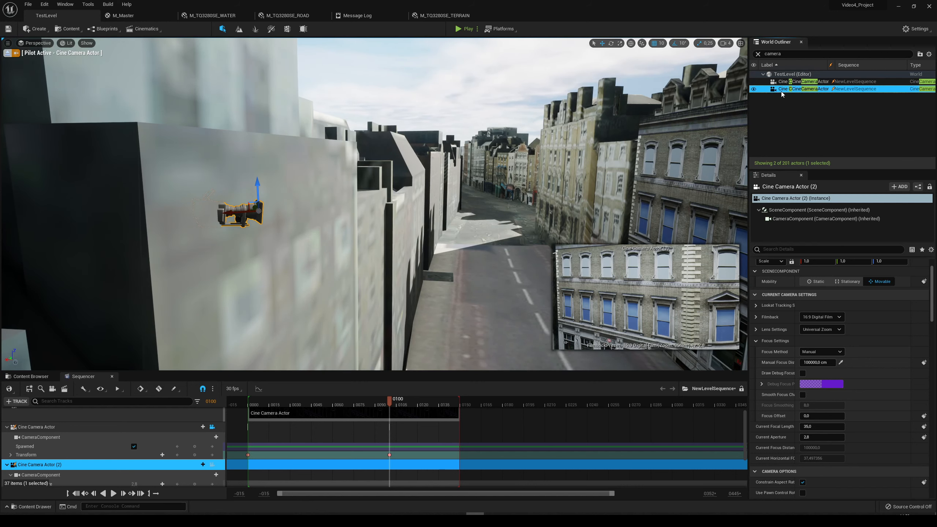
{"action": "key", "text": "Delete"}
{"action": "scroll", "coordinate": [79, 466], "scroll_direction": "down", "scroll_amount": 2}
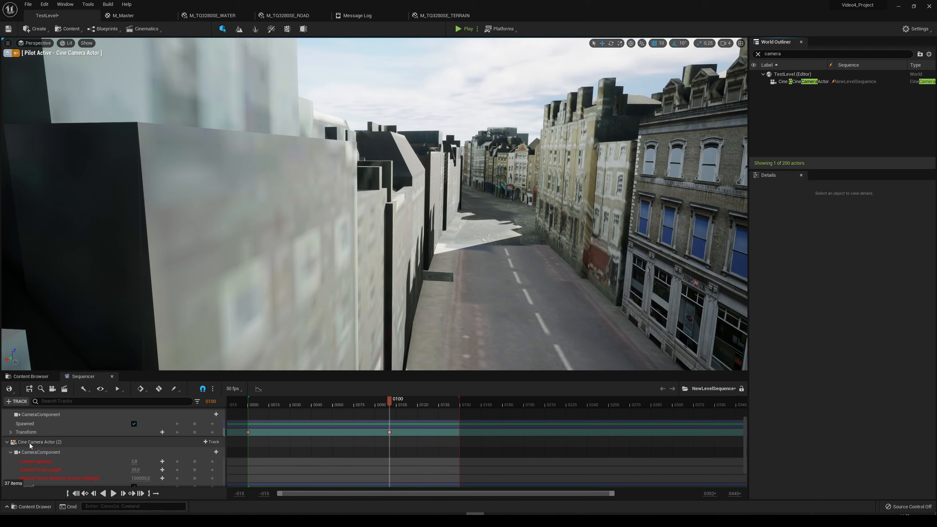
{"action": "left_click", "coordinate": [37, 445]}
{"action": "key", "text": "Delete"}
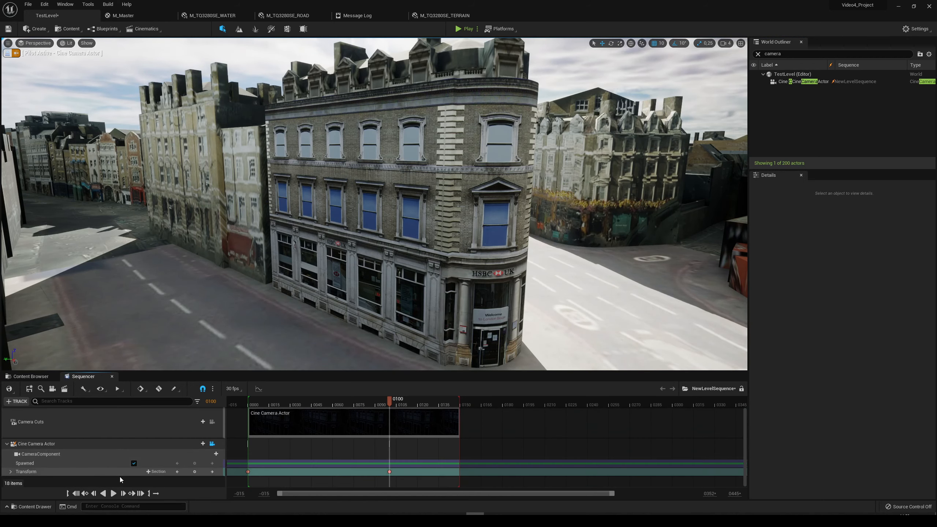
Play back the camera move and shift the camera's second transform key to frame 150
{"action": "left_click_drag", "start_coordinate": [389, 400], "coordinate": [251, 409]}
{"action": "key", "text": "space"}
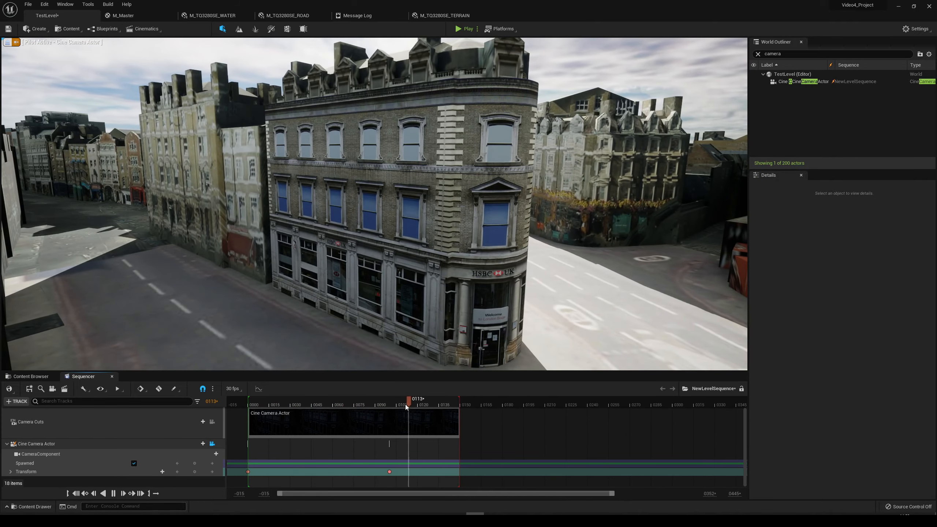
{"action": "left_click_drag", "start_coordinate": [406, 404], "coordinate": [331, 405]}
{"action": "left_click_drag", "start_coordinate": [379, 478], "coordinate": [460, 471]}
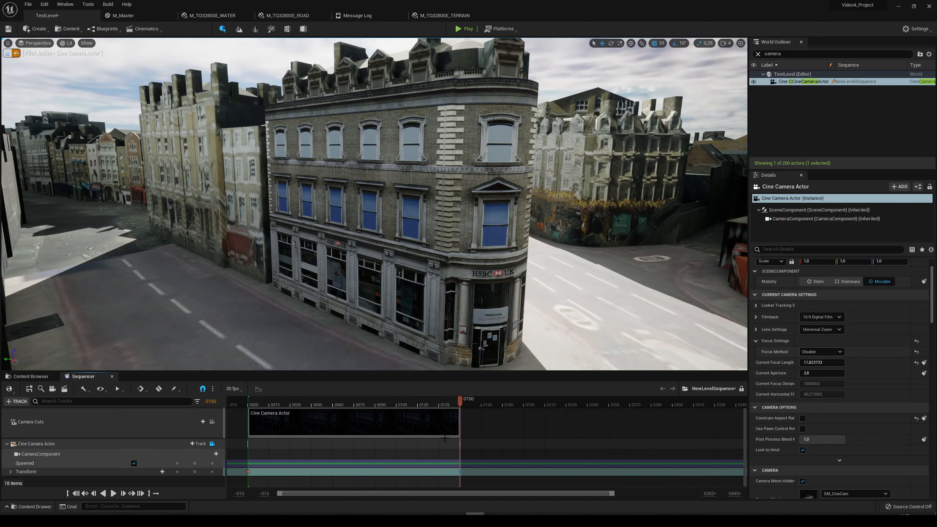
Reframe the piloted camera on the Borough Market facades at frame 60 and key its transform there
{"action": "left_click_drag", "start_coordinate": [461, 404], "coordinate": [333, 405]}
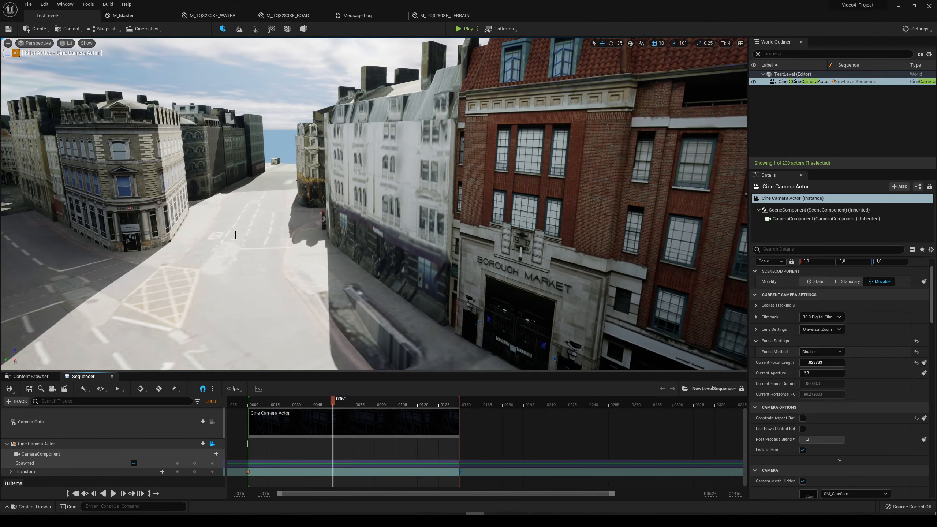
{"action": "right_click_drag", "start_coordinate": [235, 235], "coordinate": [306, 230]}
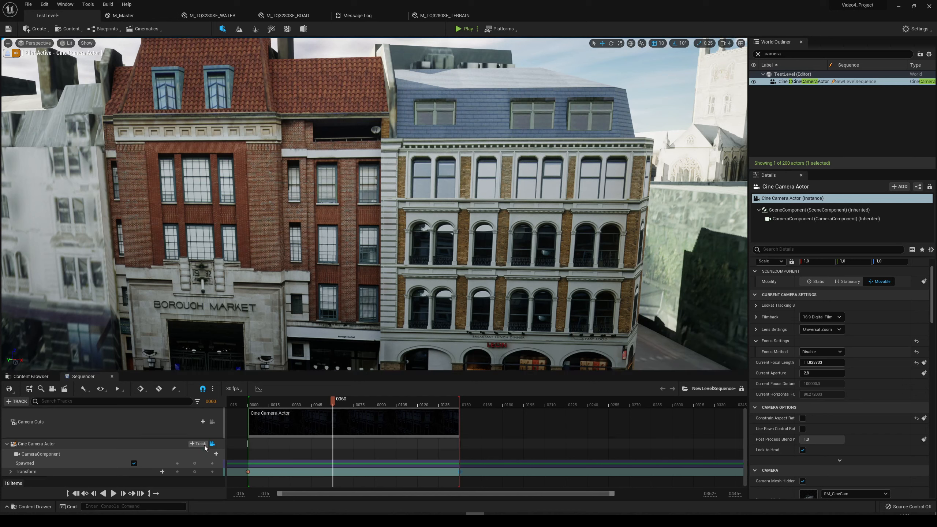
{"action": "left_click", "coordinate": [195, 472]}
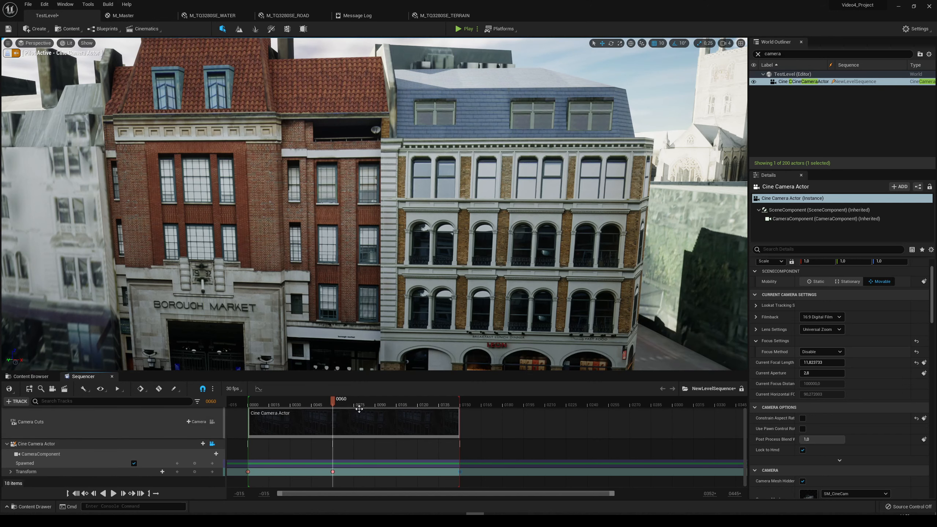
Play the sequence from frame 0 to review the camera path and return the playhead to the start
{"action": "left_click_drag", "start_coordinate": [331, 402], "coordinate": [246, 411]}
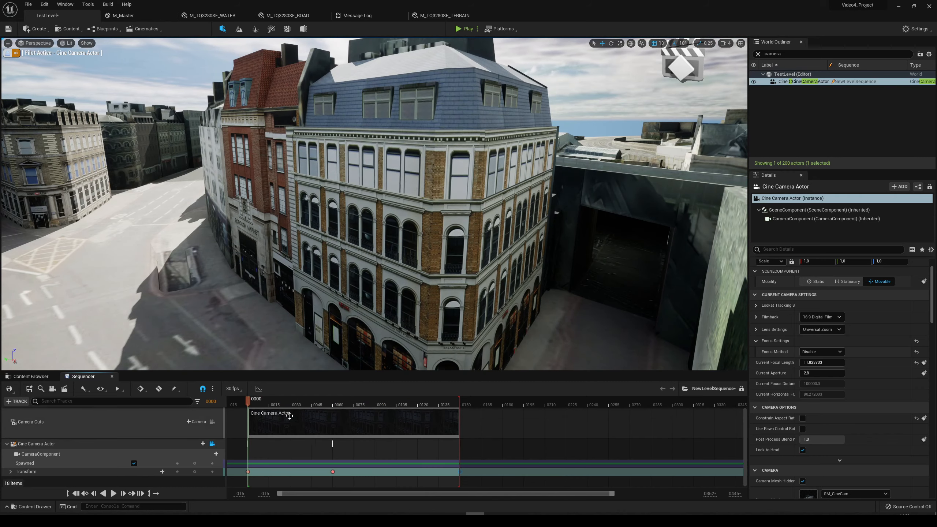
{"action": "mouse_move", "coordinate": [249, 403]}
{"action": "left_mouse_down"}
{"action": "mouse_move", "coordinate": [463, 403]}
{"action": "mouse_move", "coordinate": [248, 407]}
{"action": "left_mouse_up"}
{"action": "key", "text": "space"}
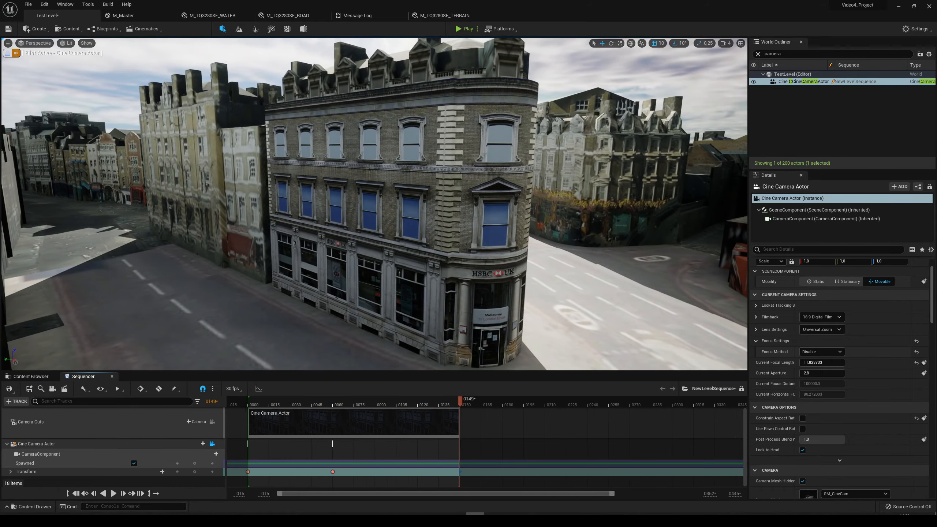
{"action": "left_click_drag", "start_coordinate": [461, 403], "coordinate": [249, 420]}
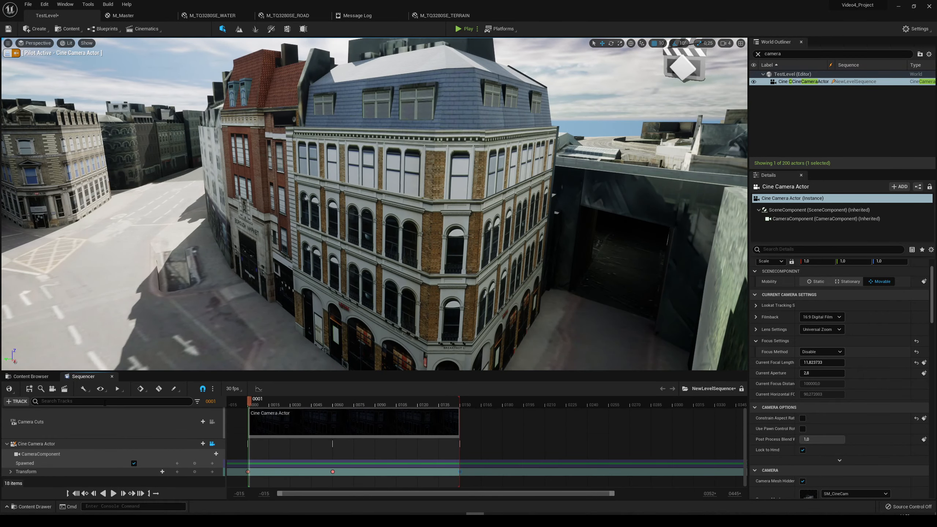
Save all modified assets of the project, including the level and the sequence
{"action": "left_click", "coordinate": [25, 379]}
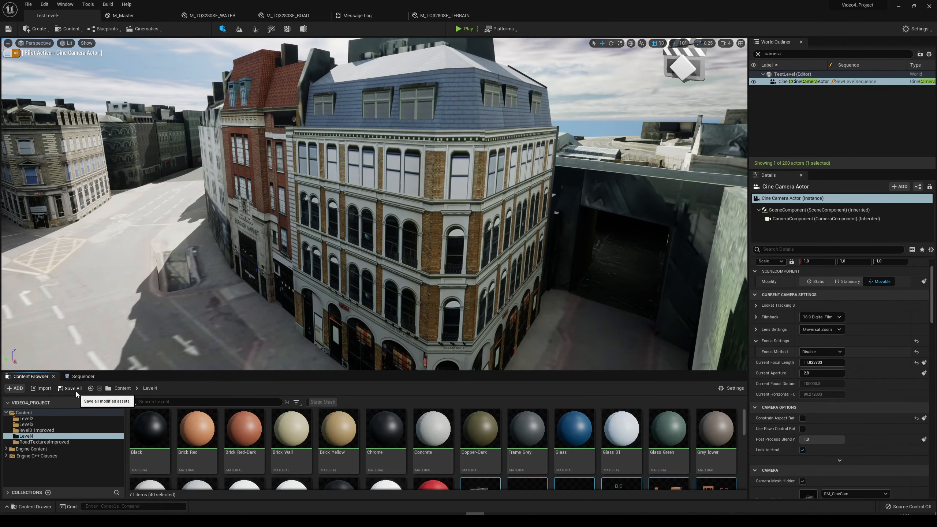
{"action": "left_click", "coordinate": [76, 390]}
{"action": "left_click", "coordinate": [513, 341]}
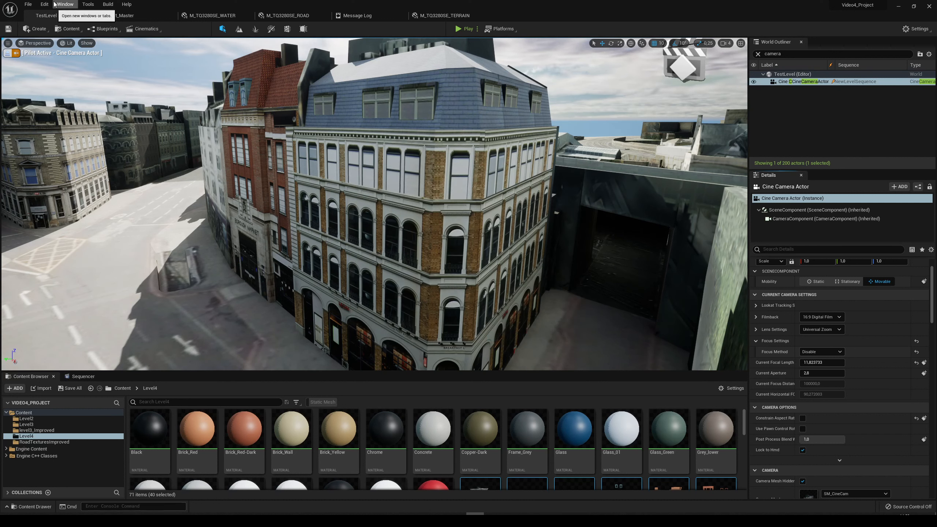
Open the sequence's movie render settings, choose Video Sequence (avi) as image output format, and enable a custom frame rate of 24 fps (film)
{"action": "left_click", "coordinate": [84, 380]}
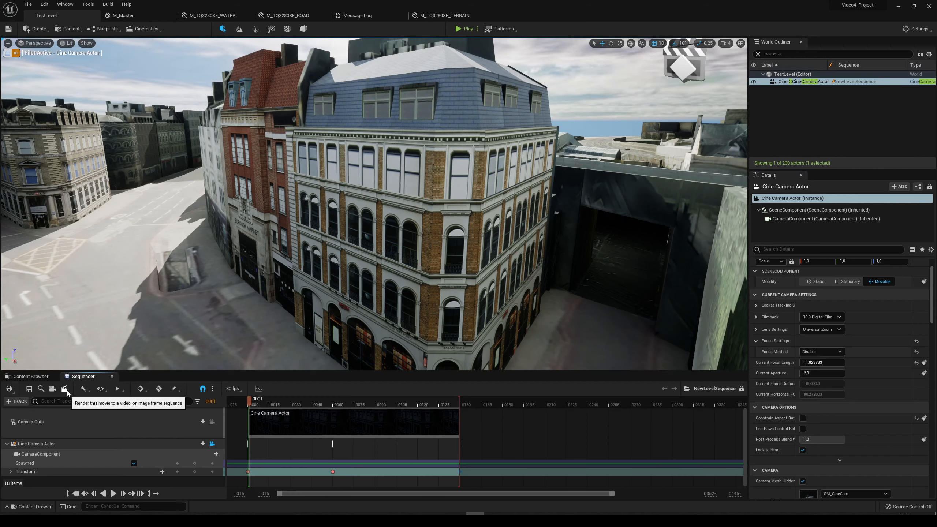
{"action": "left_click", "coordinate": [65, 390]}
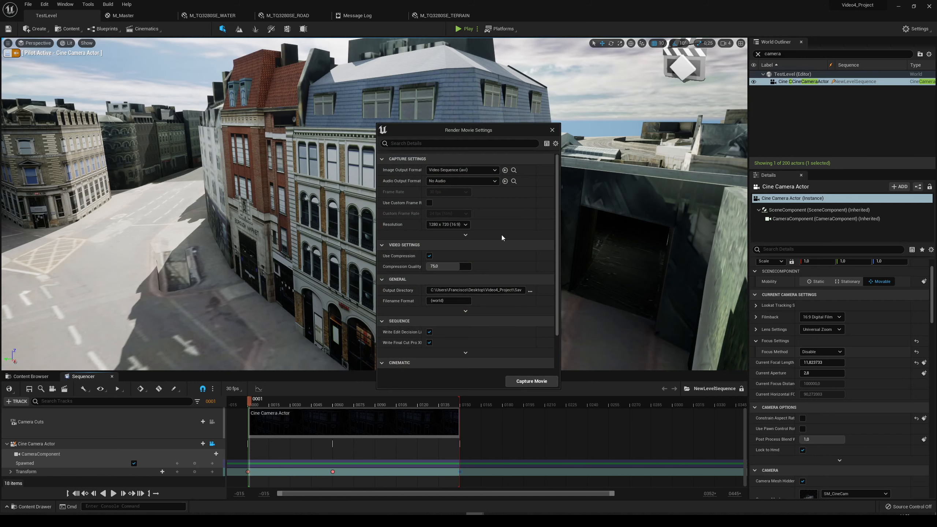
{"action": "left_click", "coordinate": [451, 170]}
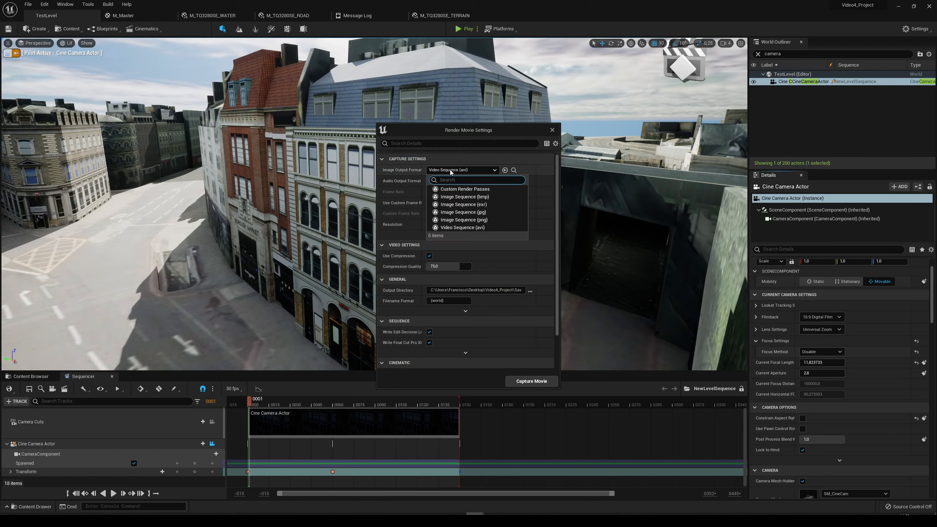
{"action": "left_click", "coordinate": [483, 227]}
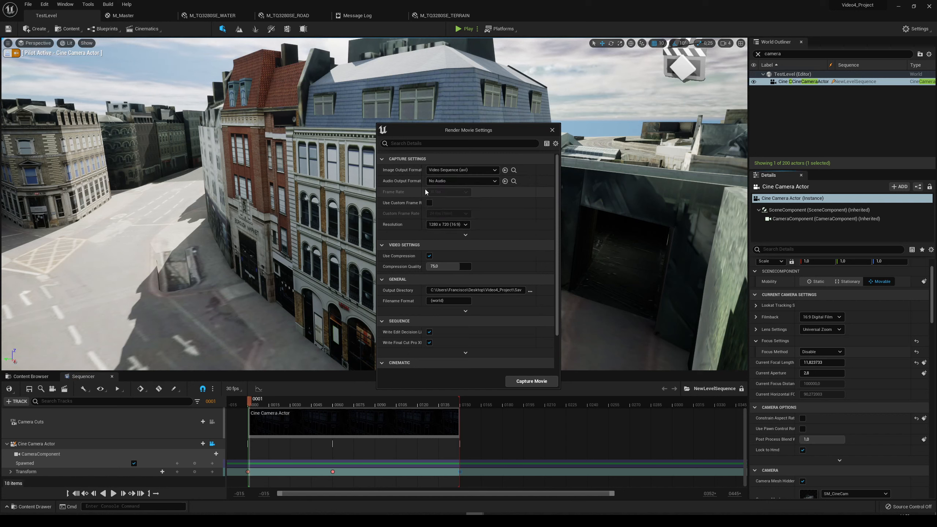
{"action": "left_click_drag", "start_coordinate": [423, 183], "coordinate": [441, 181]}
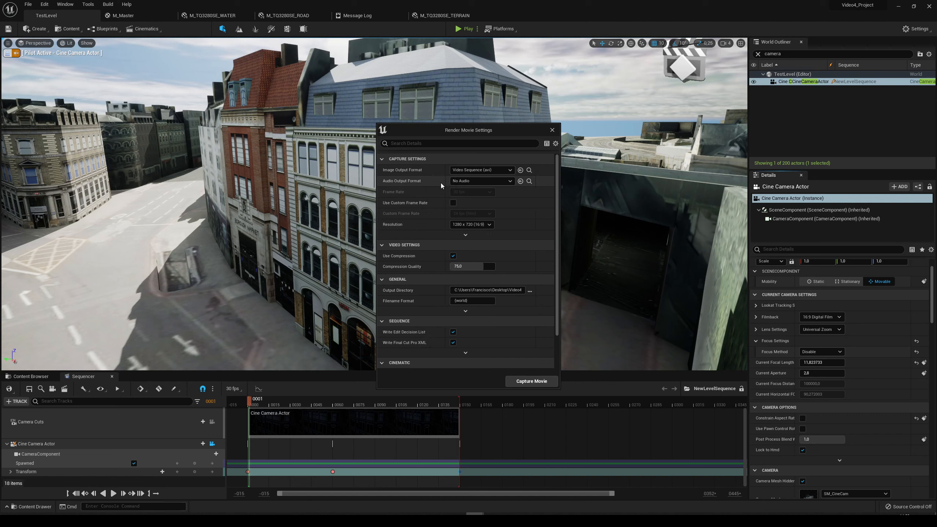
{"action": "left_click", "coordinate": [453, 202]}
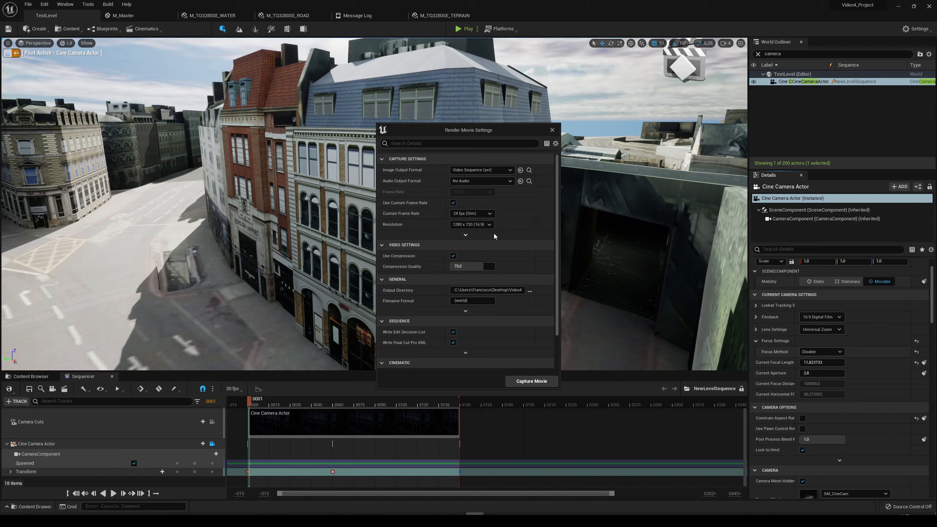
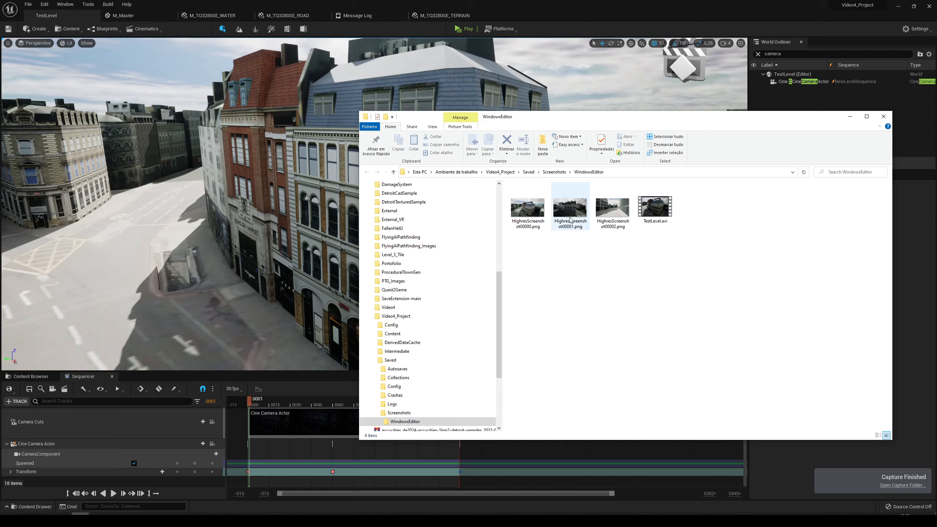
Play the rendered TestLevel.avi from the capture folder to review it, and close the player
{"action": "left_click", "coordinate": [655, 209]}
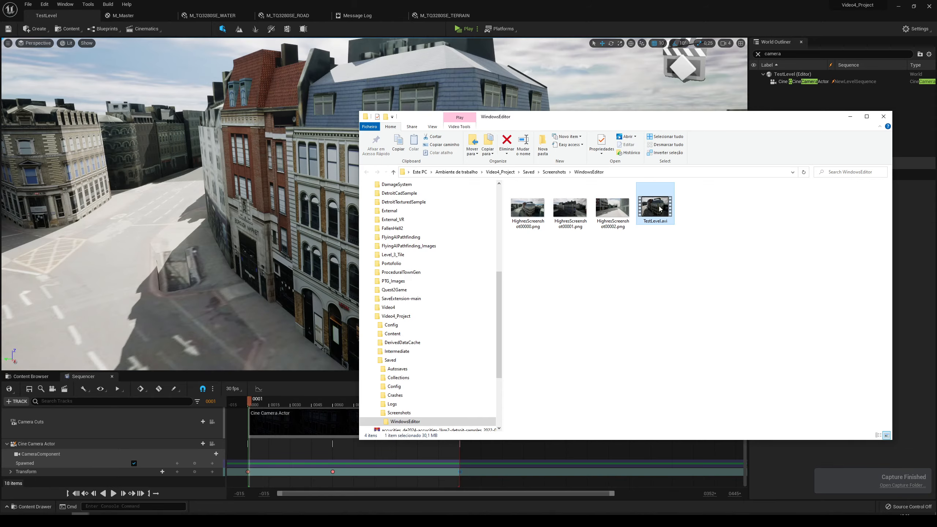
{"action": "double_click", "coordinate": [660, 209]}
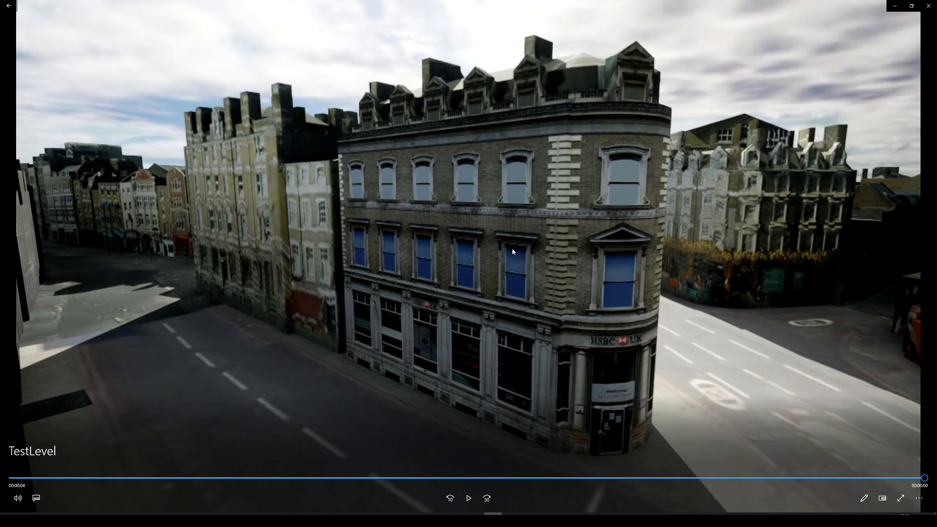
{"action": "double_click", "coordinate": [512, 249]}
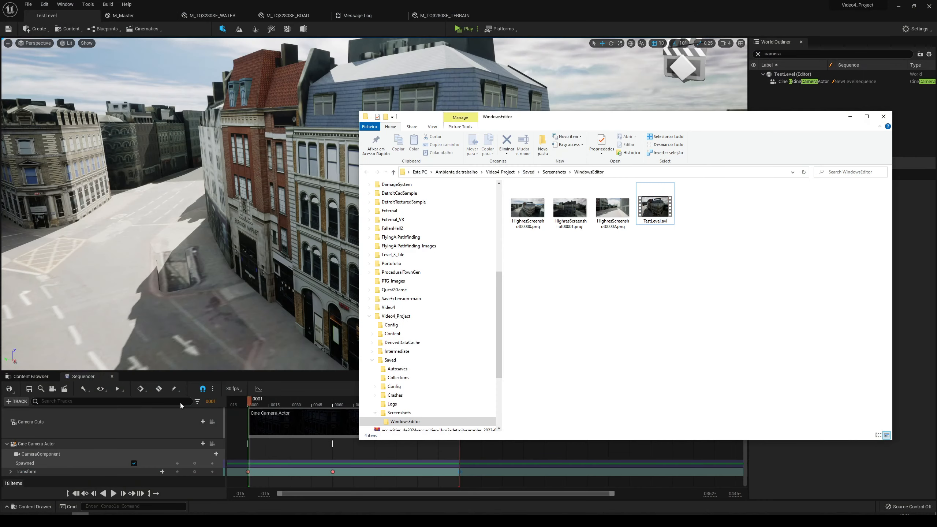
Set the movie render resolution to 3840 x 2160 (16:9) and capture the movie again
{"action": "left_click", "coordinate": [64, 388]}
{"action": "left_click", "coordinate": [449, 225]}
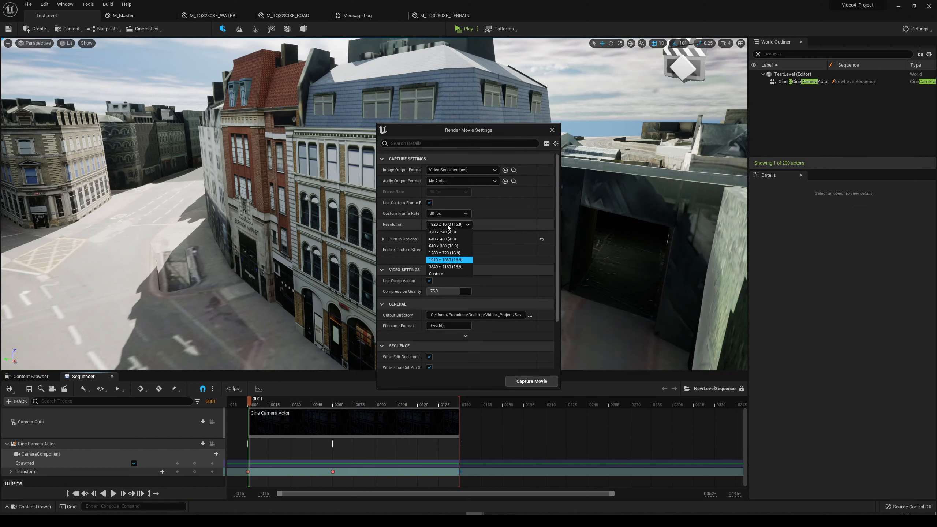
{"action": "left_click", "coordinate": [443, 267]}
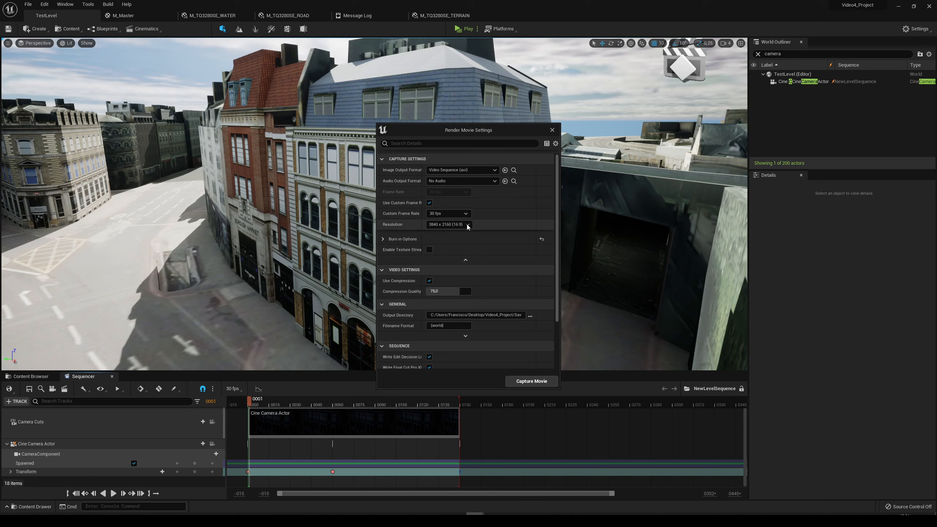
{"action": "left_click", "coordinate": [533, 382]}
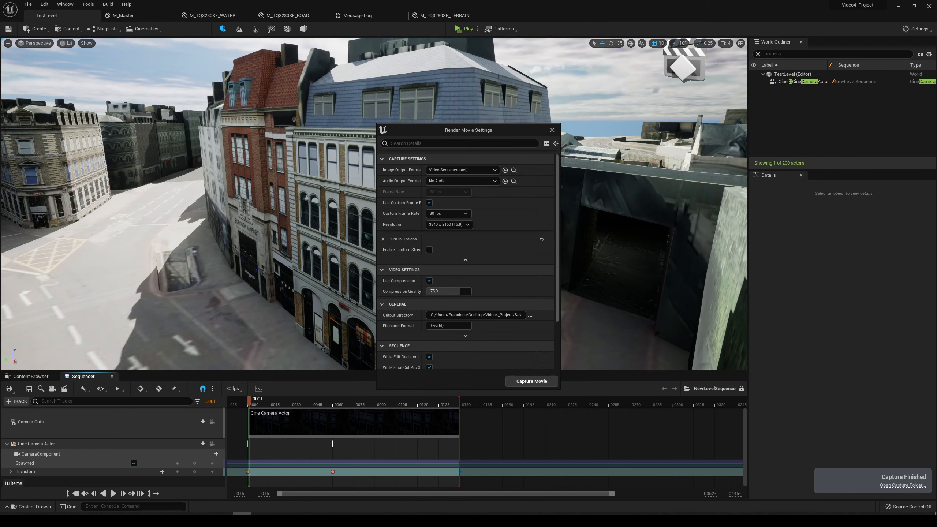
Play the new TestLevel_(2).avi from the capture folder, and close the folder and the render movie settings
{"action": "left_click", "coordinate": [902, 486]}
{"action": "left_click", "coordinate": [695, 231]}
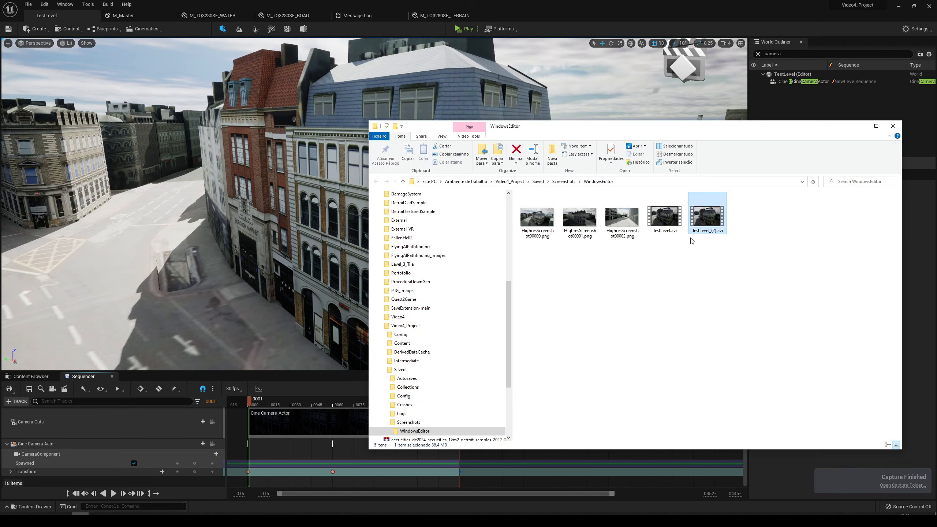
{"action": "double_click", "coordinate": [707, 218]}
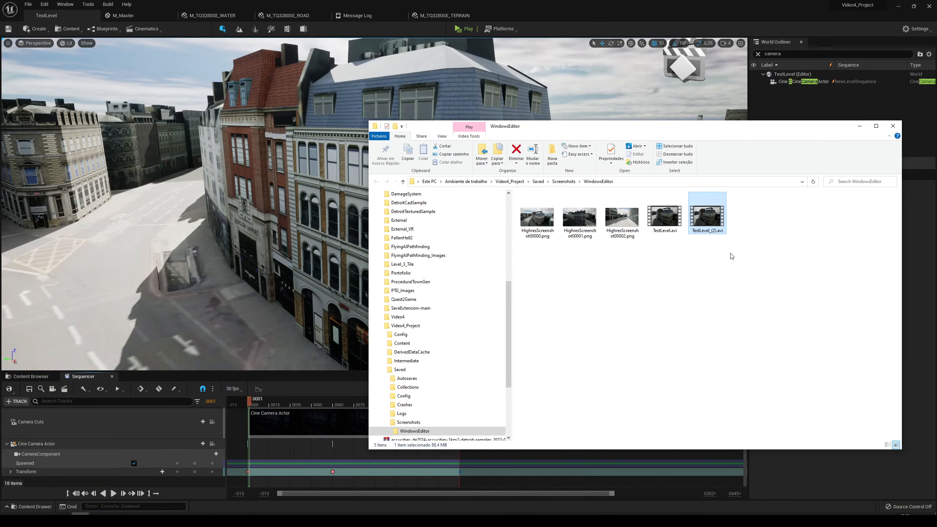
{"action": "left_click", "coordinate": [714, 264]}
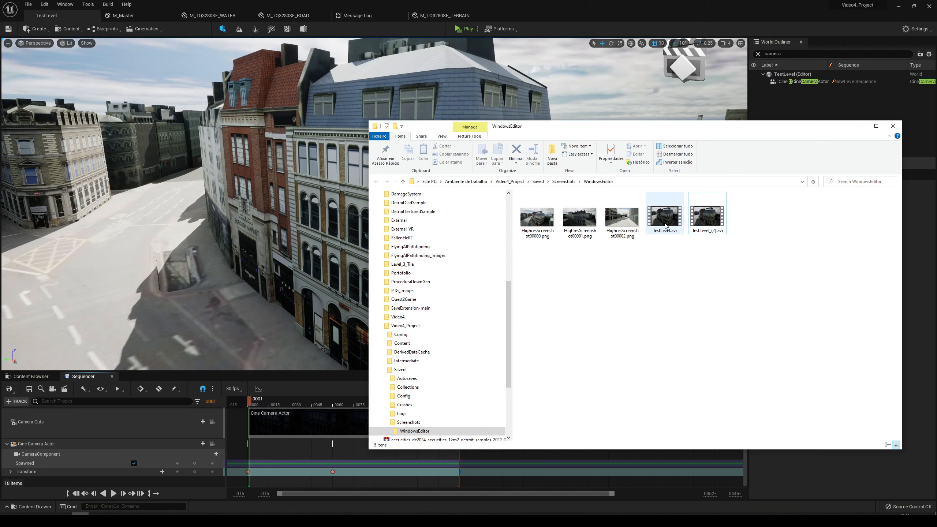
{"action": "left_click", "coordinate": [893, 127]}
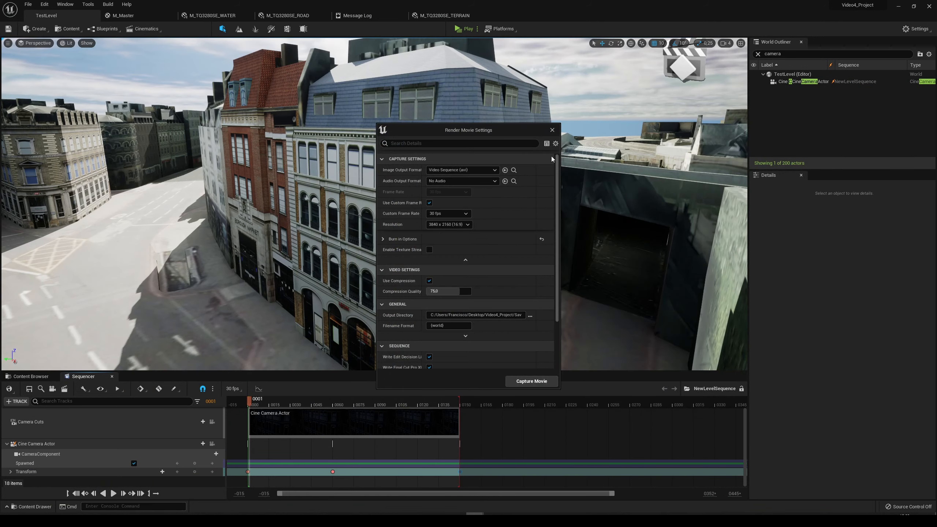
{"action": "left_click", "coordinate": [552, 131]}
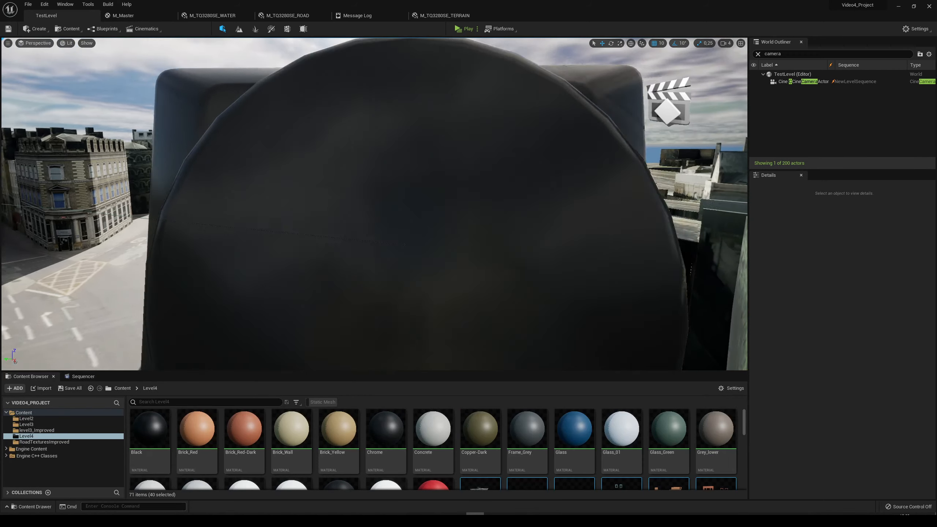
Filter the Level4 content folder to static meshes and select all of them
{"action": "right_click_drag", "start_coordinate": [375, 204], "coordinate": [332, 205]}
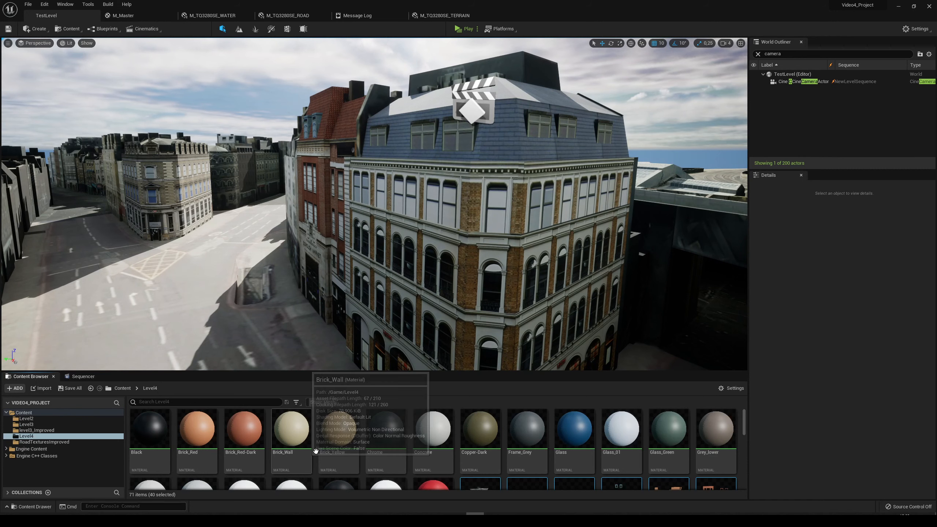
{"action": "left_click_drag", "start_coordinate": [467, 371], "coordinate": [474, 272]}
{"action": "right_click_drag", "start_coordinate": [476, 192], "coordinate": [483, 232]}
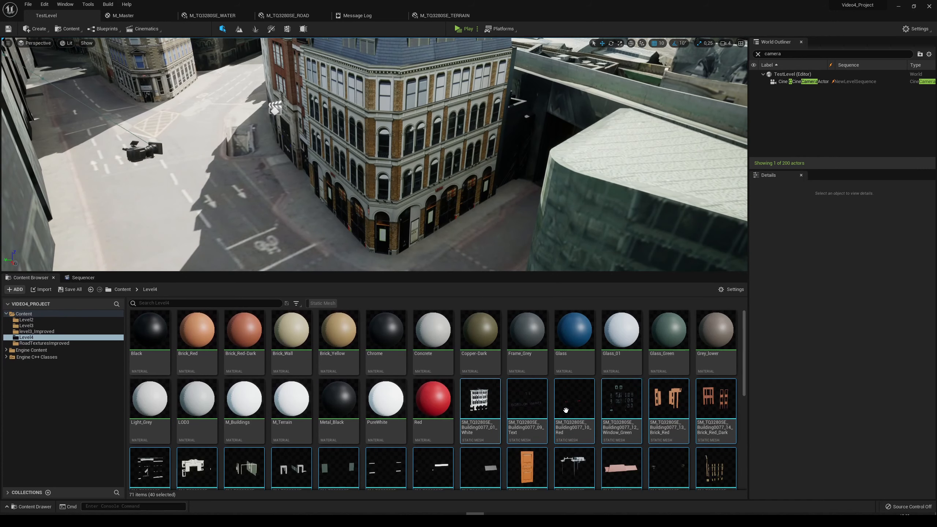
{"action": "scroll", "coordinate": [682, 417], "scroll_direction": "down", "scroll_amount": 5}
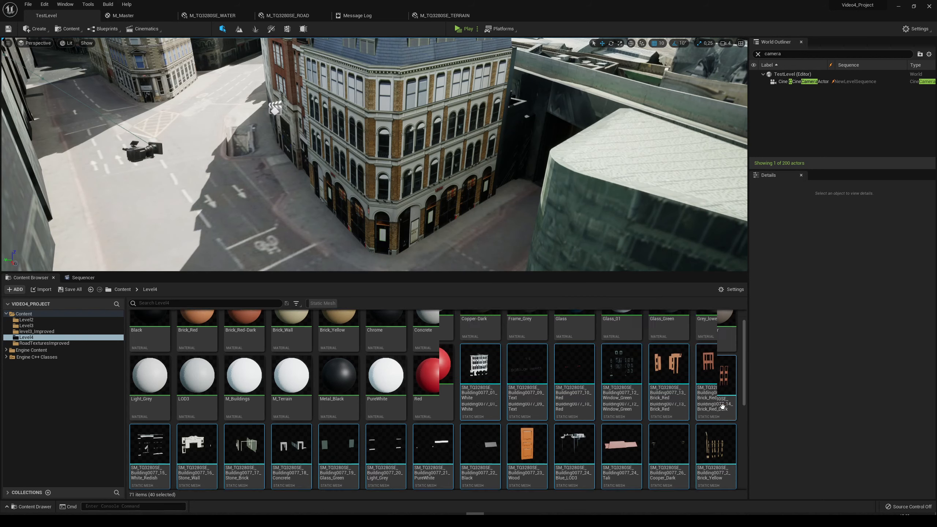
{"action": "scroll", "coordinate": [716, 409], "scroll_direction": "up", "scroll_amount": 4}
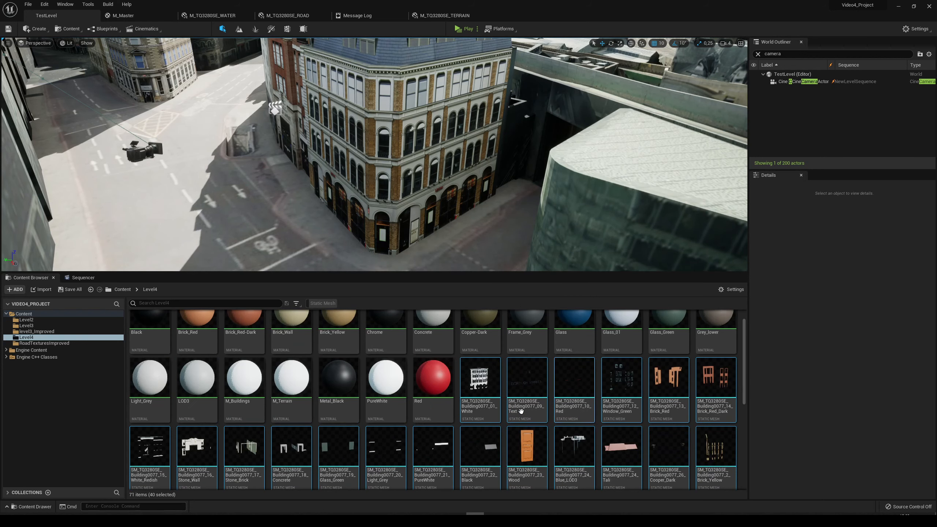
{"action": "left_click", "coordinate": [480, 384]}
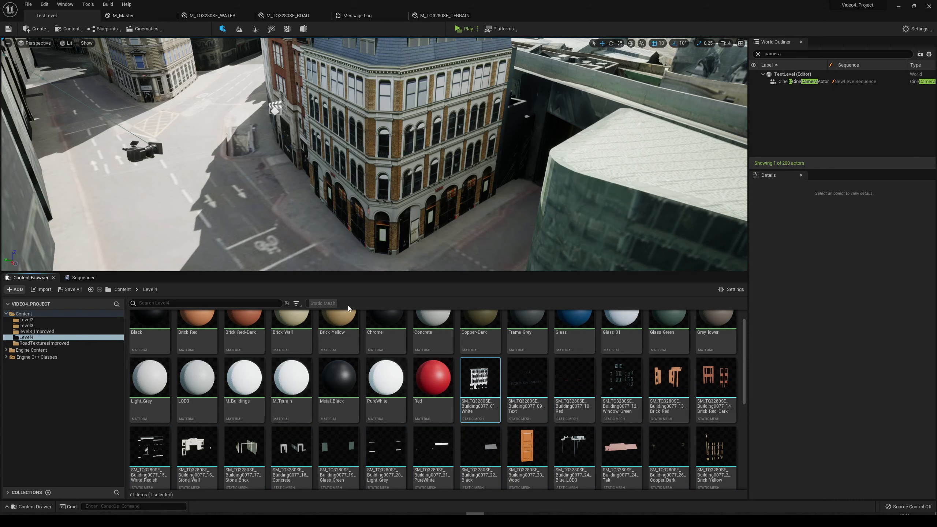
{"action": "left_click", "coordinate": [318, 303]}
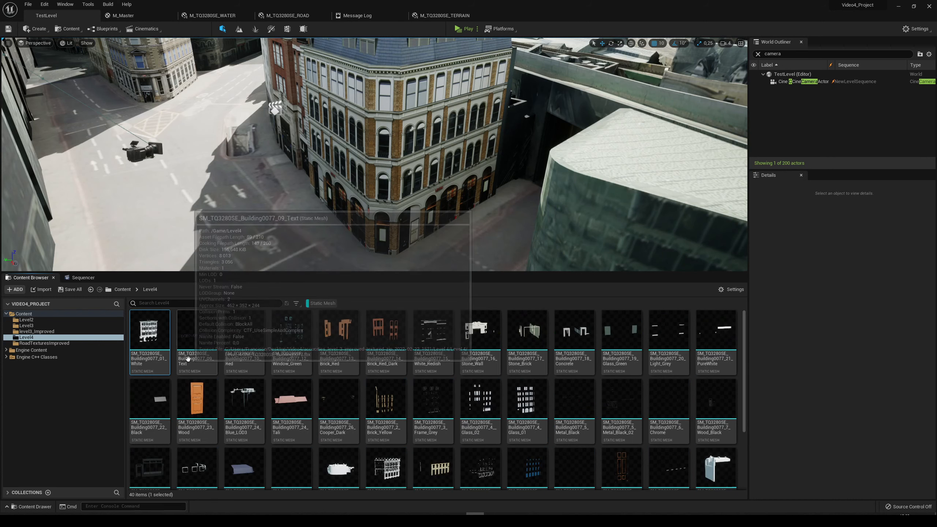
{"action": "scroll", "coordinate": [509, 426], "scroll_direction": "down", "scroll_amount": 2}
{"action": "left_click", "coordinate": [164, 453], "text": "shift"}
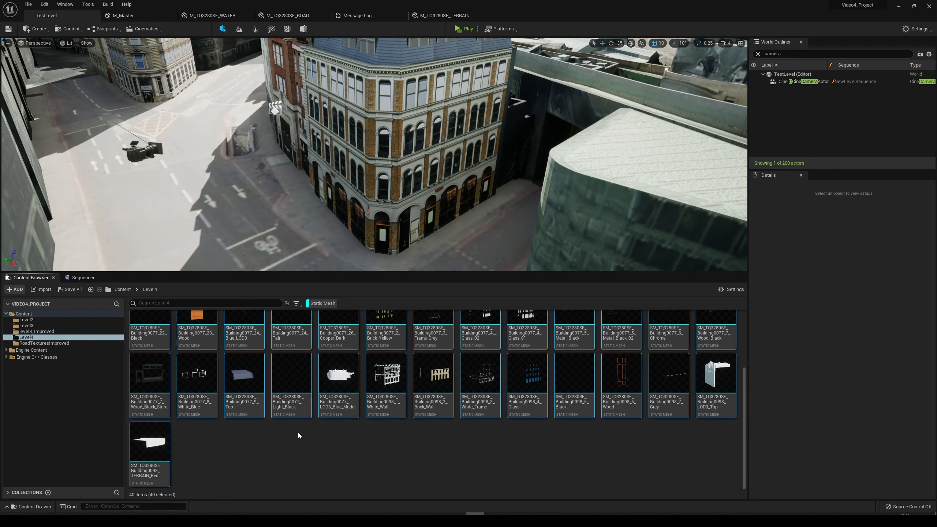
Place all selected Level4 static meshes in the level and reset their location to 0, 0, 0
{"action": "scroll", "coordinate": [399, 423], "scroll_direction": "up", "scroll_amount": 3}
{"action": "right_click_drag", "start_coordinate": [531, 124], "coordinate": [695, 111]}
{"action": "left_click", "coordinate": [726, 43]}
{"action": "key", "text": "s"}
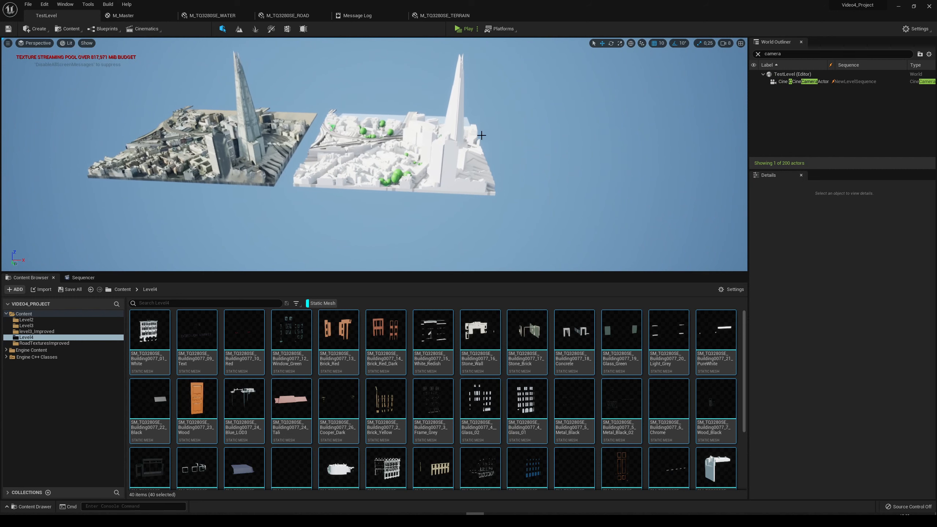
{"action": "left_click_drag", "start_coordinate": [329, 354], "coordinate": [378, 226]}
{"action": "right_click_drag", "start_coordinate": [434, 233], "coordinate": [424, 228]}
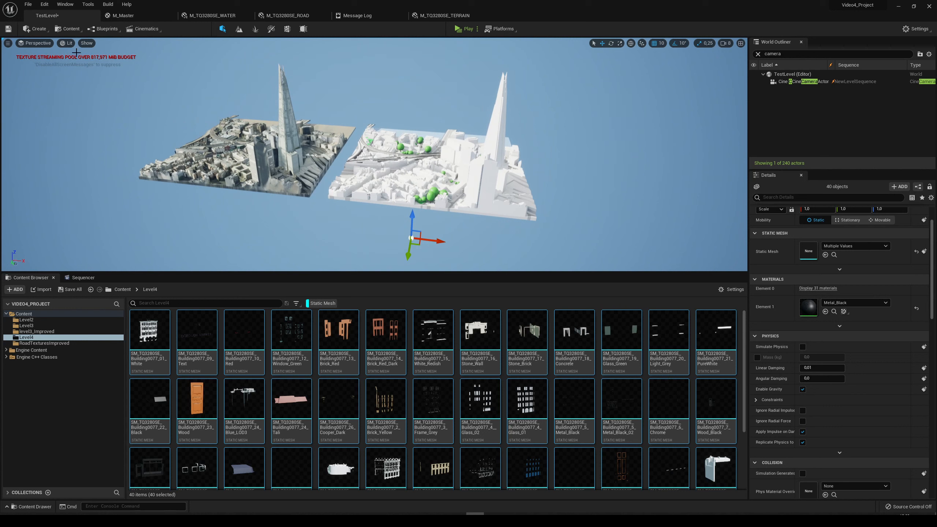
{"action": "right_click_drag", "start_coordinate": [285, 194], "coordinate": [312, 201]}
{"action": "scroll", "coordinate": [826, 407], "scroll_direction": "up", "scroll_amount": 2}
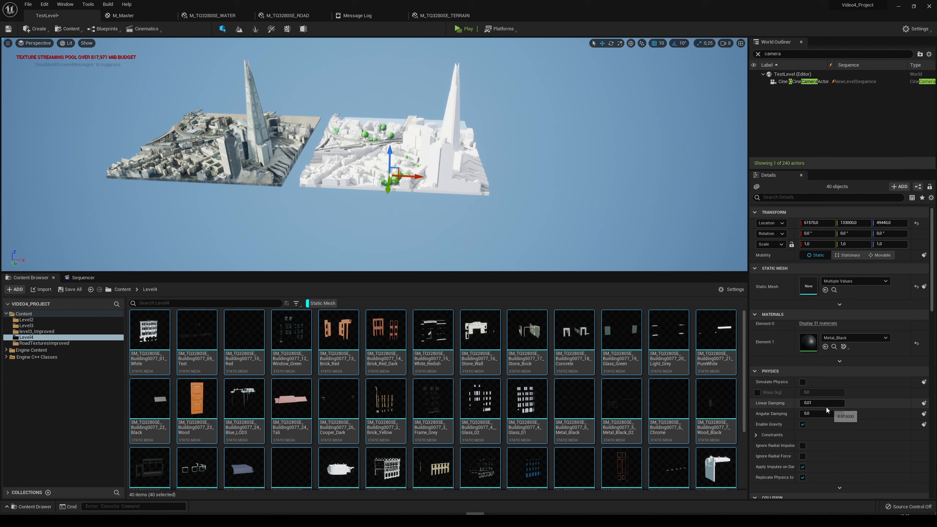
{"action": "left_click", "coordinate": [916, 223]}
{"action": "right_click_drag", "start_coordinate": [591, 207], "coordinate": [546, 236]}
{"action": "right_click_drag", "start_coordinate": [369, 248], "coordinate": [381, 263]}
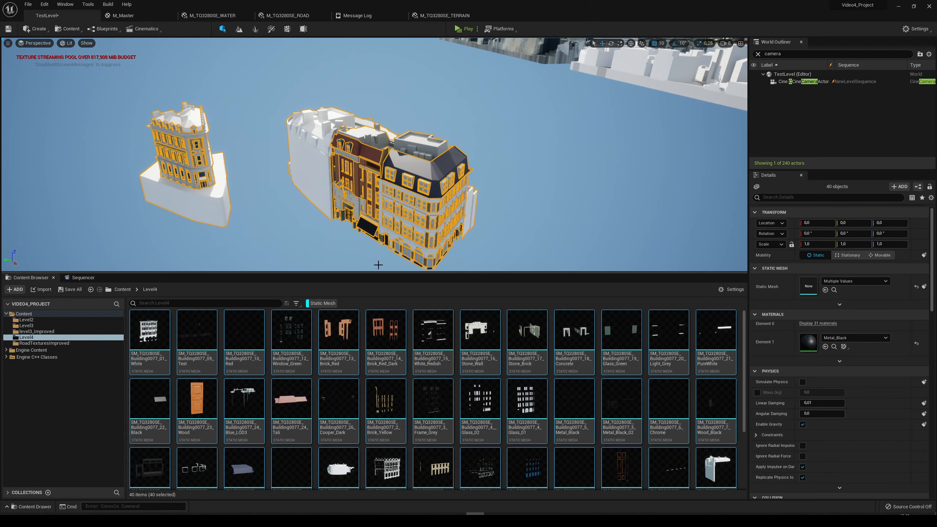
Copy the location of the textured building mesh SM_TQ3280SE_T_TQ3280SE_Building0043 in the textured city tile
{"action": "left_click_drag", "start_coordinate": [364, 272], "coordinate": [365, 386]}
{"action": "right_click_drag", "start_coordinate": [384, 280], "coordinate": [170, 270]}
{"action": "right_click_drag", "start_coordinate": [236, 292], "coordinate": [241, 215]}
{"action": "left_click", "coordinate": [235, 214]}
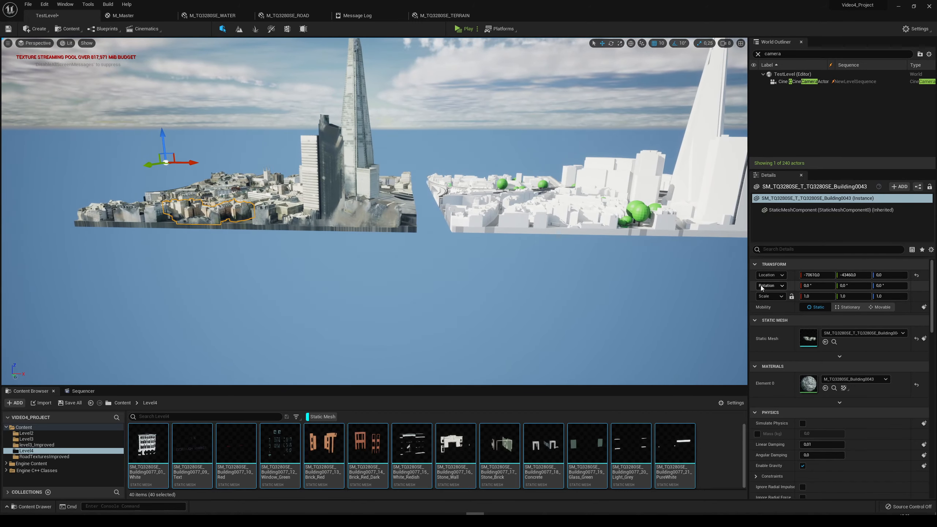
{"action": "right_click", "coordinate": [767, 277]}
{"action": "left_click", "coordinate": [781, 285]}
Identify the white Level 4 building block and filter the level's actors by sm_tq3280se_building0077
{"action": "right_click_drag", "start_coordinate": [664, 259], "coordinate": [540, 320]}
{"action": "left_click", "coordinate": [515, 283]}
{"action": "right_click_drag", "start_coordinate": [515, 283], "coordinate": [588, 178]}
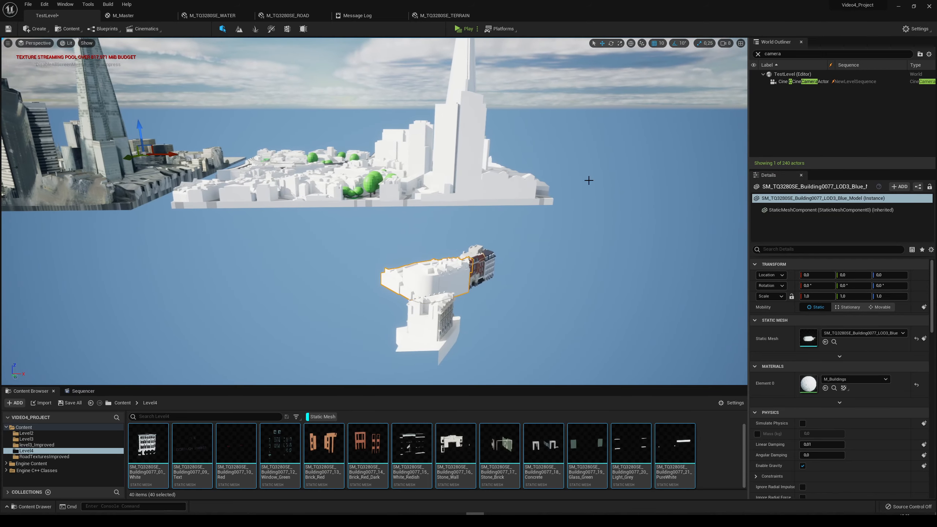
{"action": "left_click", "coordinate": [758, 53]}
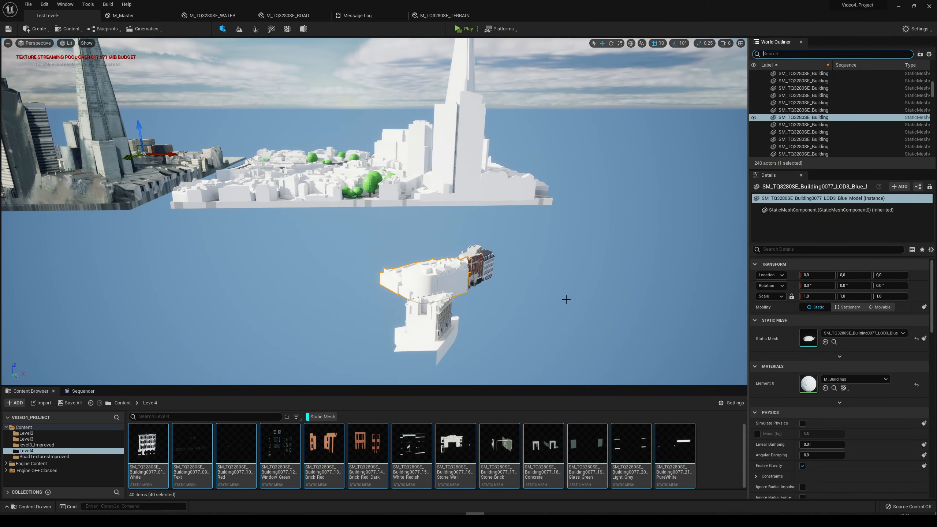
{"action": "key", "text": "d"}
{"action": "mouse_move", "coordinate": [438, 279]}
{"action": "right_mouse_down"}
{"action": "mouse_move", "coordinate": [350, 299]}
{"action": "mouse_move", "coordinate": [432, 279]}
{"action": "right_mouse_up"}
{"action": "left_click", "coordinate": [782, 53]}
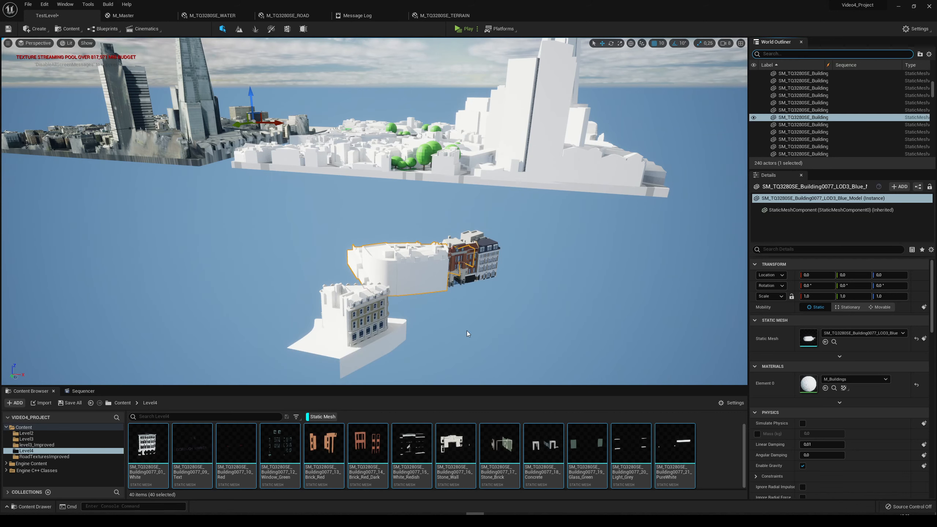
{"action": "type", "text": "s"}
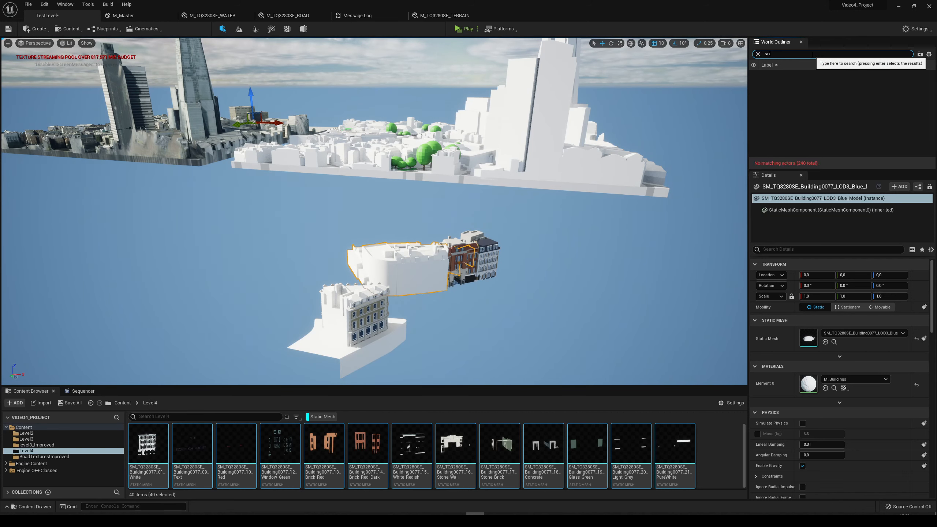
{"action": "type", "text": "m_tq3280se_building"}
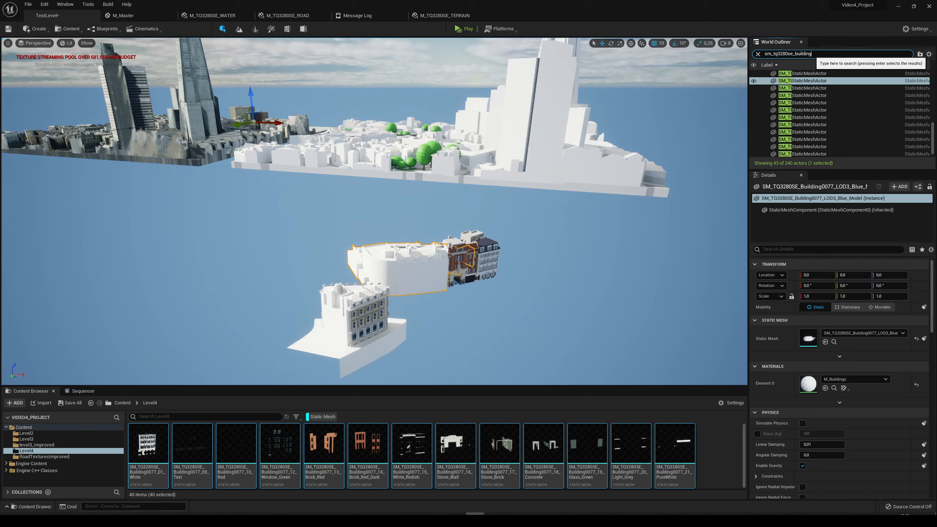
{"action": "type", "text": "077"}
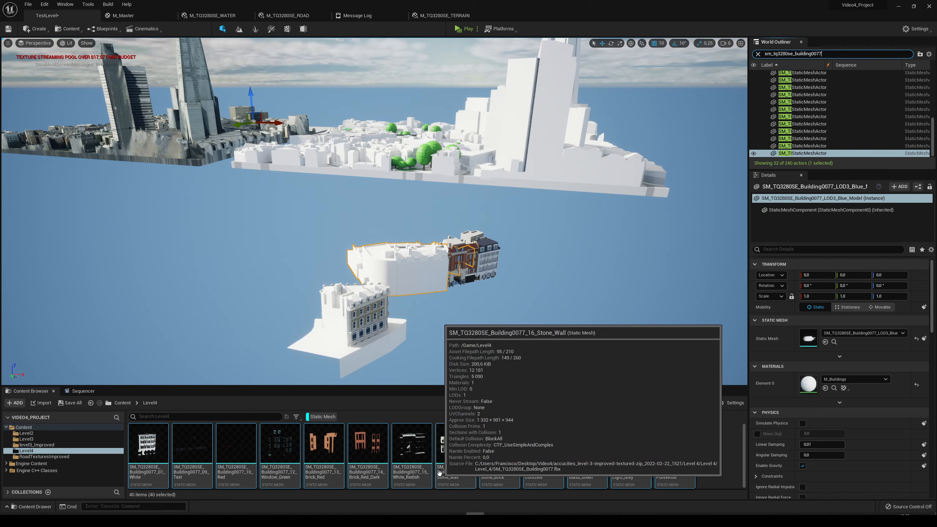
Select all filtered Building0077 actors and paste the copied location -70610, -43460, 0 onto them
{"action": "scroll", "coordinate": [851, 113], "scroll_direction": "up", "scroll_amount": 1}
{"action": "scroll", "coordinate": [852, 113], "scroll_direction": "down", "scroll_amount": 1}
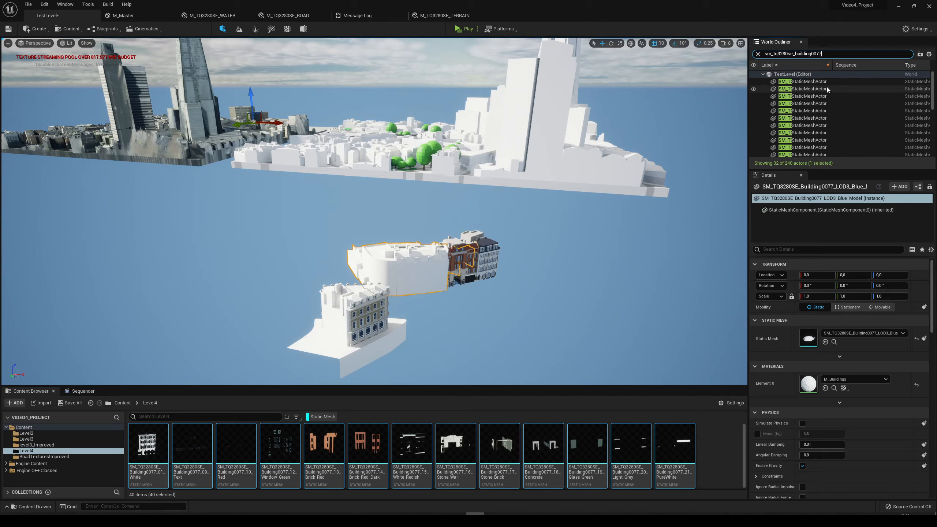
{"action": "left_click", "coordinate": [826, 81]}
{"action": "scroll", "coordinate": [819, 113], "scroll_direction": "down", "scroll_amount": 3}
{"action": "left_click", "coordinate": [799, 151], "text": "shift"}
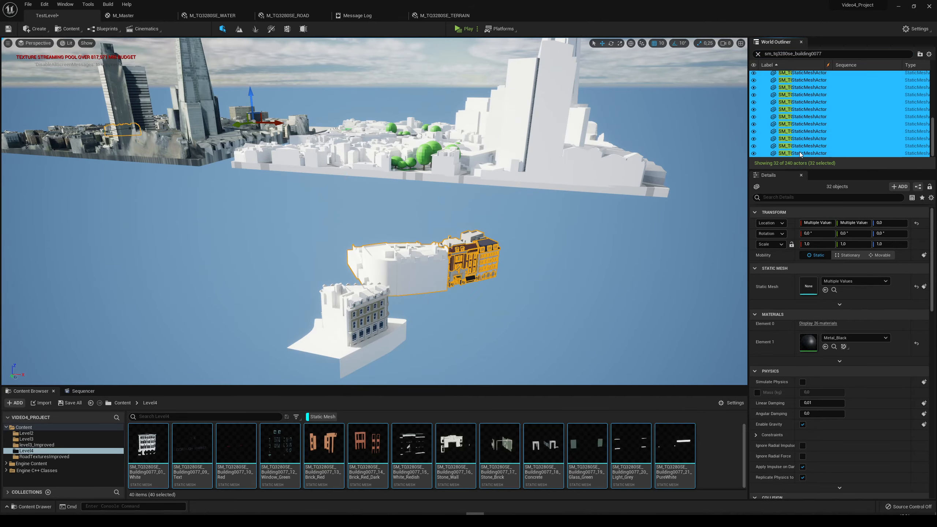
{"action": "key", "text": "f"}
{"action": "right_click_drag", "start_coordinate": [468, 223], "coordinate": [470, 222]}
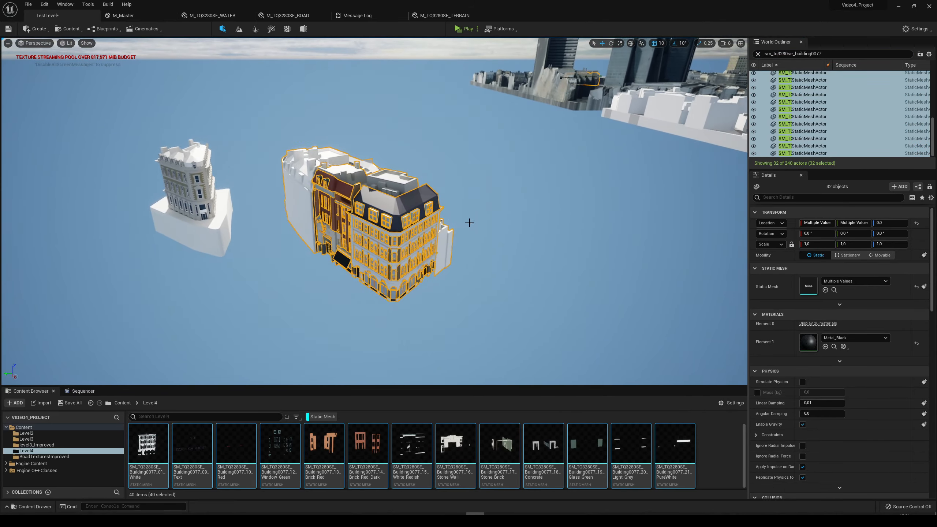
{"action": "right_click", "coordinate": [766, 223]}
{"action": "left_click", "coordinate": [784, 240]}
{"action": "right_click_drag", "start_coordinate": [605, 221], "coordinate": [649, 185]}
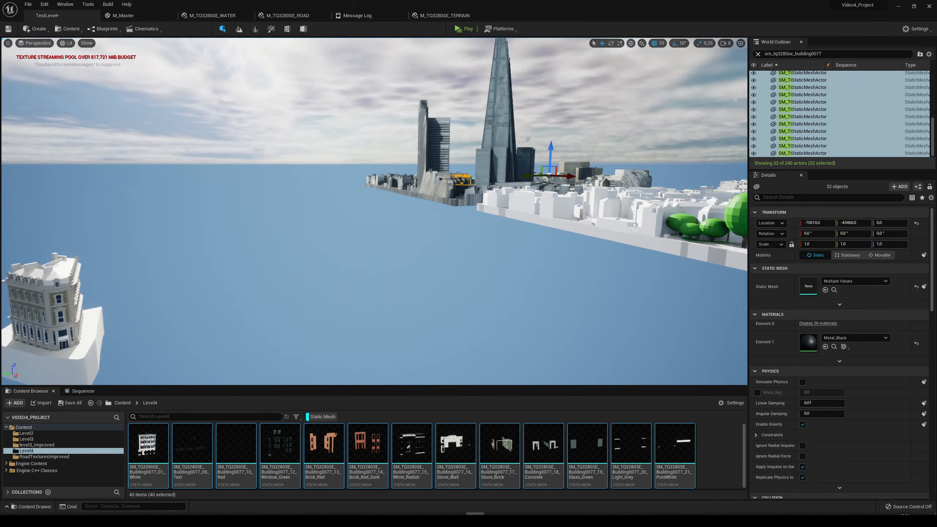
{"action": "key", "text": "f"}
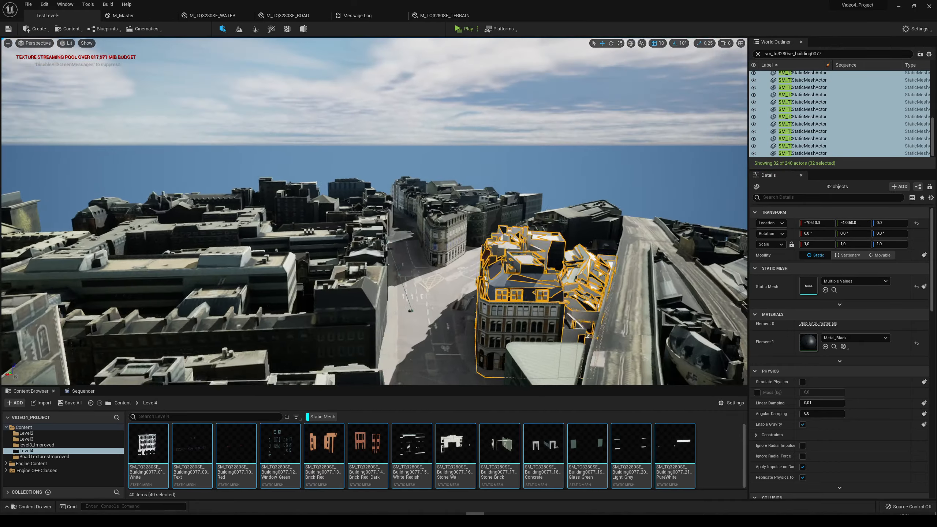
Select the old SM_TQ3280SE_Building0077_Improved_ZERO mesh in the city and lower it to -6970 in Z
{"action": "right_click_drag", "start_coordinate": [374, 211], "coordinate": [454, 269]}
{"action": "left_click", "coordinate": [369, 258]}
{"action": "right_click_drag", "start_coordinate": [369, 257], "coordinate": [457, 236]}
{"action": "key", "text": "s"}
{"action": "key", "text": "s"}
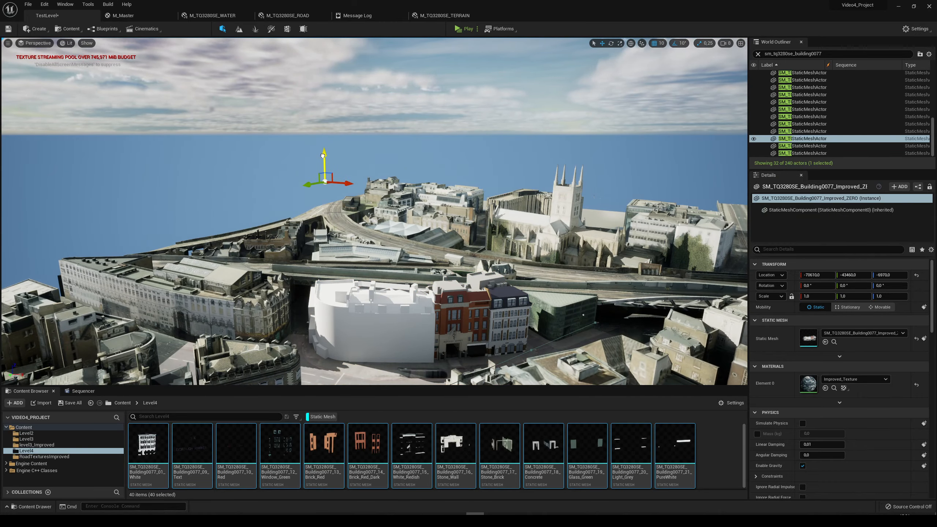
Lower the old SM_TQ3280SE_Building0077_Improved_ZERO mesh farther down in Z, well below the city
{"action": "left_click_drag", "start_coordinate": [322, 161], "coordinate": [322, 163]}
{"action": "right_click_drag", "start_coordinate": [323, 163], "coordinate": [241, 186]}
{"action": "key", "text": "w"}
{"action": "key", "text": "s"}
{"action": "key", "text": "d"}
{"action": "key", "text": "a"}
Identify the remaining detailed Level 4 building outside the city and filter the level's actors by sm_tq3280se_building0098
{"action": "right_click_drag", "start_coordinate": [438, 247], "coordinate": [298, 247]}
{"action": "key", "text": "d"}
{"action": "key", "text": "s"}
{"action": "left_click_drag", "start_coordinate": [477, 258], "coordinate": [477, 258]}
{"action": "key", "text": "a"}
{"action": "right_click_drag", "start_coordinate": [477, 257], "coordinate": [597, 286]}
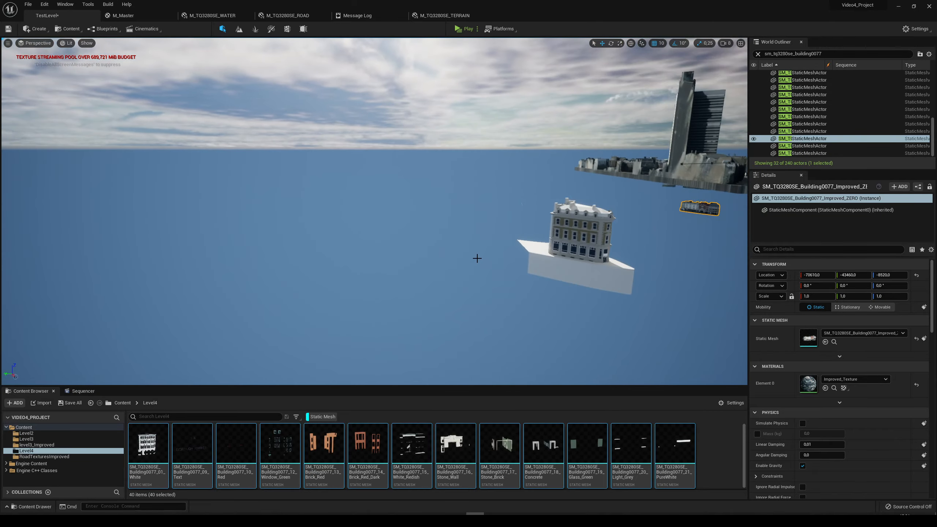
{"action": "left_click", "coordinate": [595, 239]}
{"action": "key", "text": "f"}
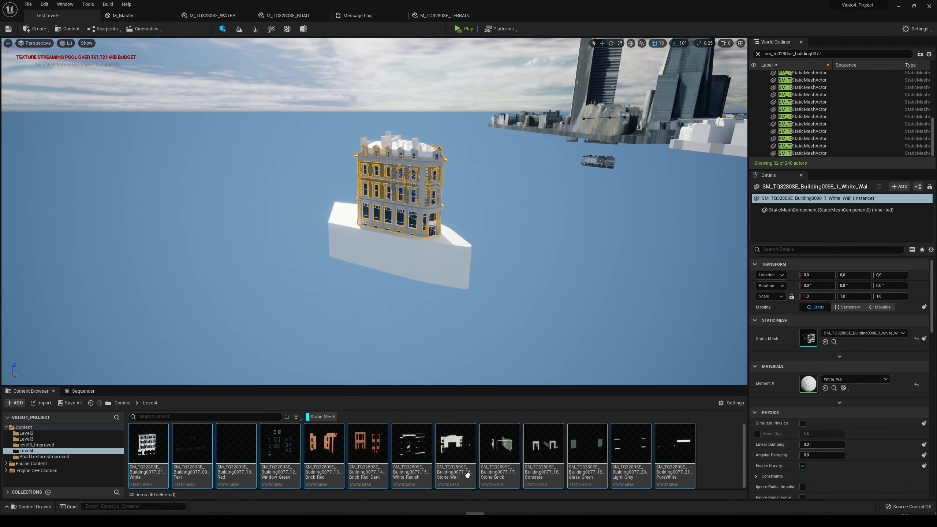
{"action": "scroll", "coordinate": [472, 472], "scroll_direction": "down", "scroll_amount": 2}
{"action": "scroll", "coordinate": [463, 453], "scroll_direction": "down", "scroll_amount": 1}
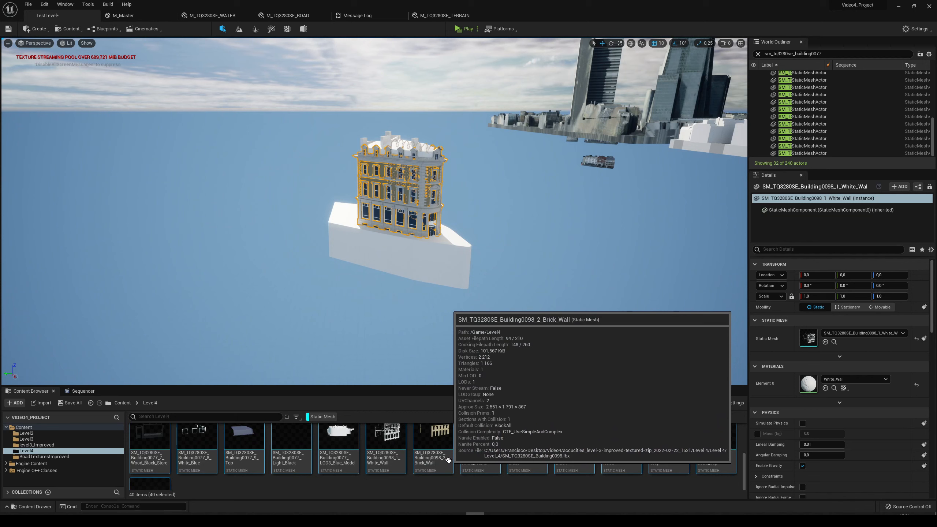
{"action": "scroll", "coordinate": [451, 459], "scroll_direction": "up", "scroll_amount": 1}
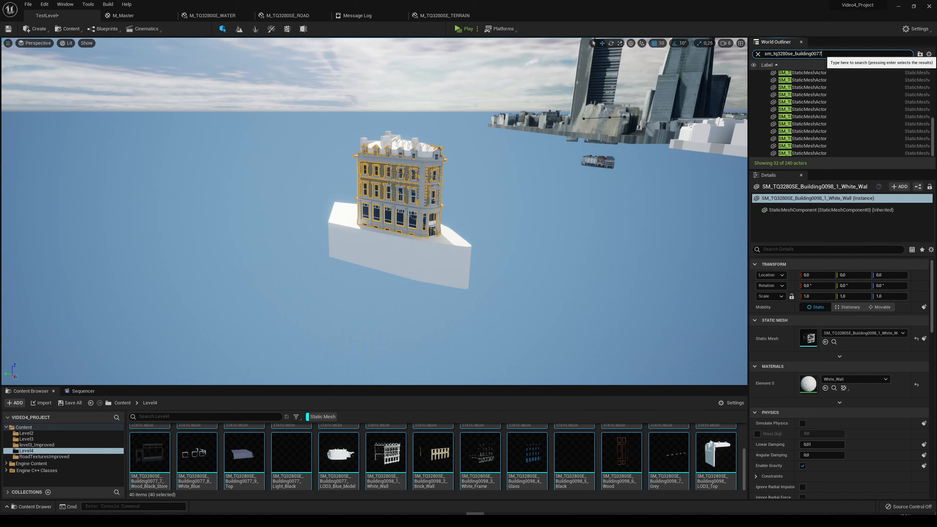
{"action": "key", "text": "BackSpace"}
{"action": "key", "text": "BackSpace"}
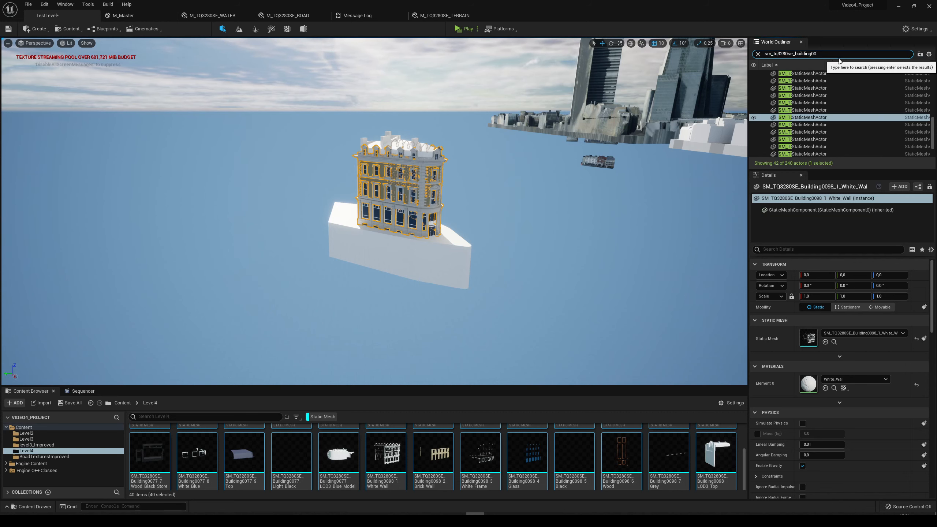
{"action": "type", "text": "98"}
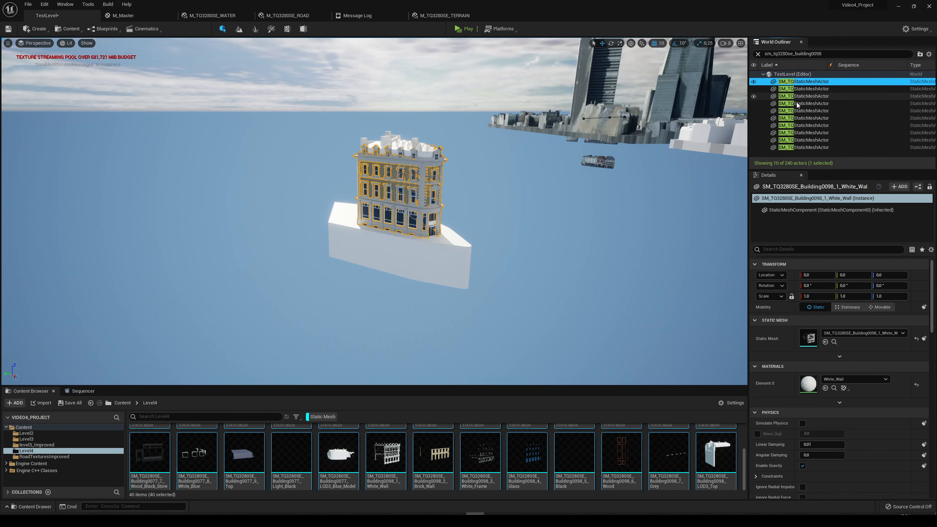
Select all filtered Building0098 actors and paste the copied location -70610, -43460, 0 onto them
{"action": "left_click", "coordinate": [802, 145], "text": "shift"}
{"action": "right_click_drag", "start_coordinate": [474, 192], "coordinate": [495, 203]}
{"action": "right_click", "coordinate": [772, 225]}
{"action": "left_click", "coordinate": [789, 238]}
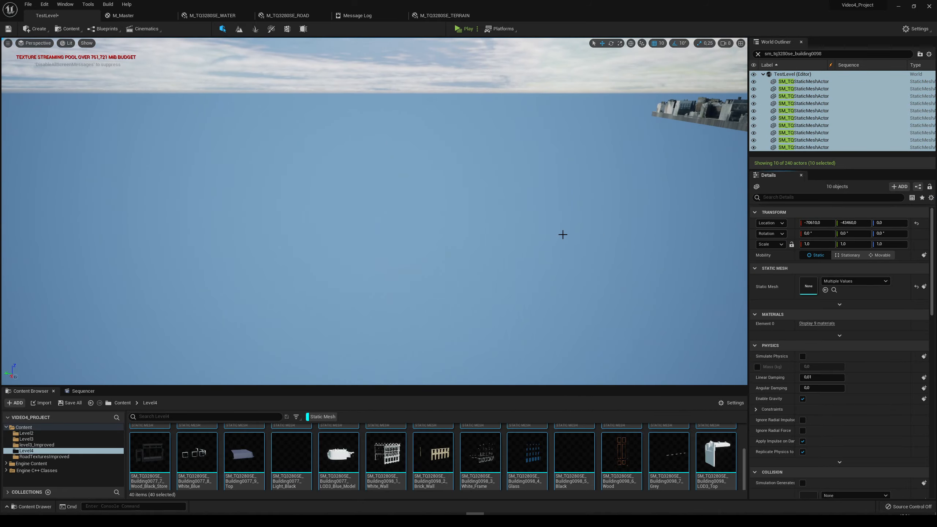
Select the old SM_TQ3280SE_Building0098_Improved_ZERO mesh in the city and lower it to -12100 in Z
{"action": "right_click_drag", "start_coordinate": [562, 234], "coordinate": [623, 246]}
{"action": "key", "text": "w"}
{"action": "key", "text": "w"}
{"action": "right_click_drag", "start_coordinate": [449, 224], "coordinate": [335, 240]}
{"action": "key", "text": "w"}
{"action": "key", "text": "s"}
{"action": "key", "text": "Escape"}
{"action": "left_click", "coordinate": [404, 254]}
{"action": "key", "text": "s"}
{"action": "key", "text": "w"}
{"action": "key", "text": "s"}
{"action": "key", "text": "w"}
{"action": "key", "text": "s"}
{"action": "key", "text": "w"}
{"action": "key", "text": "s"}
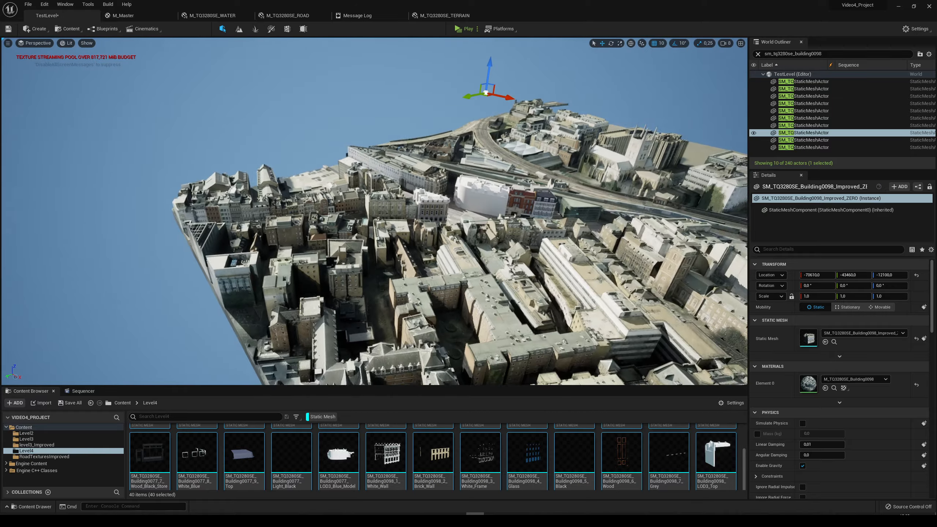
Try pasting the location -70610, -43460, 0 onto all ten Building0098 actors again, and undo the paste
{"action": "key", "text": "w"}
{"action": "right_click_drag", "start_coordinate": [374, 212], "coordinate": [362, 258]}
{"action": "key", "text": "s"}
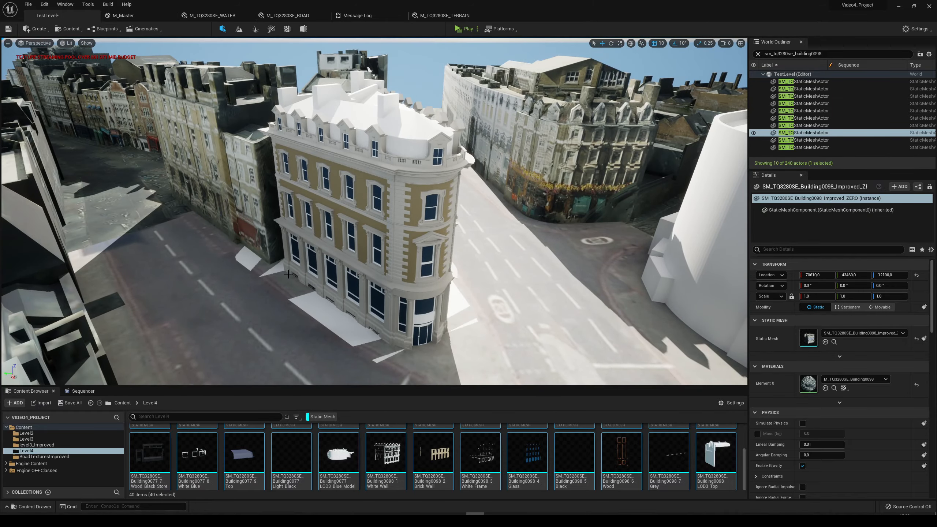
{"action": "left_click", "coordinate": [390, 274]}
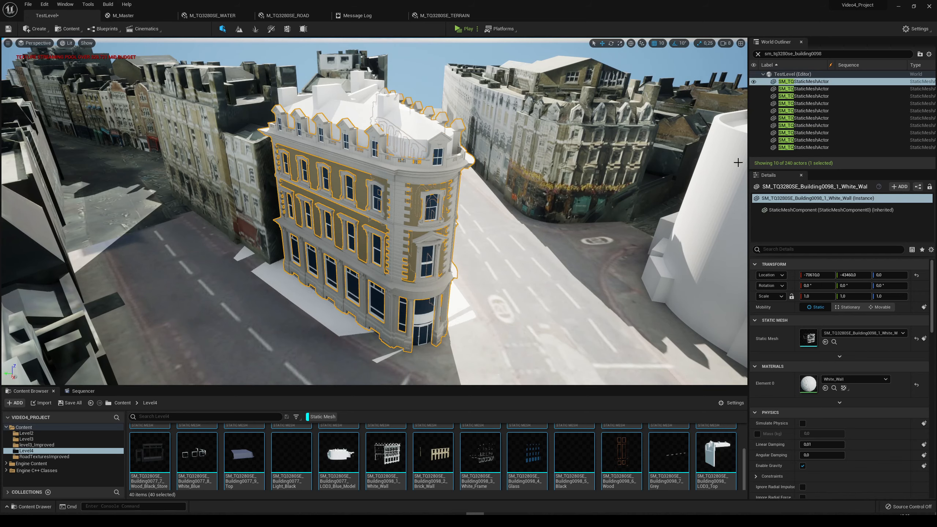
{"action": "left_click", "coordinate": [804, 147], "text": "shift"}
{"action": "mouse_move", "coordinate": [637, 191]}
{"action": "right_mouse_down"}
{"action": "mouse_move", "coordinate": [620, 183]}
{"action": "mouse_move", "coordinate": [722, 194]}
{"action": "mouse_move", "coordinate": [640, 199]}
{"action": "right_mouse_up"}
{"action": "key", "text": "s"}
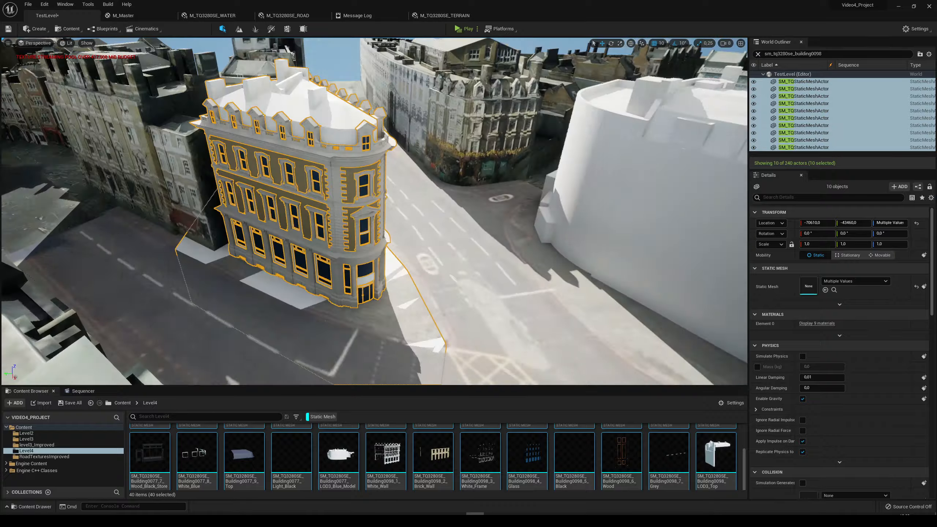
{"action": "right_click_drag", "start_coordinate": [343, 315], "coordinate": [304, 308]}
{"action": "key", "text": "w"}
{"action": "mouse_move", "coordinate": [286, 271]}
{"action": "right_mouse_down"}
{"action": "mouse_move", "coordinate": [277, 284]}
{"action": "mouse_move", "coordinate": [284, 239]}
{"action": "mouse_move", "coordinate": [376, 242]}
{"action": "mouse_move", "coordinate": [341, 264]}
{"action": "mouse_move", "coordinate": [299, 260]}
{"action": "mouse_move", "coordinate": [254, 275]}
{"action": "mouse_move", "coordinate": [271, 271]}
{"action": "right_mouse_up"}
{"action": "key", "text": "s"}
{"action": "key", "text": "a"}
{"action": "key", "text": "w"}
{"action": "key", "text": "d"}
{"action": "key", "text": "a"}
{"action": "right_click", "coordinate": [771, 224]}
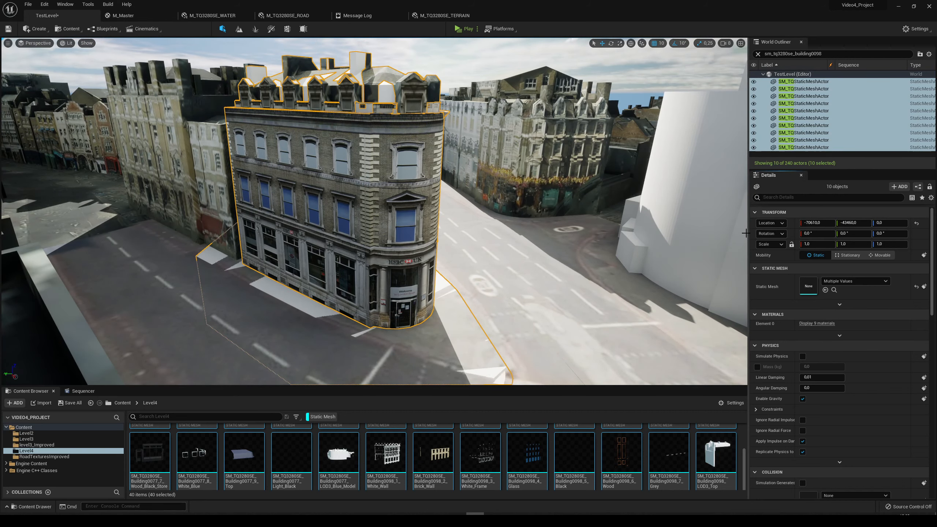
{"action": "key", "text": "ctrl+z"}
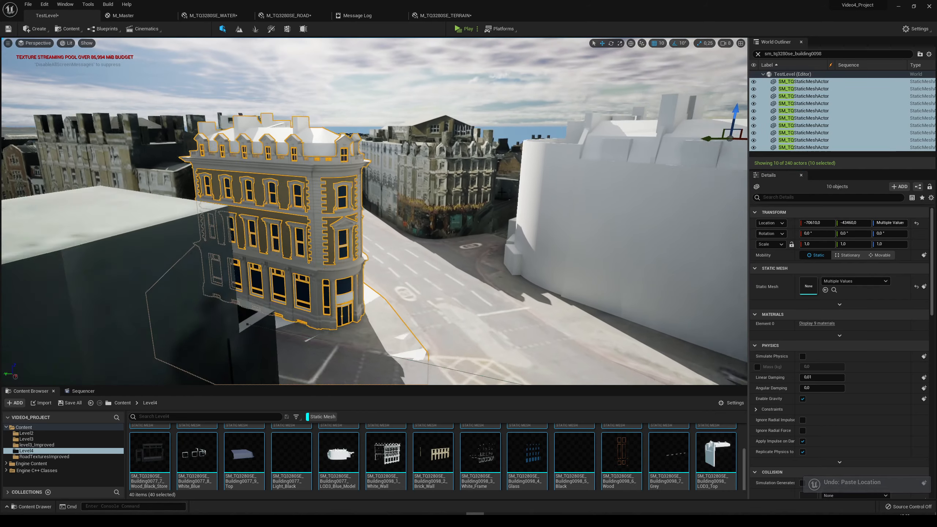
Reselect all Building0098 actors, reset their location to default and restore it to -70610, -43460, 0
{"action": "left_click", "coordinate": [807, 125]}
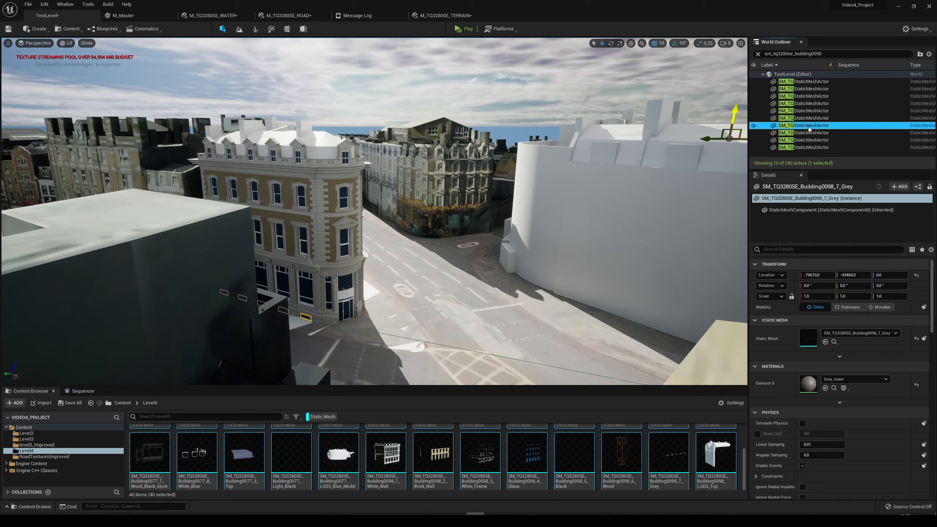
{"action": "right_click_drag", "start_coordinate": [575, 206], "coordinate": [555, 230]}
{"action": "left_click", "coordinate": [810, 82]}
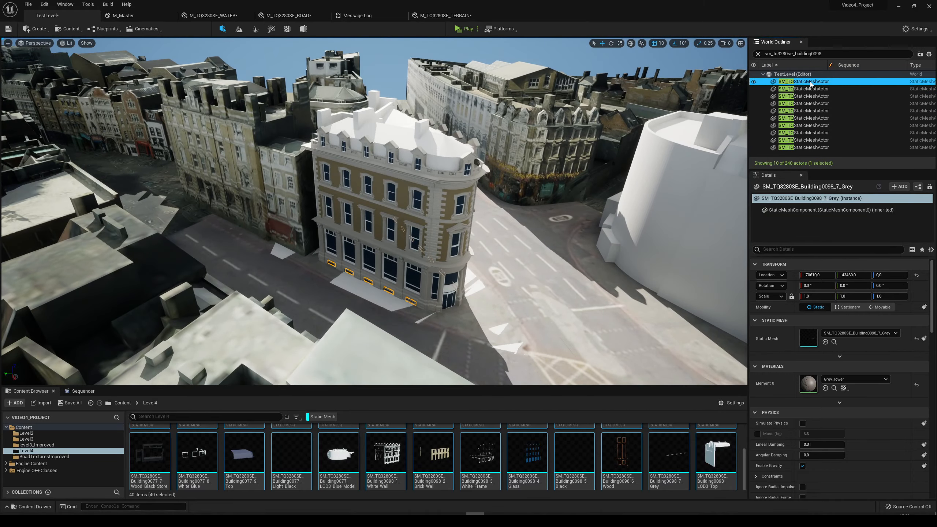
{"action": "left_click", "coordinate": [812, 147], "text": "shift"}
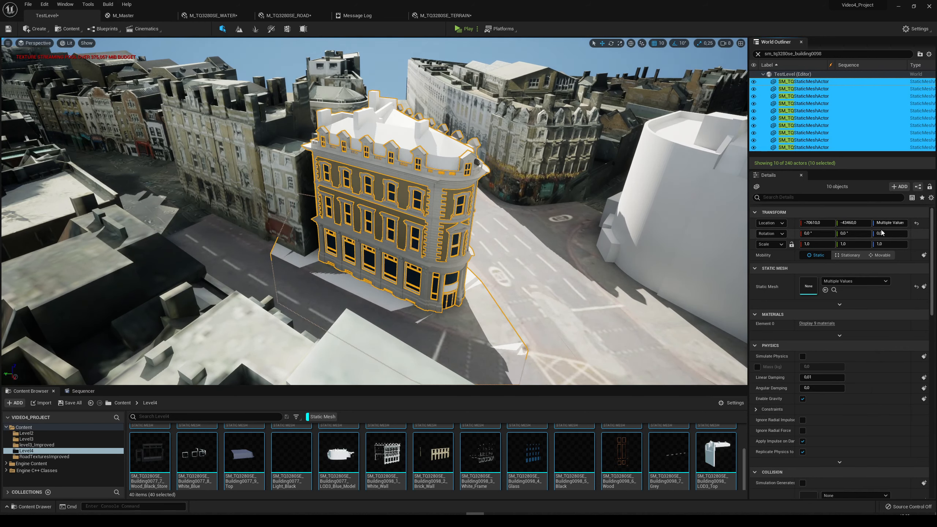
{"action": "left_click", "coordinate": [915, 226]}
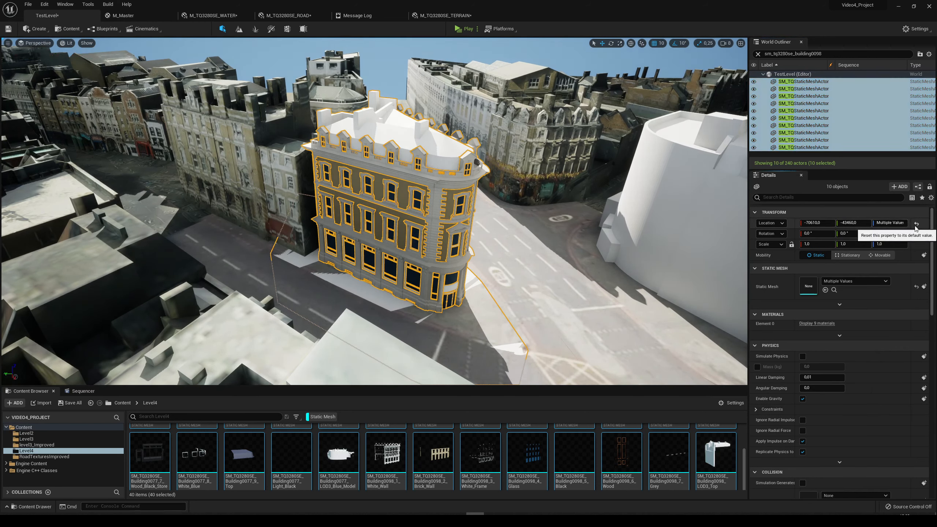
{"action": "left_click", "coordinate": [916, 224]}
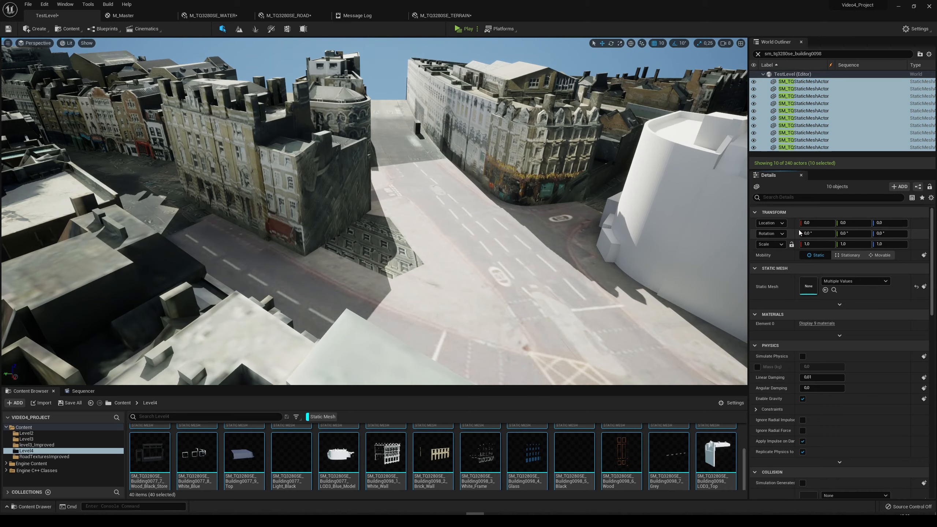
{"action": "key", "text": "ctrl+z"}
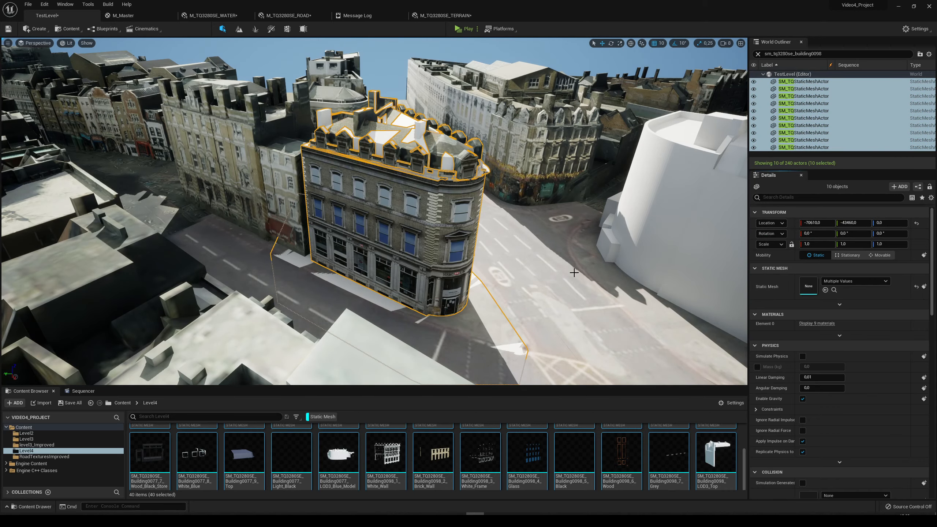
Set the Z location of all selected Building0098 actors to -1
{"action": "key", "text": "f"}
{"action": "right_click_drag", "start_coordinate": [369, 221], "coordinate": [398, 223]}
{"action": "right_click_drag", "start_coordinate": [468, 244], "coordinate": [417, 243]}
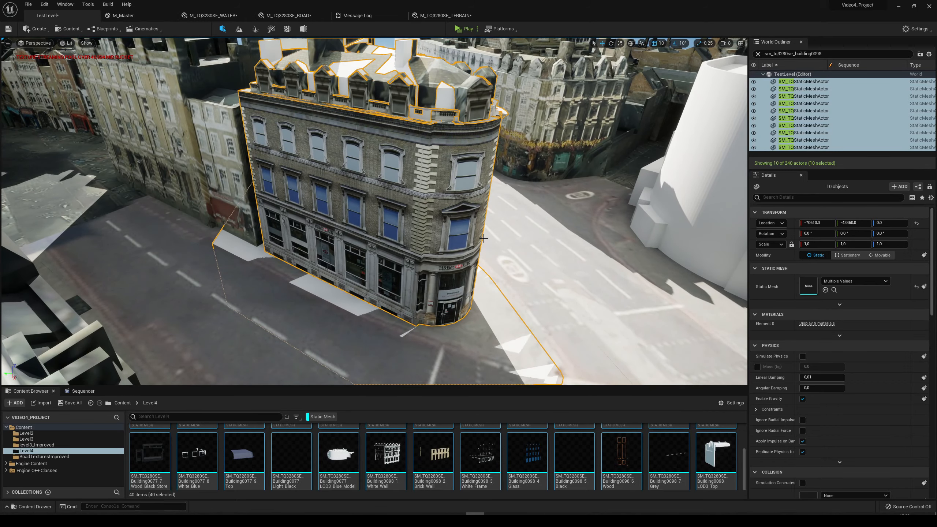
{"action": "right_click_drag", "start_coordinate": [483, 238], "coordinate": [486, 230]}
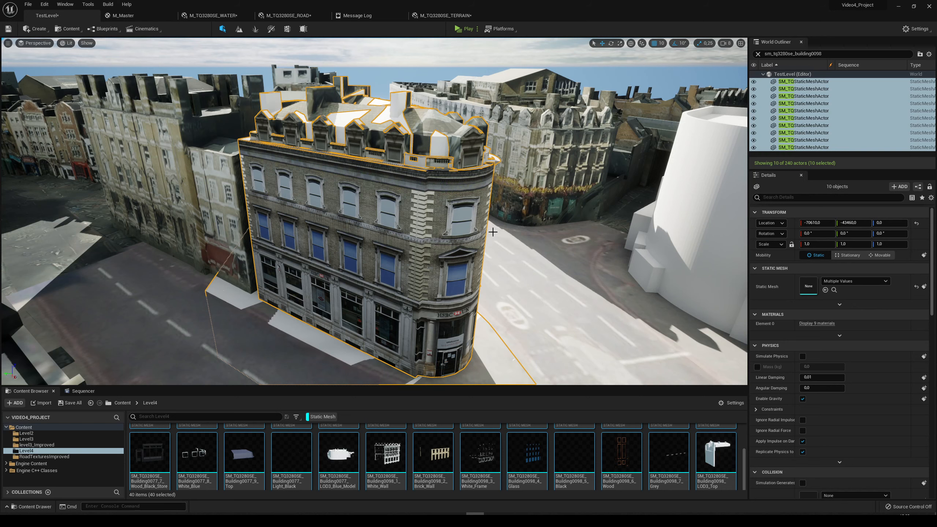
{"action": "right_click_drag", "start_coordinate": [455, 255], "coordinate": [439, 255]}
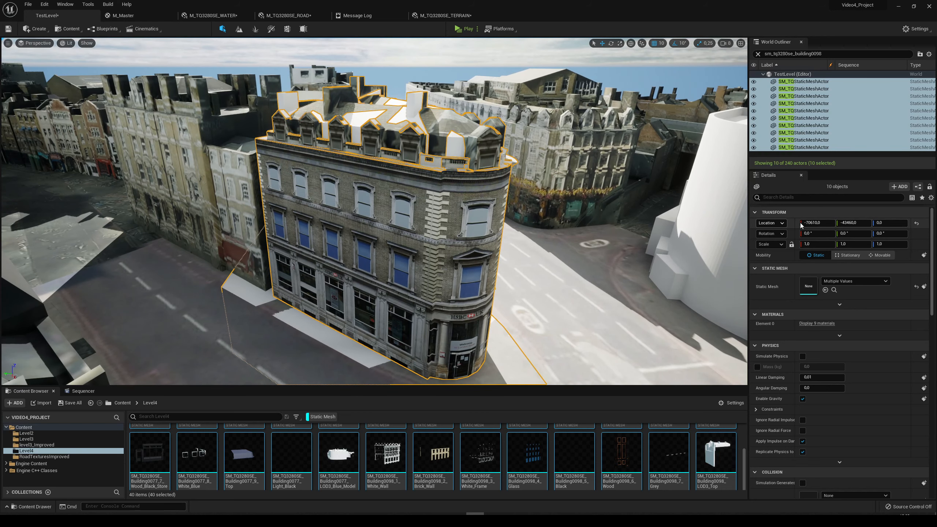
{"action": "type", "text": "1"}
{"action": "key", "text": "Return"}
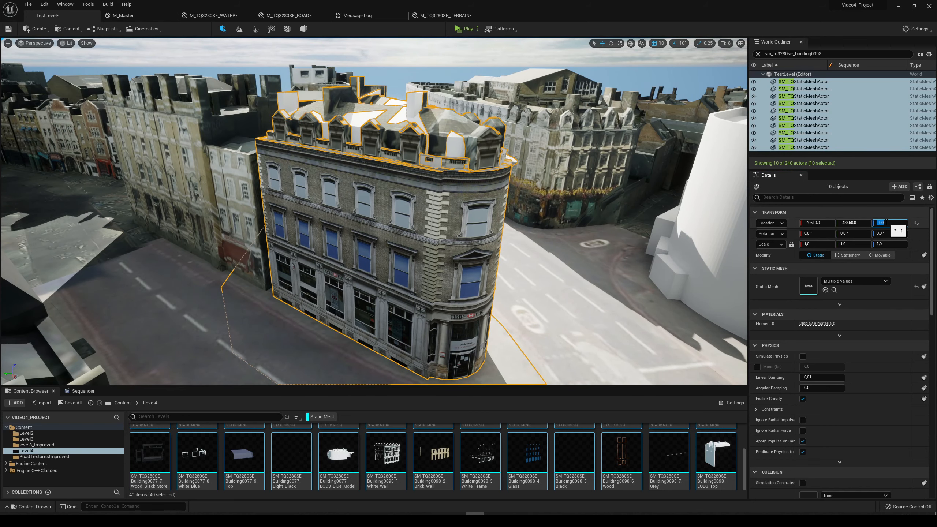
Select the old SM_TQ3280SE_Building0098_Improved_ZERO mesh on its own and lower it to -11991 in Z
{"action": "right_click_drag", "start_coordinate": [489, 223], "coordinate": [509, 228]}
{"action": "mouse_move", "coordinate": [359, 200]}
{"action": "right_mouse_down"}
{"action": "mouse_move", "coordinate": [369, 212]}
{"action": "mouse_move", "coordinate": [334, 187]}
{"action": "mouse_move", "coordinate": [356, 189]}
{"action": "mouse_move", "coordinate": [348, 188]}
{"action": "right_mouse_up"}
{"action": "left_click", "coordinate": [348, 208]}
{"action": "left_click_drag", "start_coordinate": [664, 163], "coordinate": [665, 176]}
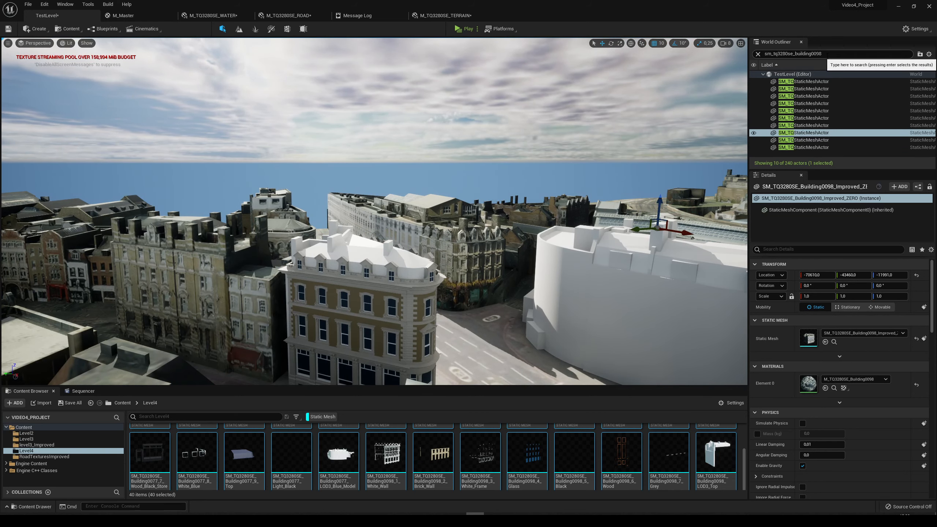
Clear the actor filter and save TestLevel together with the modified ROAD, TERRAIN and WATER material instances
{"action": "left_click", "coordinate": [758, 53]}
{"action": "mouse_move", "coordinate": [372, 210]}
{"action": "right_mouse_down"}
{"action": "mouse_move", "coordinate": [376, 239]}
{"action": "mouse_move", "coordinate": [356, 213]}
{"action": "right_mouse_up"}
{"action": "key", "text": "ctrl+shift+s"}
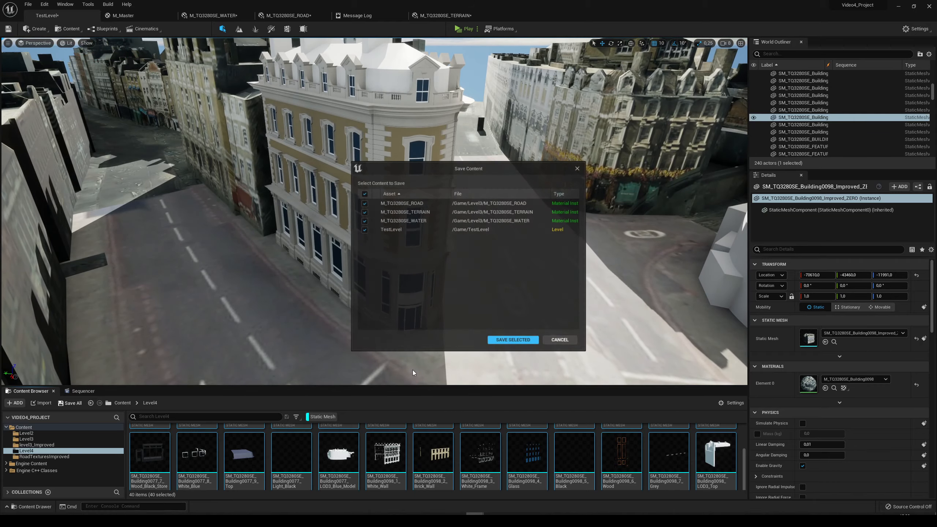
{"action": "left_click", "coordinate": [518, 340]}
Examine the placed Building0098 up close, including its brick wall and glass parts, and the neighbouring Borough Market facade
{"action": "right_click_drag", "start_coordinate": [518, 340], "coordinate": [517, 294]}
{"action": "right_click_drag", "start_coordinate": [431, 326], "coordinate": [412, 347]}
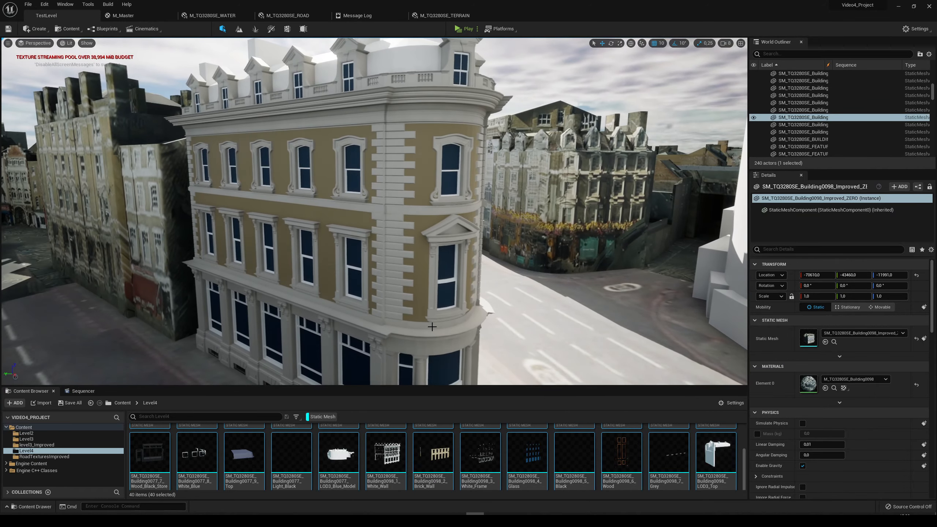
{"action": "right_click_drag", "start_coordinate": [457, 301], "coordinate": [385, 275]}
{"action": "left_click", "coordinate": [428, 287]}
{"action": "key", "text": "Escape"}
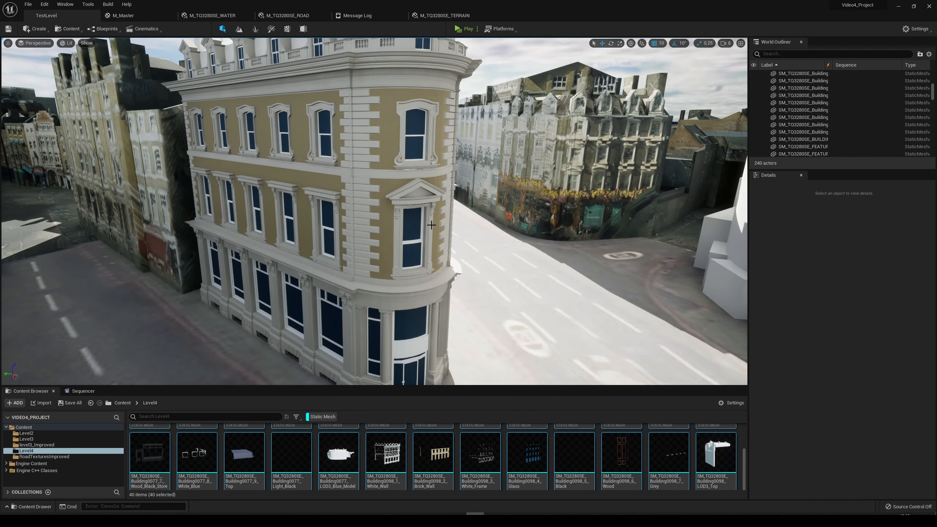
{"action": "left_click", "coordinate": [375, 210]}
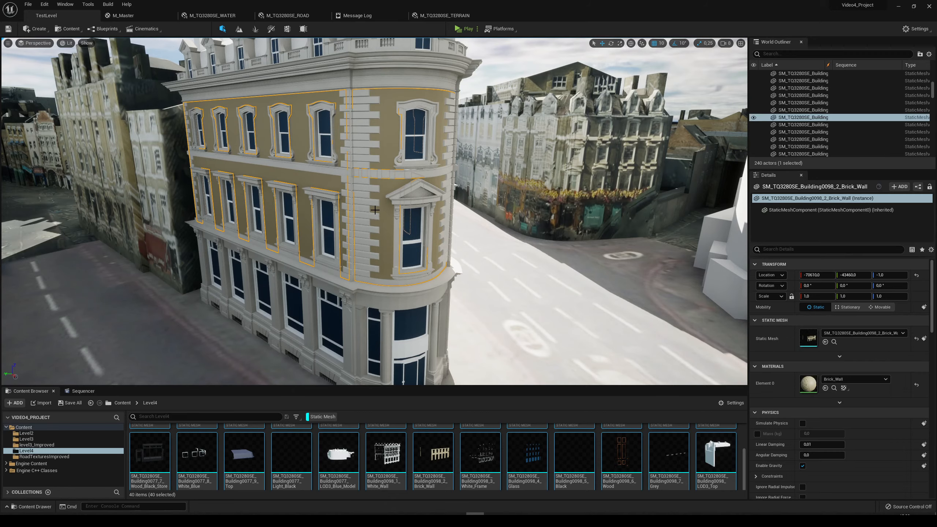
{"action": "left_click", "coordinate": [405, 249]}
{"action": "right_click_drag", "start_coordinate": [415, 243], "coordinate": [435, 244]}
{"action": "right_click_drag", "start_coordinate": [127, 67], "coordinate": [76, 64]}
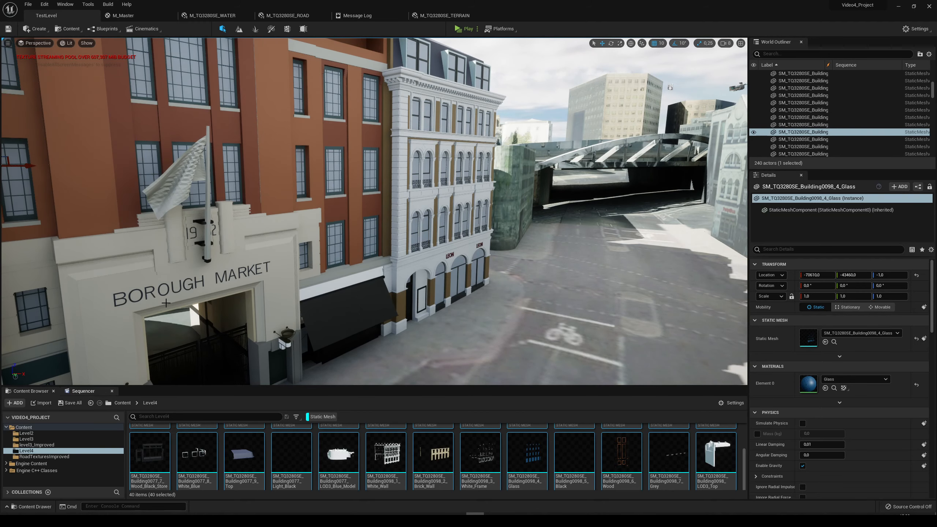
Open the Output Log and run the console command r.TextureStreaming 0 to disable texture streaming
{"action": "left_click", "coordinate": [67, 4]}
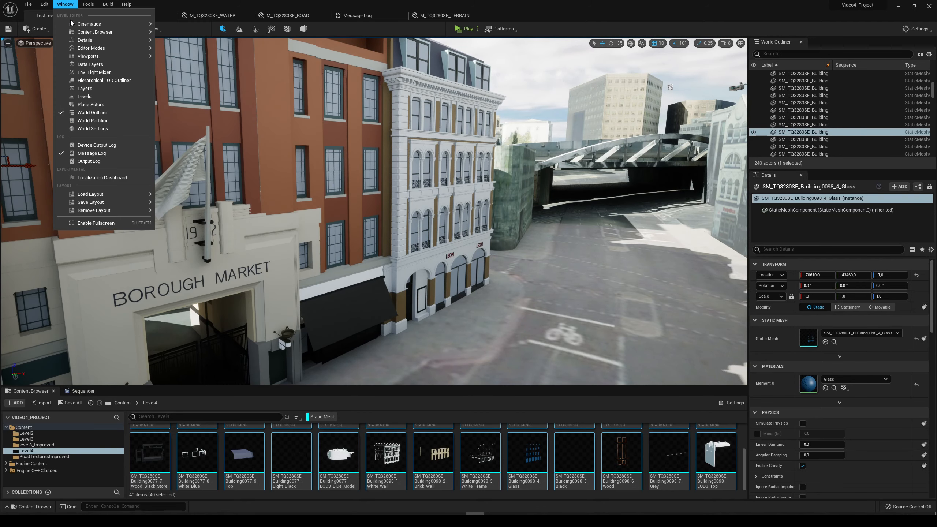
{"action": "left_click", "coordinate": [88, 161]}
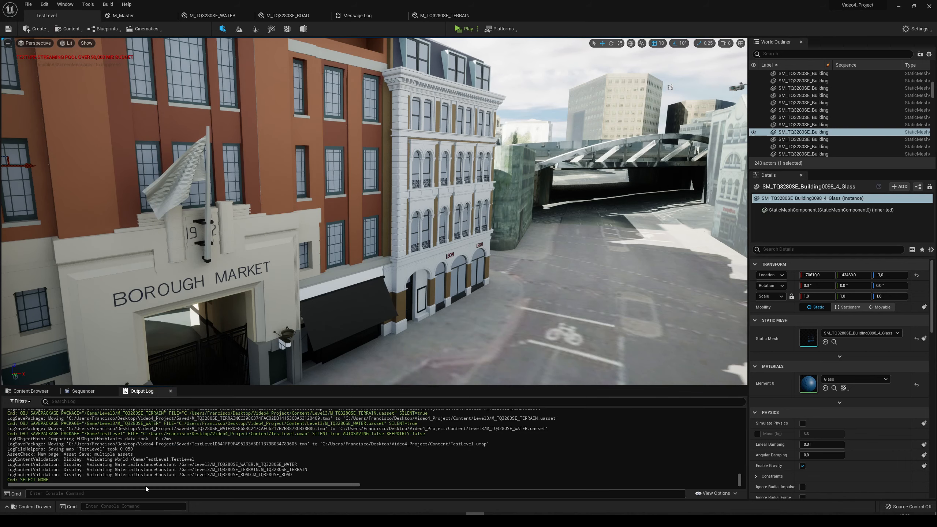
{"action": "left_click", "coordinate": [147, 494]}
{"action": "type", "text": "r."}
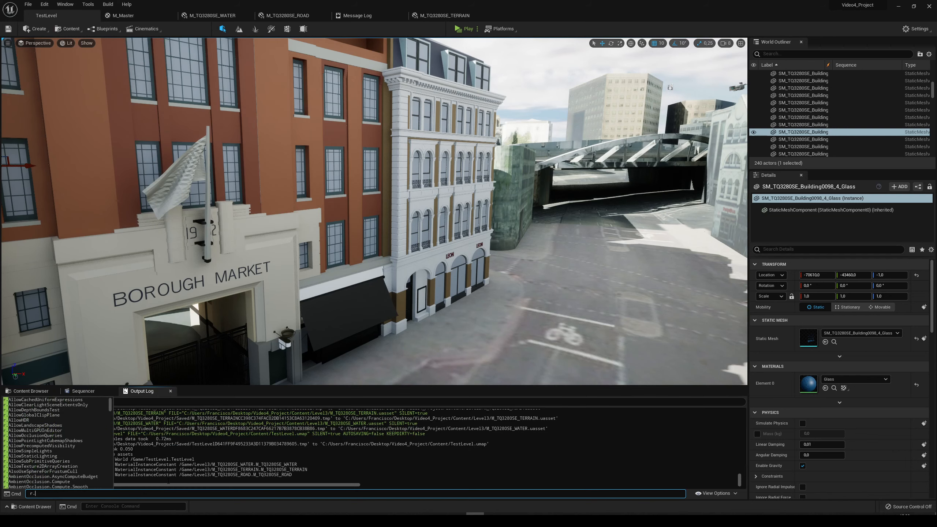
{"action": "type", "text": "text"}
{"action": "key", "text": "Down"}
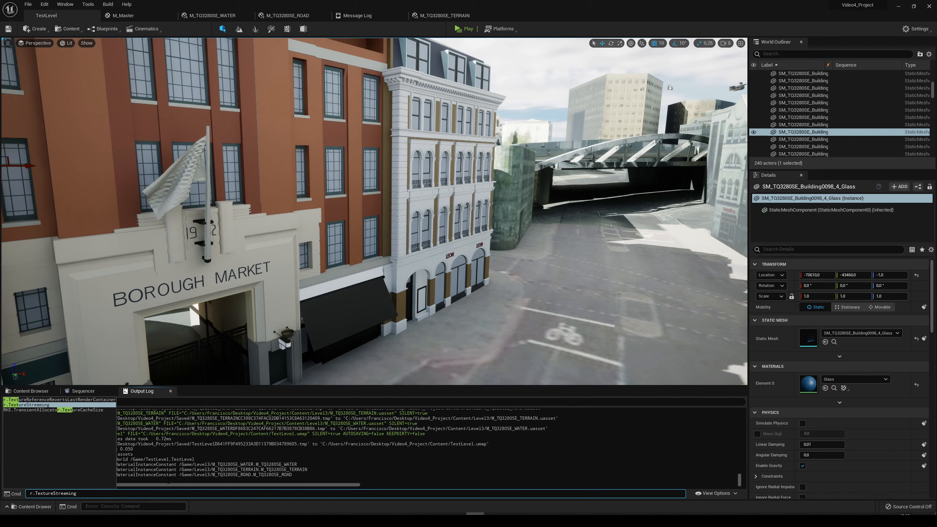
{"action": "type", "text": "0"}
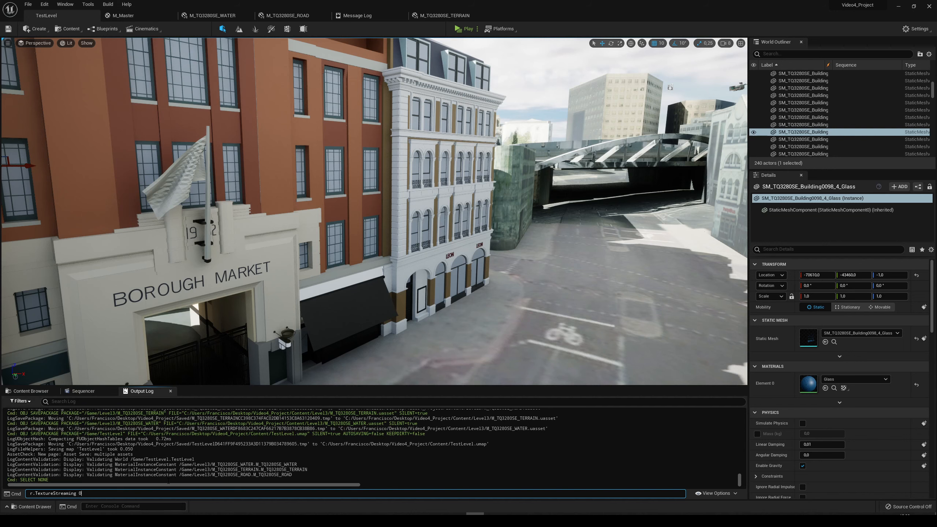
{"action": "key", "text": "Return"}
{"action": "mouse_move", "coordinate": [223, 285]}
{"action": "right_mouse_down"}
{"action": "mouse_move", "coordinate": [48, 283]}
{"action": "mouse_move", "coordinate": [225, 274]}
{"action": "right_mouse_up"}
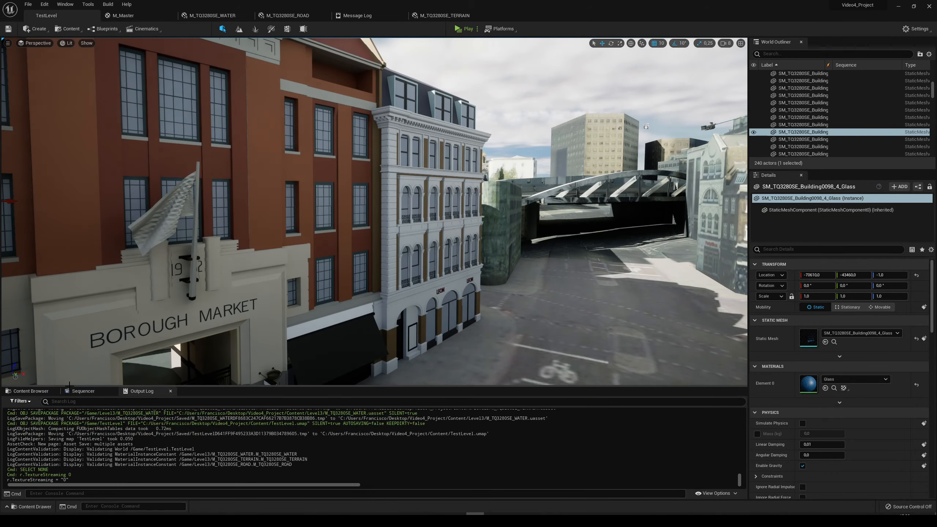
Bring back the Level4 asset folder, clear the actor selection and examine the white LEON corner building with the surrounding street
{"action": "left_click", "coordinate": [32, 391]}
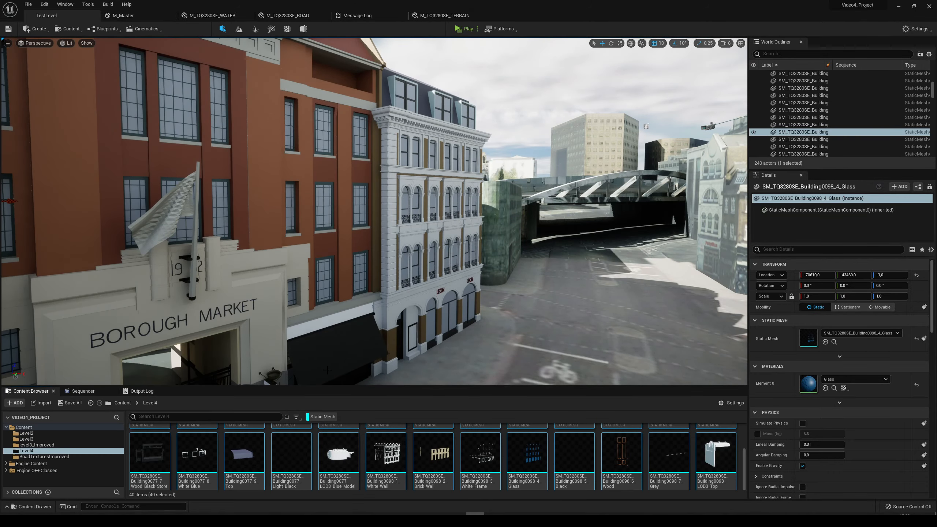
{"action": "key", "text": "w"}
{"action": "right_click_drag", "start_coordinate": [373, 211], "coordinate": [317, 207]}
{"action": "right_click_drag", "start_coordinate": [506, 254], "coordinate": [445, 258]}
{"action": "key", "text": "s"}
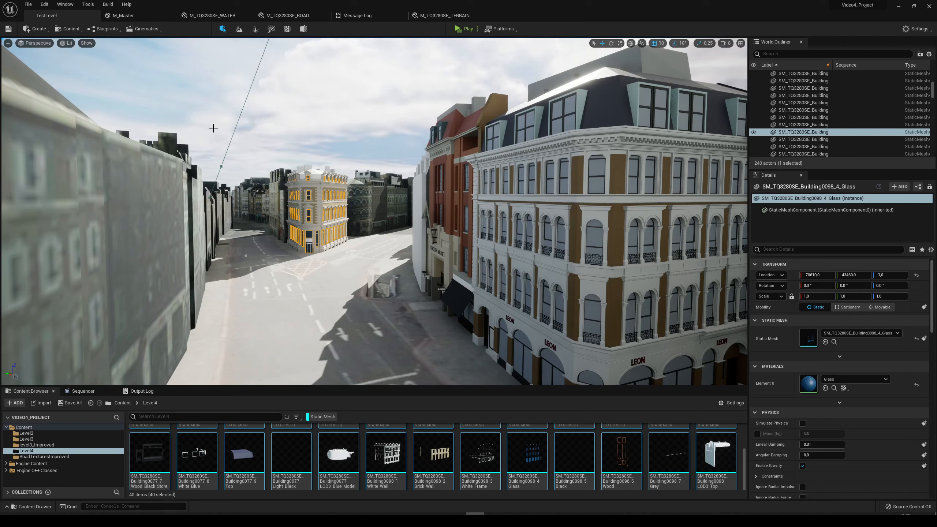
{"action": "right_click_drag", "start_coordinate": [250, 160], "coordinate": [255, 161]}
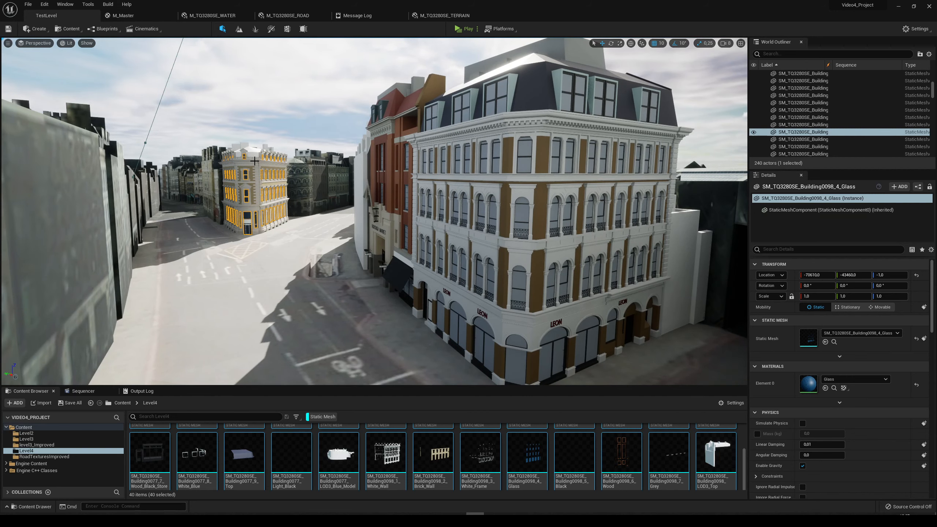
{"action": "right_click_drag", "start_coordinate": [308, 133], "coordinate": [328, 120]}
{"action": "key", "text": "Escape"}
{"action": "right_click_drag", "start_coordinate": [282, 324], "coordinate": [280, 324]}
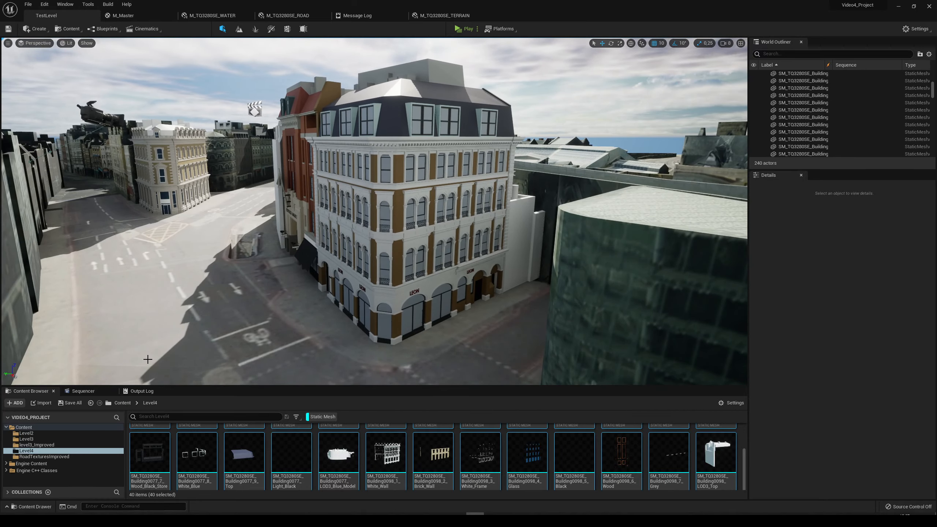
{"action": "right_click_drag", "start_coordinate": [142, 339], "coordinate": [122, 340]}
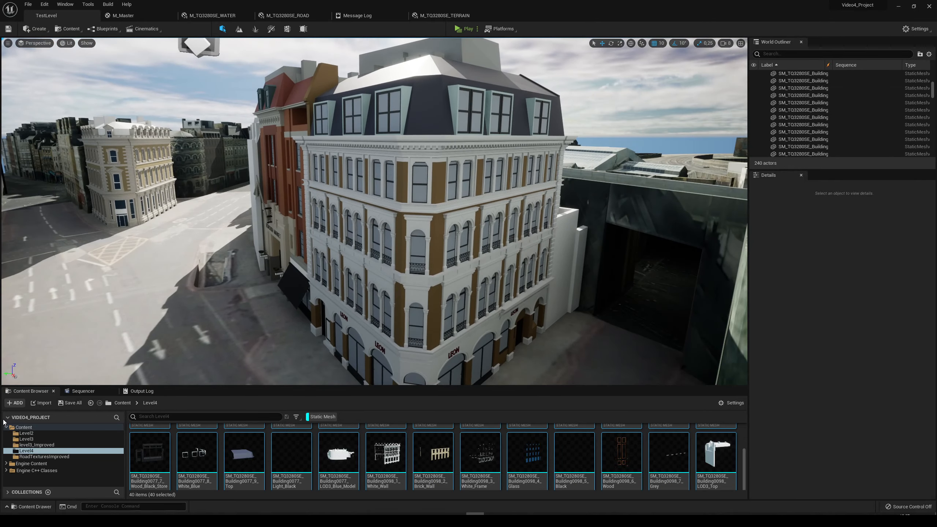
Open the Glass_01 material used by the LEON building's window glass and move its output node away from the colour parameter
{"action": "right_click_drag", "start_coordinate": [427, 328], "coordinate": [387, 172]}
{"action": "left_click", "coordinate": [393, 172]}
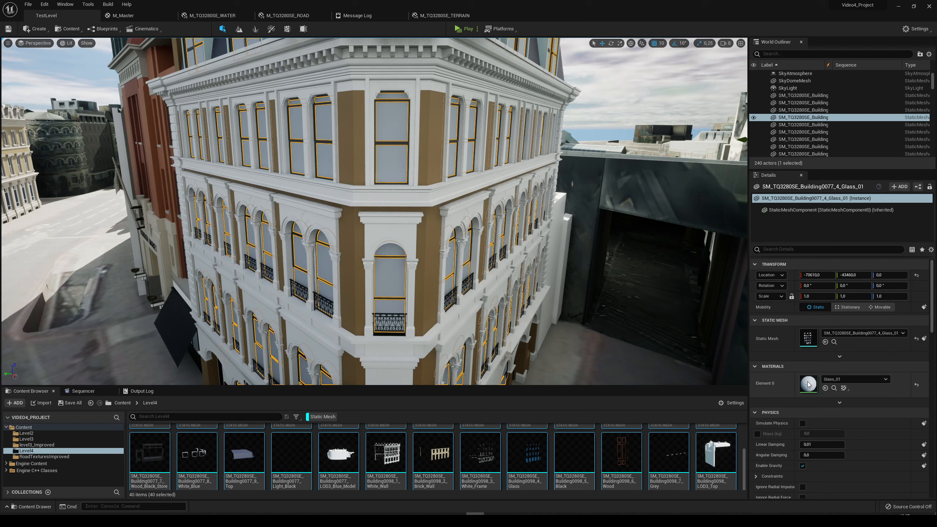
{"action": "left_click", "coordinate": [834, 389]}
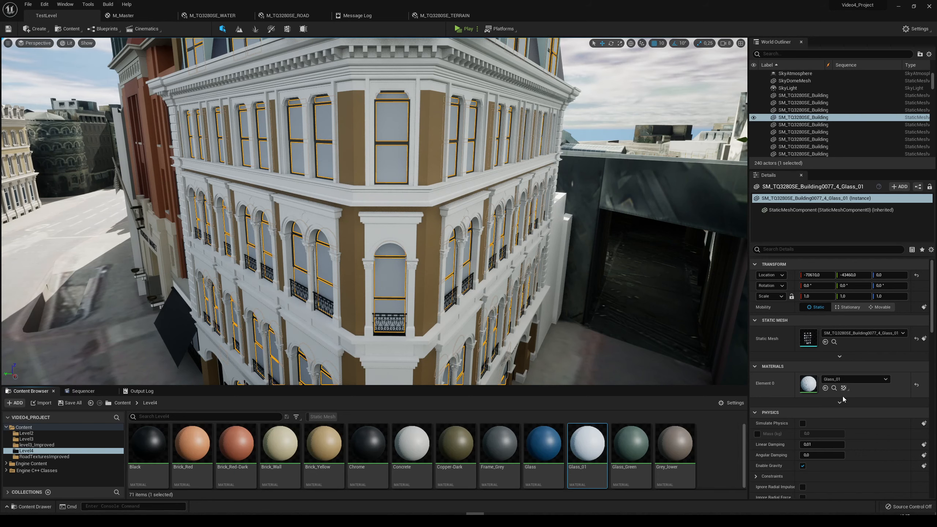
{"action": "double_click", "coordinate": [590, 443]}
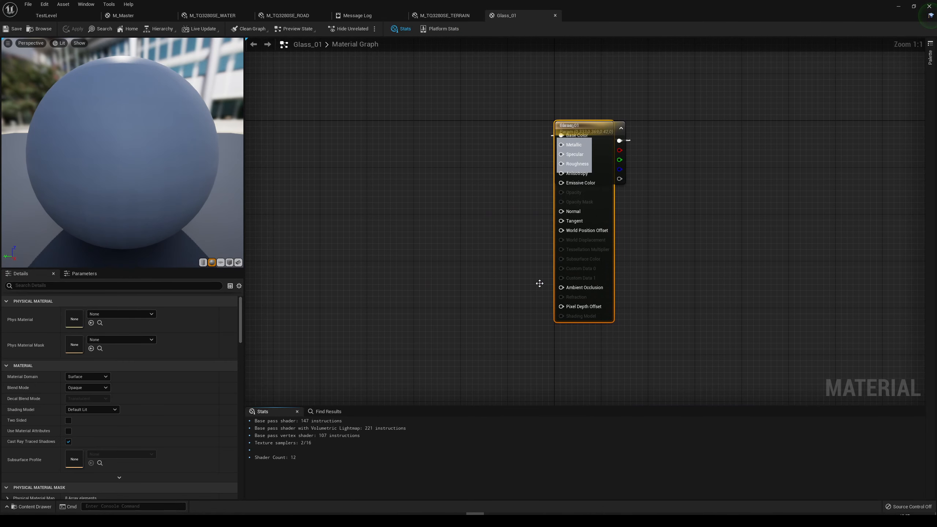
{"action": "left_click_drag", "start_coordinate": [615, 213], "coordinate": [729, 214]}
{"action": "right_click_drag", "start_coordinate": [654, 219], "coordinate": [587, 222]}
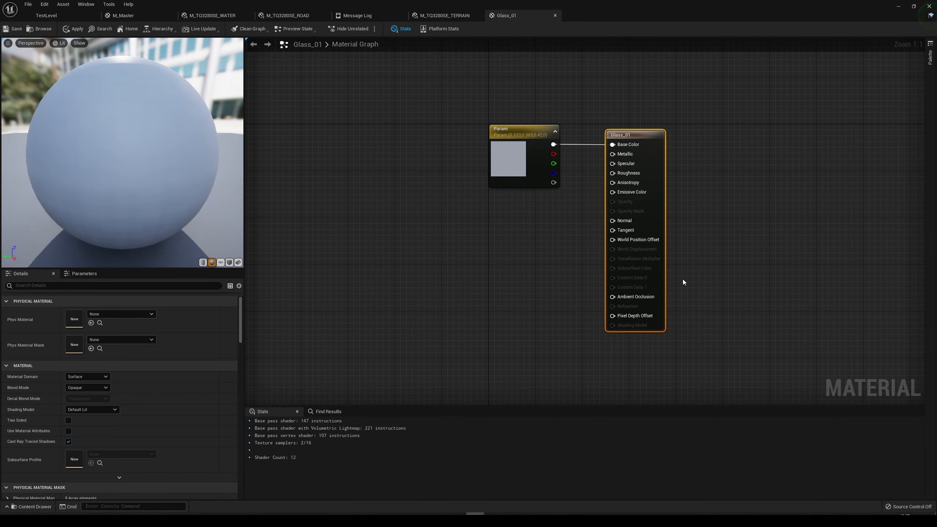
Set the Blend Mode of the Glass_01 material to Translucent
{"action": "left_click", "coordinate": [94, 379]}
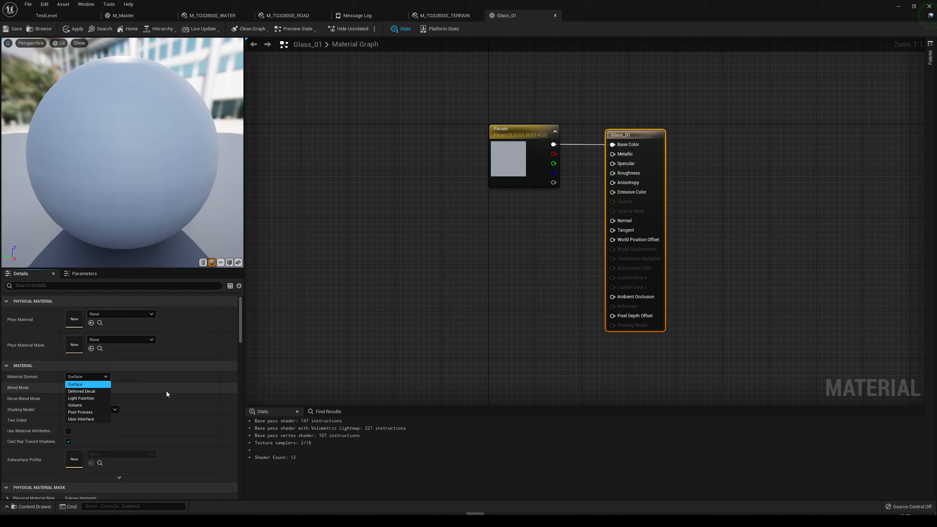
{"action": "left_click", "coordinate": [325, 388]}
{"action": "left_click", "coordinate": [86, 387]}
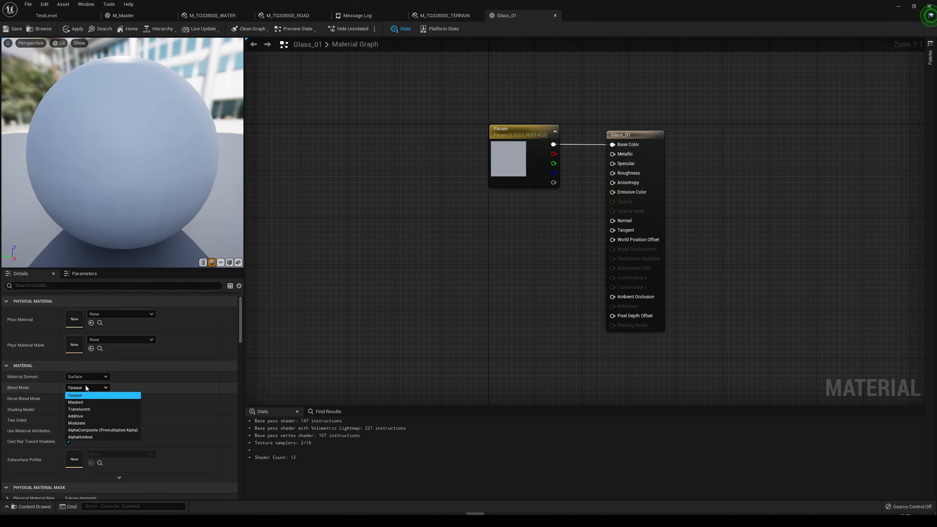
{"action": "left_click", "coordinate": [89, 410]}
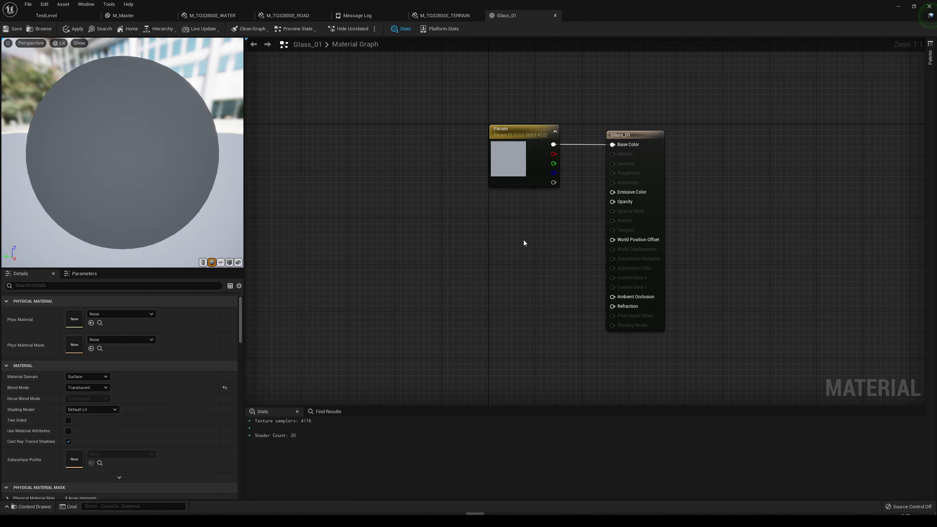
{"action": "right_click_drag", "start_coordinate": [523, 240], "coordinate": [516, 248]}
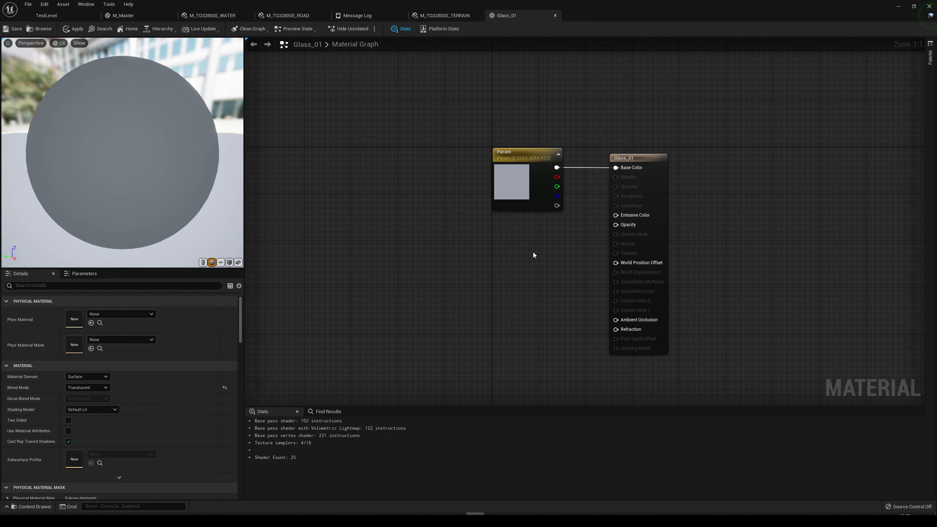
Add a constant with value 0.5 below the colour parameter and connect it to the Opacity input of Glass_01
{"action": "left_click", "coordinate": [533, 252]}
{"action": "left_click_drag", "start_coordinate": [547, 267], "coordinate": [616, 226]}
{"action": "left_click", "coordinate": [96, 313]}
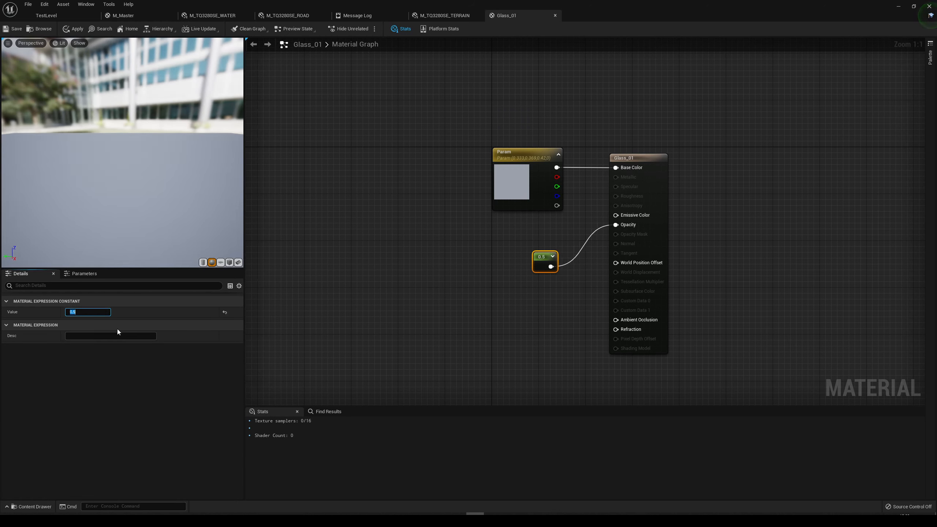
{"action": "left_click_drag", "start_coordinate": [93, 162], "coordinate": [118, 149]}
{"action": "left_click_drag", "start_coordinate": [541, 263], "coordinate": [541, 288]}
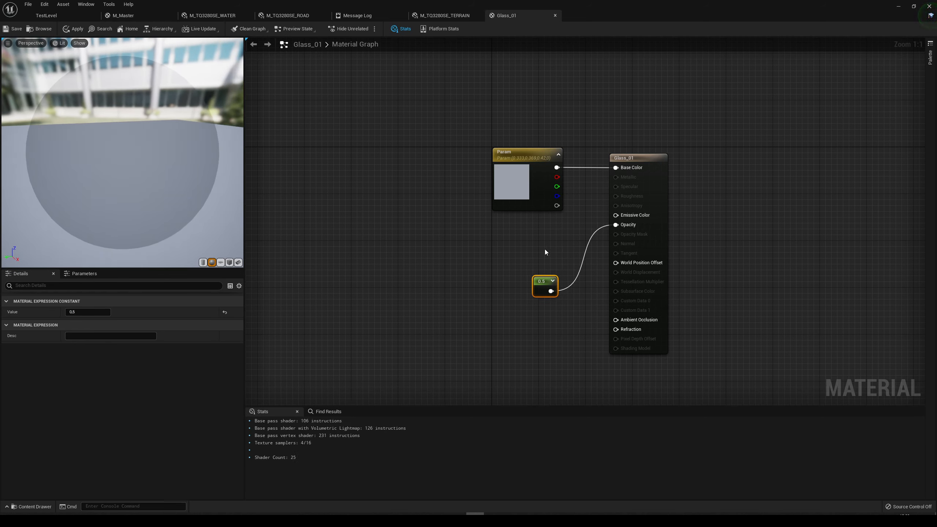
Duplicate the opacity constant, connect the copy to the Refraction input and set its value to 0.2
{"action": "left_click_drag", "start_coordinate": [526, 345], "coordinate": [549, 339]}
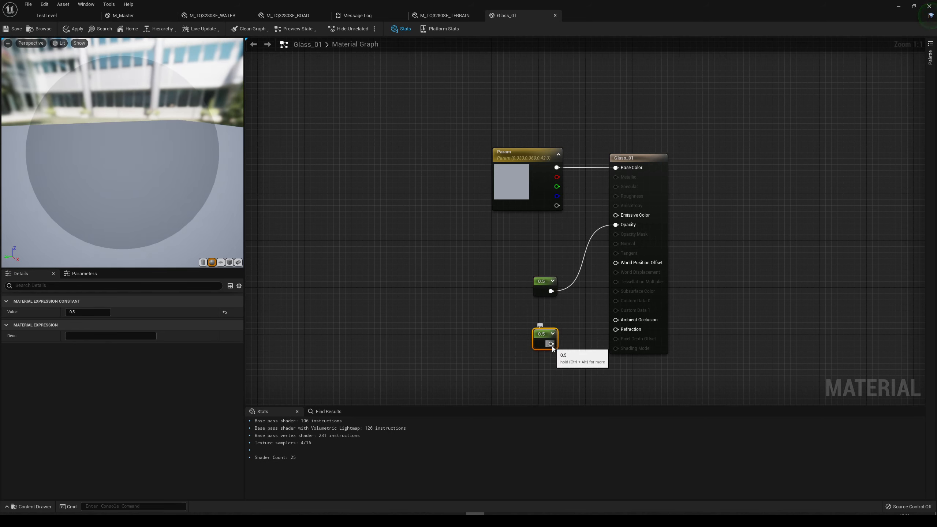
{"action": "left_click_drag", "start_coordinate": [625, 328], "coordinate": [625, 328]}
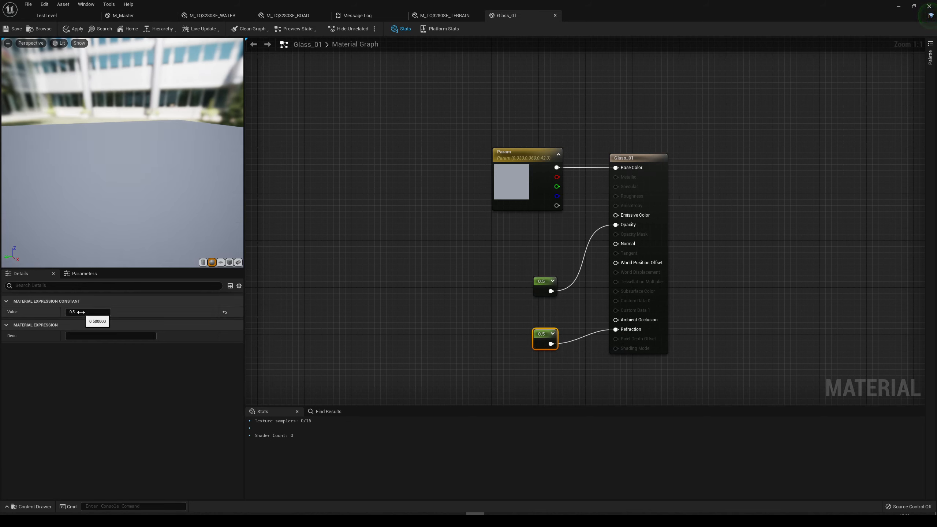
{"action": "left_click_drag", "start_coordinate": [148, 183], "coordinate": [156, 173]}
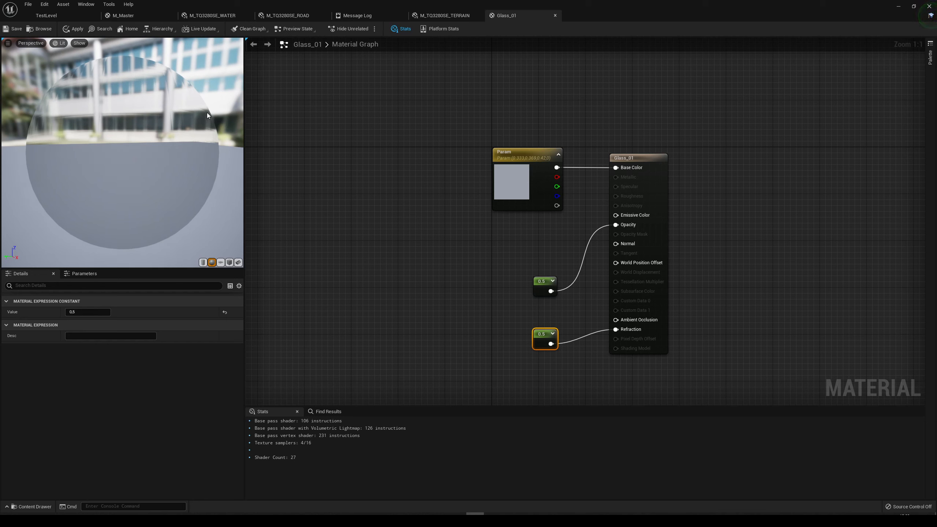
{"action": "left_click_drag", "start_coordinate": [225, 125], "coordinate": [200, 115]}
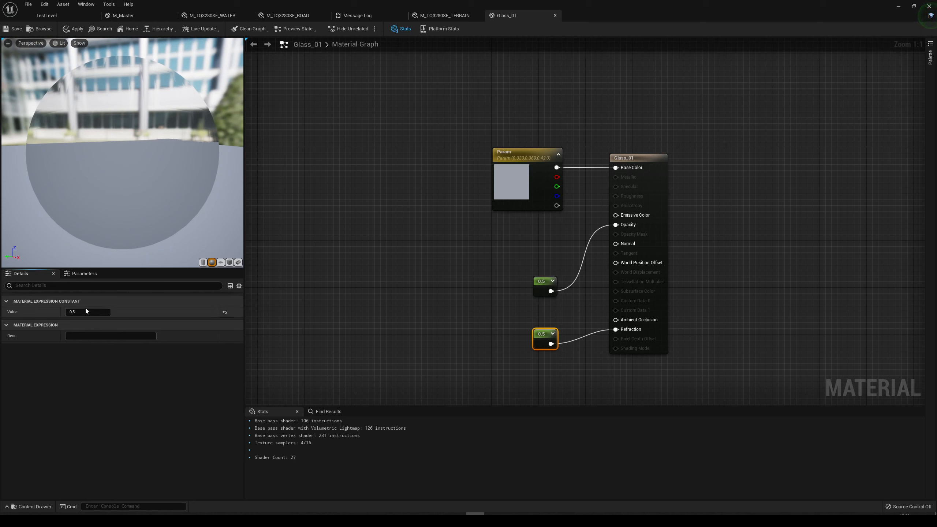
{"action": "type", "text": "0.2"}
{"action": "key", "text": "Return"}
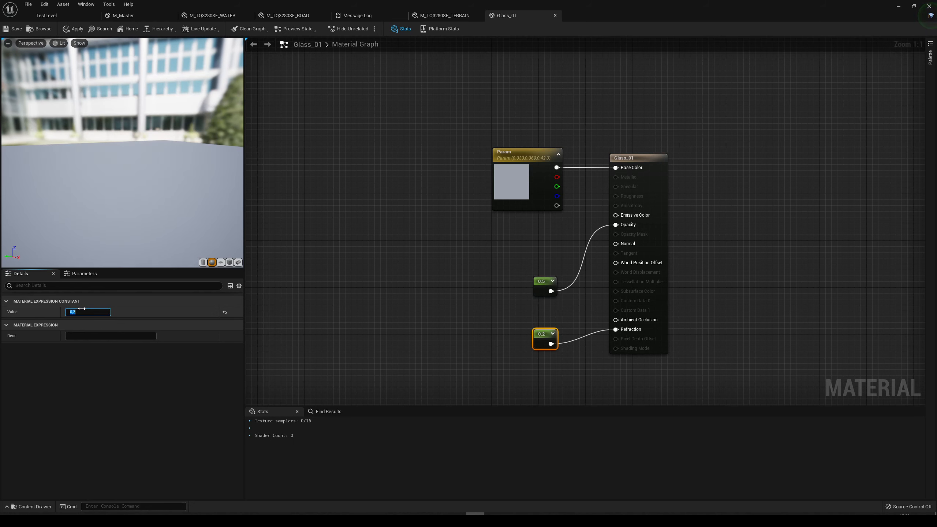
Apply and save the translucent Glass_01 material, return to TestLevel and clear the selection
{"action": "left_click", "coordinate": [74, 27]}
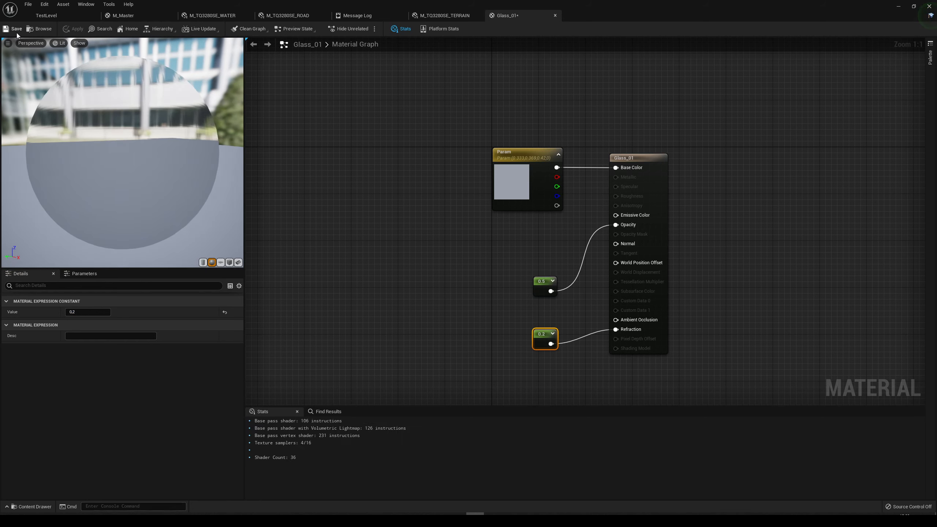
{"action": "left_click", "coordinate": [77, 16]}
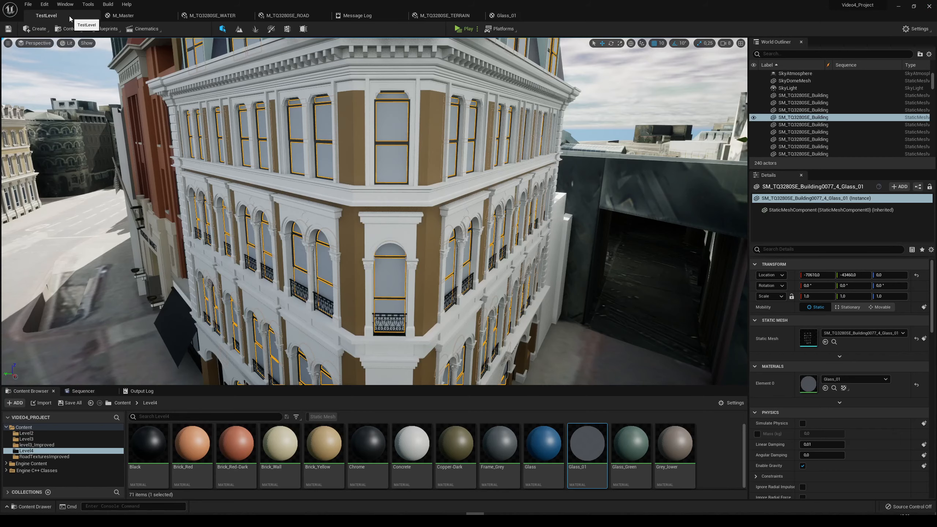
{"action": "key", "text": "Escape"}
{"action": "right_click_drag", "start_coordinate": [372, 207], "coordinate": [364, 184]}
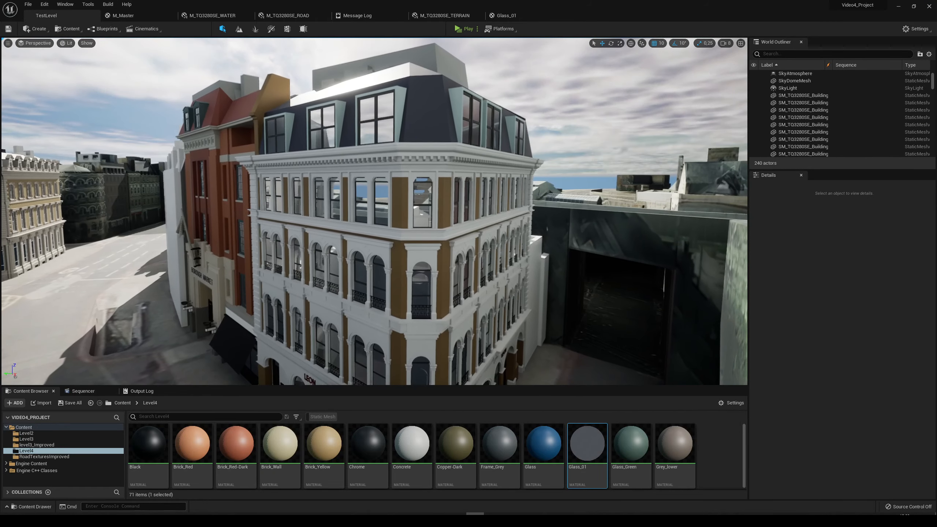
Raise the viewport camera speed to 4 and examine the LEON building's translucent windows from near and far
{"action": "left_click", "coordinate": [723, 44]}
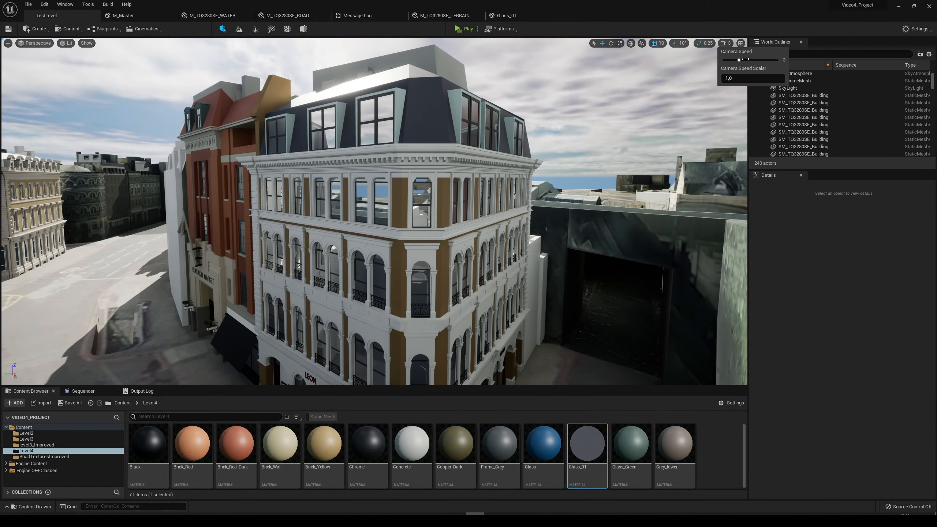
{"action": "key", "text": "w"}
{"action": "right_click_drag", "start_coordinate": [667, 82], "coordinate": [697, 118]}
{"action": "key", "text": "s"}
{"action": "key", "text": "s"}
{"action": "key", "text": "a"}
{"action": "key", "text": "d"}
{"action": "key", "text": "s"}
{"action": "key", "text": "w"}
{"action": "right_click_drag", "start_coordinate": [531, 136], "coordinate": [381, 133]}
{"action": "key", "text": "s"}
{"action": "key", "text": "w"}
{"action": "key", "text": "s"}
{"action": "key", "text": "d"}
{"action": "key", "text": "w"}
{"action": "key", "text": "w"}
{"action": "key", "text": "s"}
{"action": "key", "text": "w"}
{"action": "key", "text": "s"}
{"action": "key", "text": "w"}
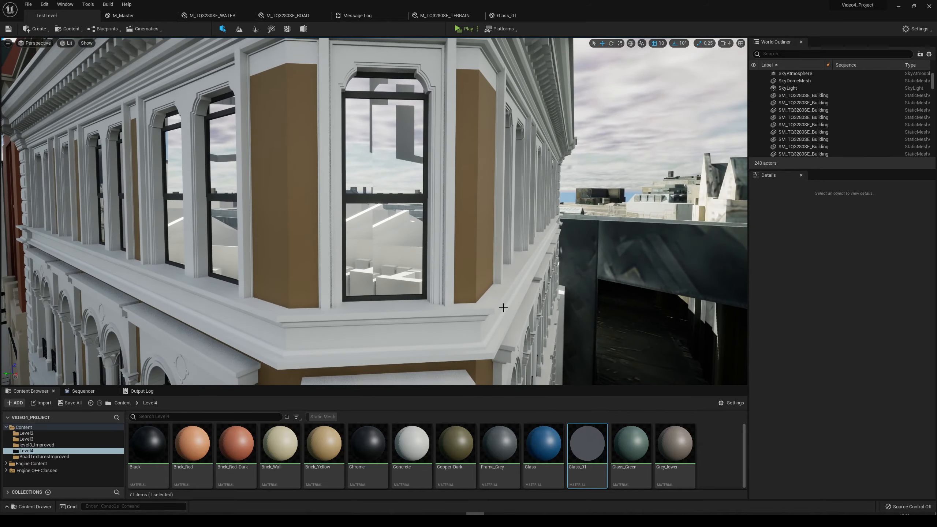
{"action": "key", "text": "w"}
{"action": "right_click_drag", "start_coordinate": [502, 308], "coordinate": [499, 303]}
{"action": "key", "text": "s"}
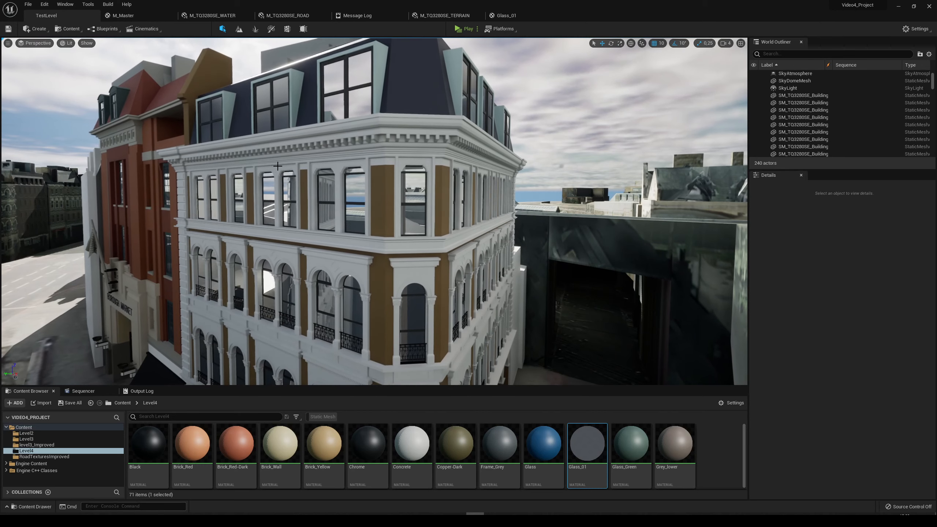
Return the Glass_01 material's Blend Mode to Opaque and delete its opacity and refraction constants
{"action": "left_click", "coordinate": [504, 15]}
{"action": "right_click_drag", "start_coordinate": [428, 241], "coordinate": [402, 205]}
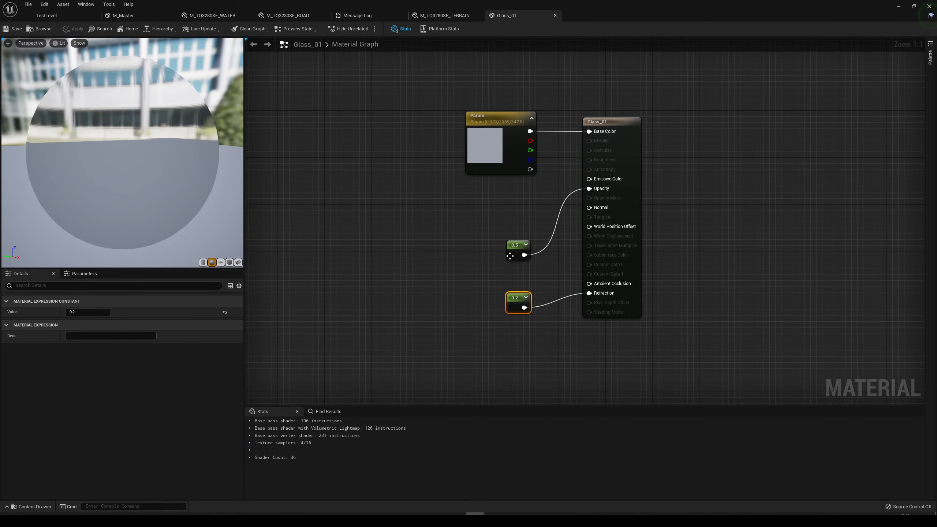
{"action": "left_click_drag", "start_coordinate": [509, 256], "coordinate": [503, 233]}
{"action": "left_click", "coordinate": [628, 199]}
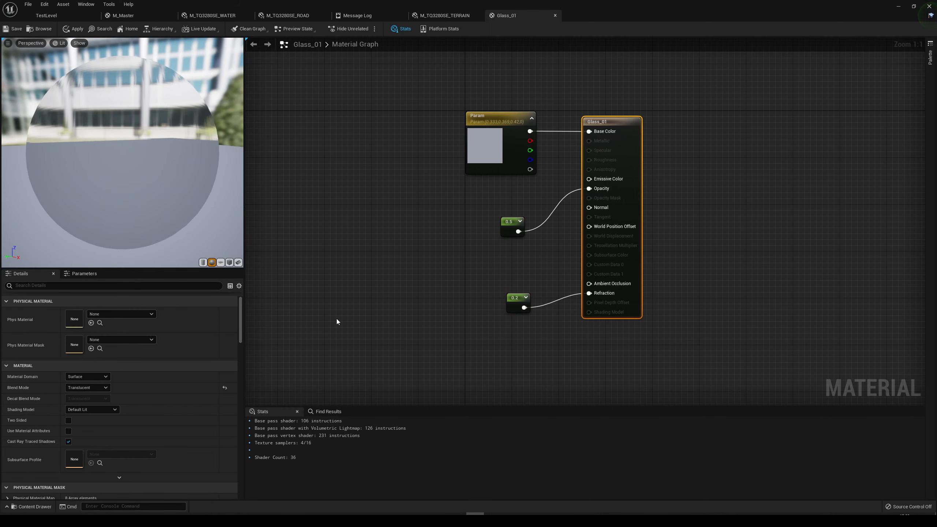
{"action": "left_click", "coordinate": [88, 386]}
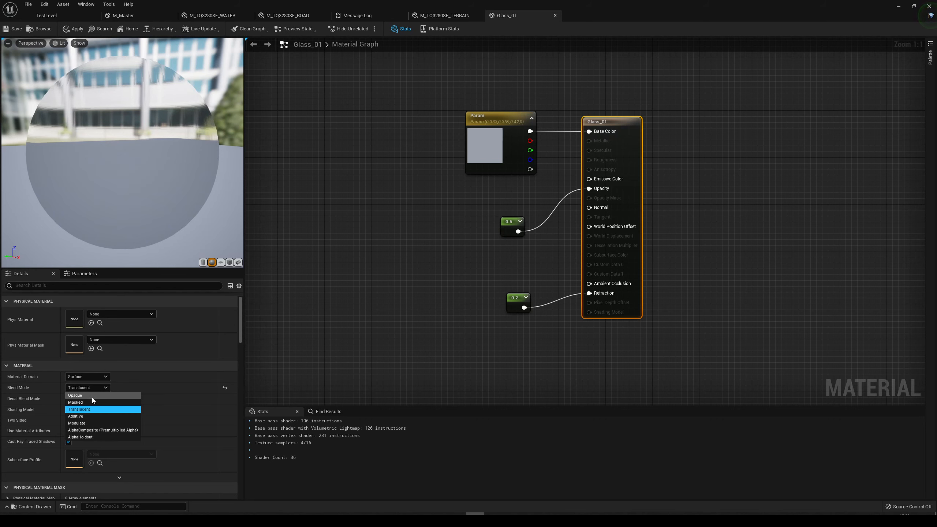
{"action": "left_click", "coordinate": [92, 398]}
{"action": "right_click_drag", "start_coordinate": [629, 286], "coordinate": [603, 314]}
{"action": "left_click", "coordinate": [489, 331]}
{"action": "key", "text": "Delete"}
{"action": "left_click_drag", "start_coordinate": [488, 231], "coordinate": [470, 279]}
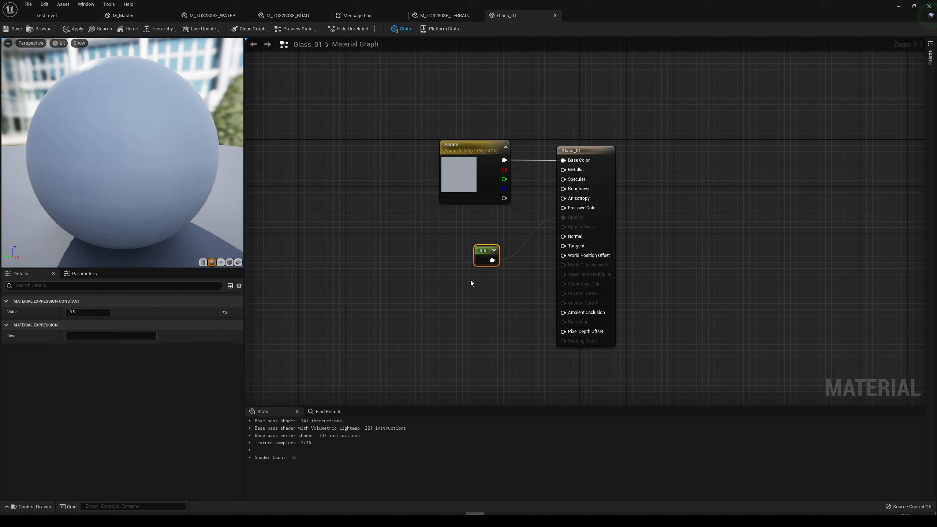
{"action": "key", "text": "Delete"}
Add a constant with value 0, connect it to the Roughness input of Glass_01 and place it lower in the graph
{"action": "key", "text": "1"}
{"action": "left_click", "coordinate": [481, 240]}
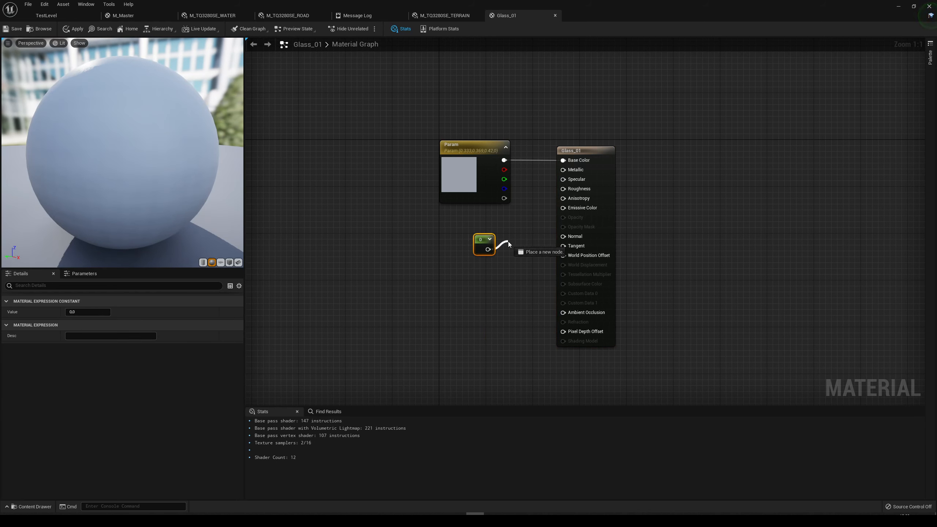
{"action": "left_click_drag", "start_coordinate": [508, 242], "coordinate": [570, 190]}
{"action": "left_click_drag", "start_coordinate": [479, 246], "coordinate": [478, 279]}
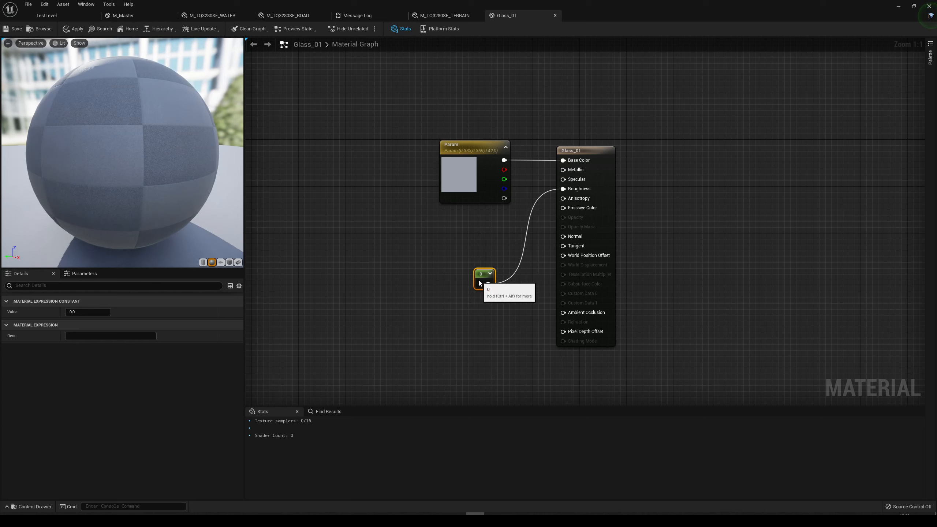
Add a second constant above the roughness one, connect it to the Specular input and set its value to 0.8
{"action": "key", "text": "1"}
{"action": "left_click", "coordinate": [481, 236]}
{"action": "left_click_drag", "start_coordinate": [488, 243], "coordinate": [516, 229]}
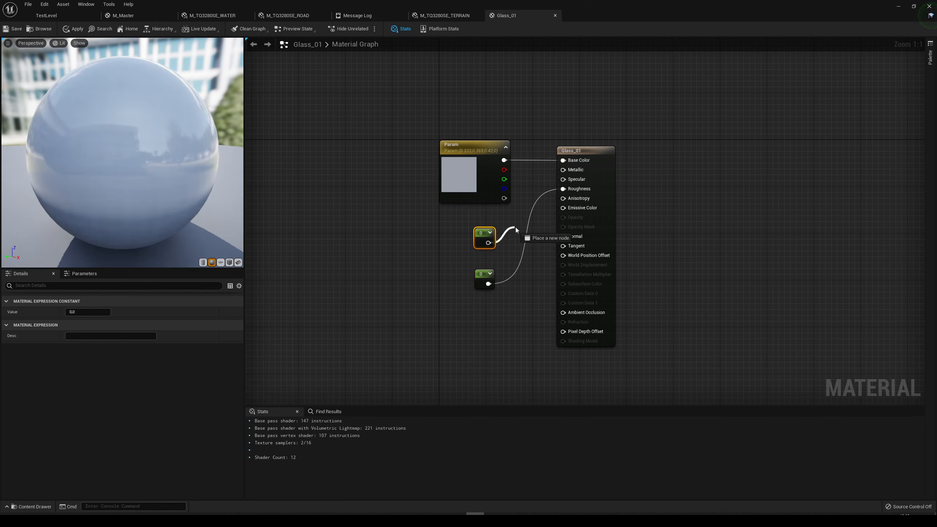
{"action": "left_click_drag", "start_coordinate": [561, 182], "coordinate": [563, 180]}
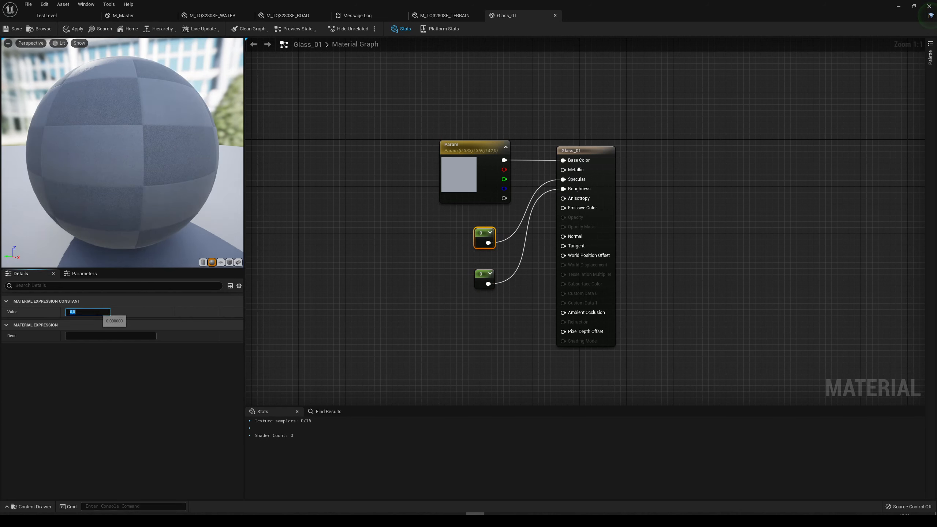
{"action": "type", "text": "0.8"}
{"action": "key", "text": "Return"}
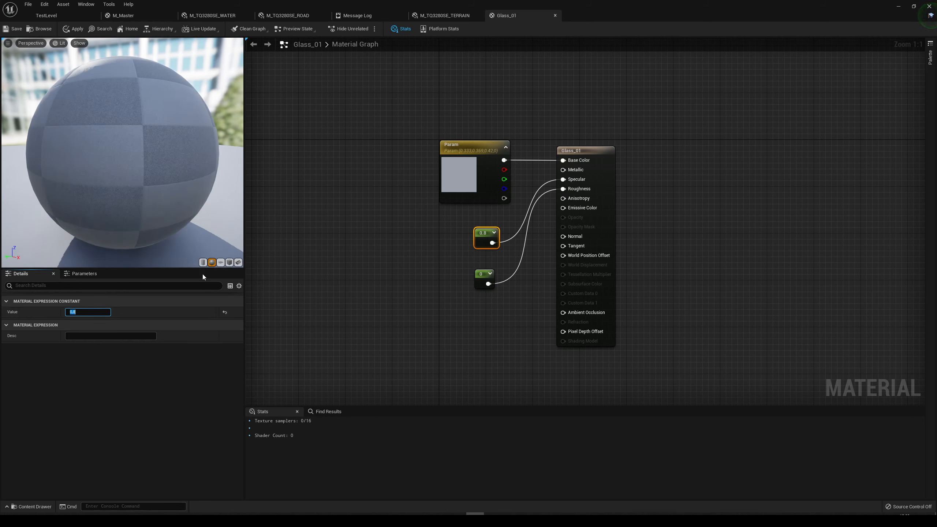
Nudge the 0.8 specular constant slightly away from the Glass_01 output node and apply the material
{"action": "left_click_drag", "start_coordinate": [482, 243], "coordinate": [476, 242]}
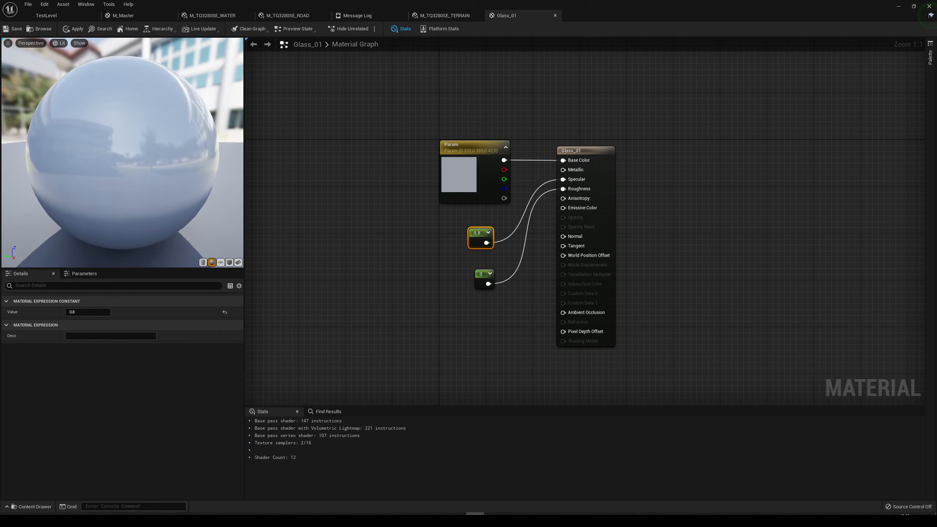
{"action": "left_click_drag", "start_coordinate": [174, 163], "coordinate": [174, 183]}
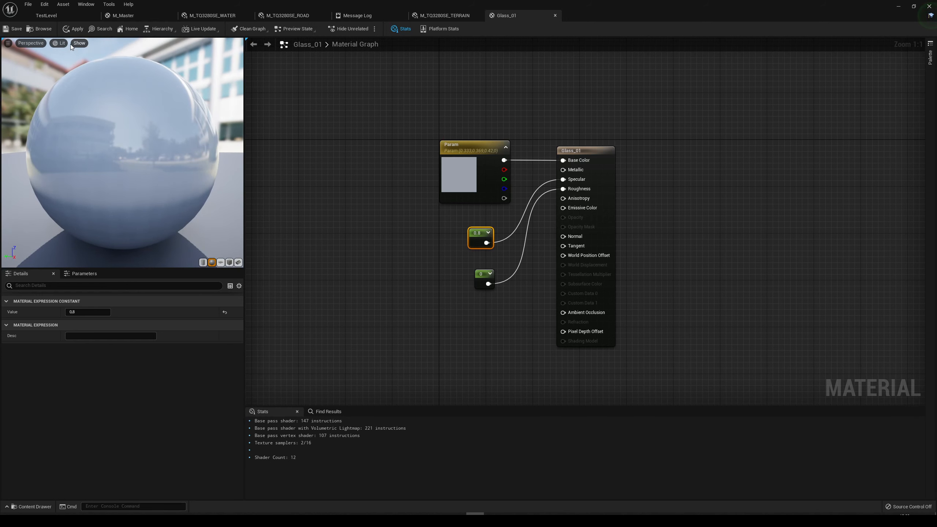
{"action": "left_click", "coordinate": [74, 29]}
{"action": "right_click_drag", "start_coordinate": [430, 170], "coordinate": [383, 170]}
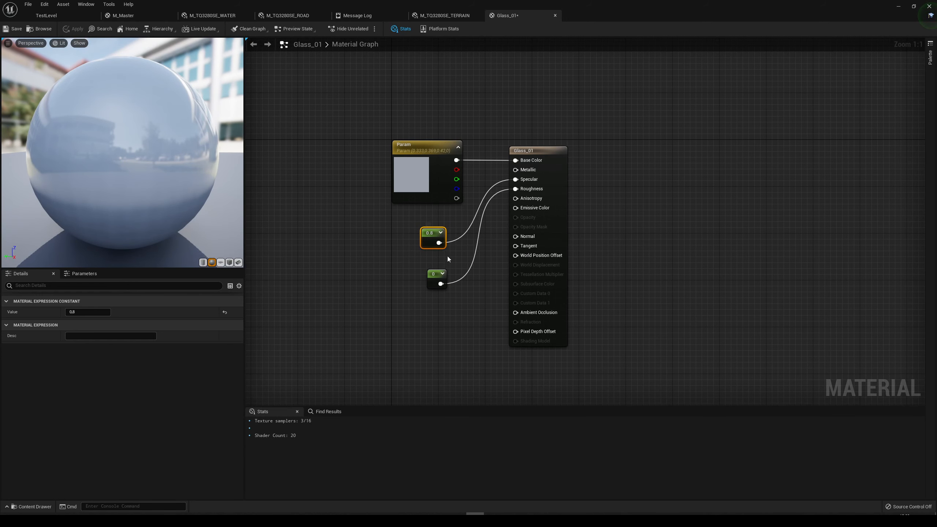
Examine the reflections on the LEON building's windows in TestLevel from several angles
{"action": "left_click", "coordinate": [51, 18]}
{"action": "mouse_move", "coordinate": [369, 207]}
{"action": "right_mouse_down"}
{"action": "mouse_move", "coordinate": [405, 205]}
{"action": "mouse_move", "coordinate": [350, 207]}
{"action": "mouse_move", "coordinate": [364, 207]}
{"action": "right_mouse_up"}
{"action": "key", "text": "w"}
{"action": "key", "text": "d"}
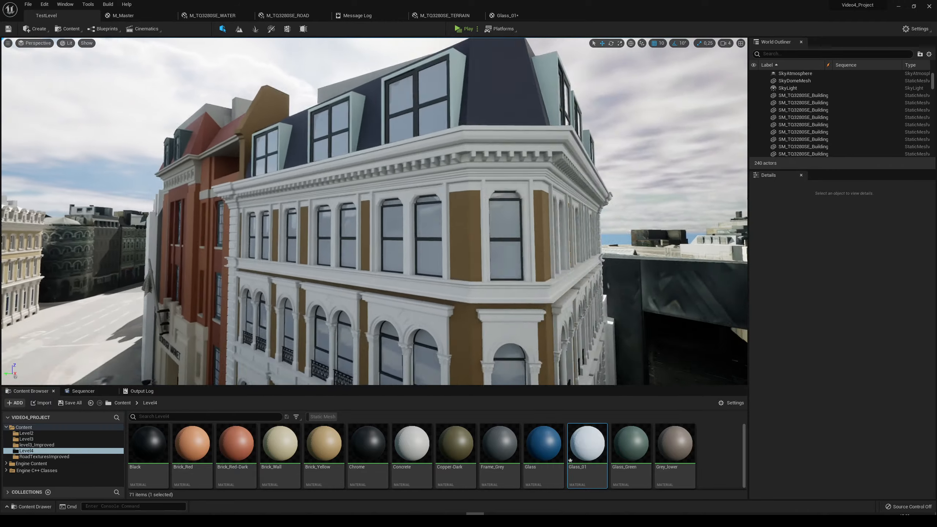
{"action": "key", "text": "w"}
{"action": "right_click_drag", "start_coordinate": [363, 207], "coordinate": [332, 171]}
{"action": "key", "text": "s"}
{"action": "key", "text": "s"}
{"action": "key", "text": "w"}
{"action": "key", "text": "s"}
{"action": "right_click_drag", "start_coordinate": [129, 308], "coordinate": [50, 312]}
{"action": "key", "text": "w"}
Save all modified project content, including the Glass_01 material
{"action": "left_click", "coordinate": [69, 404]}
{"action": "left_click", "coordinate": [501, 342]}
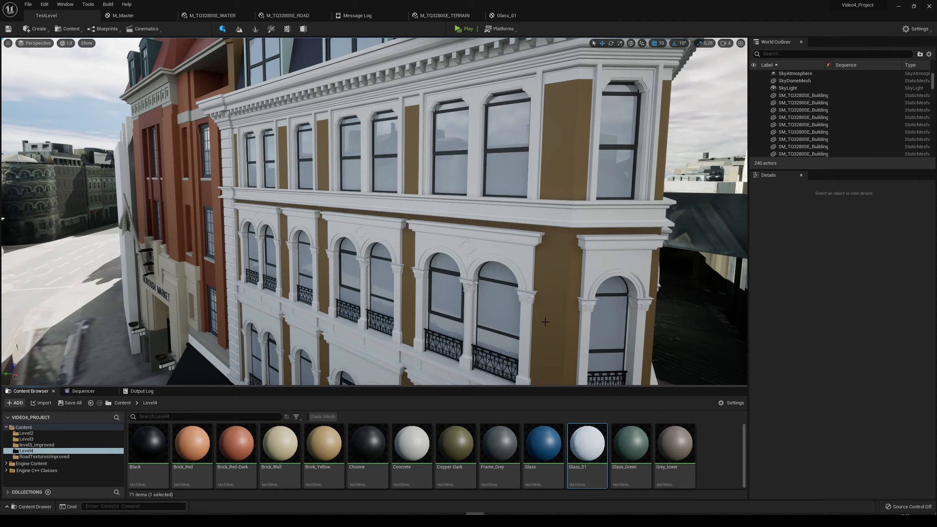
Select the blue window glass of the beige corner building, locate its Glass material and open that material's graph
{"action": "key", "text": "w"}
{"action": "right_click_drag", "start_coordinate": [545, 322], "coordinate": [579, 318]}
{"action": "key", "text": "a"}
{"action": "left_click", "coordinate": [571, 319]}
{"action": "key", "text": "s"}
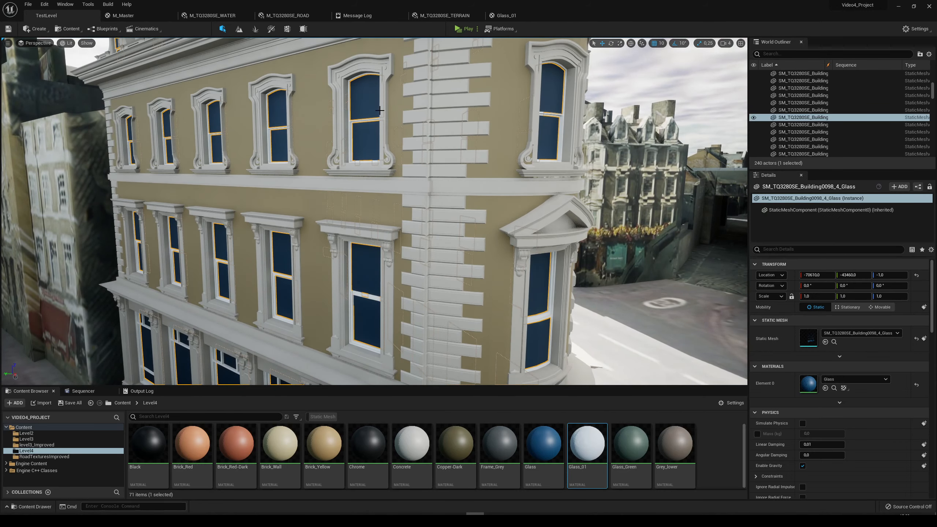
{"action": "right_click_drag", "start_coordinate": [385, 175], "coordinate": [385, 175]}
{"action": "left_click", "coordinate": [834, 388]}
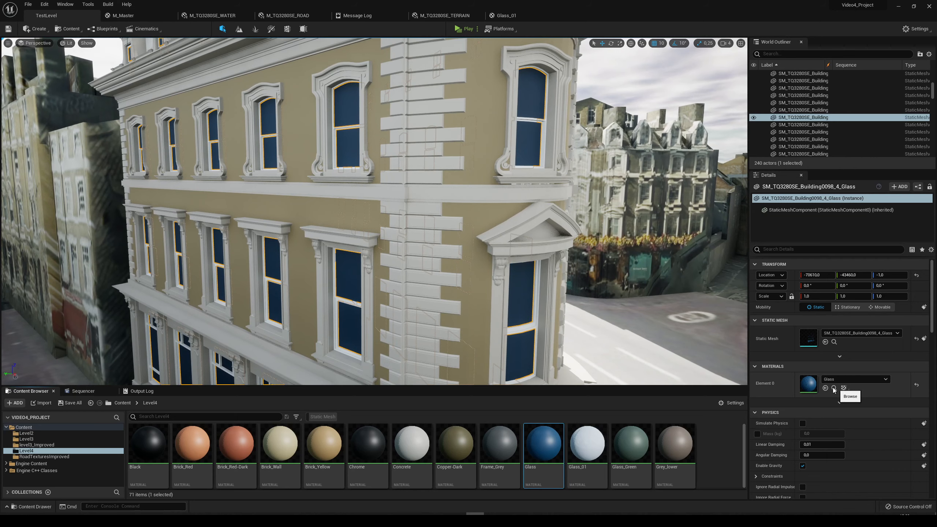
{"action": "double_click", "coordinate": [551, 442]}
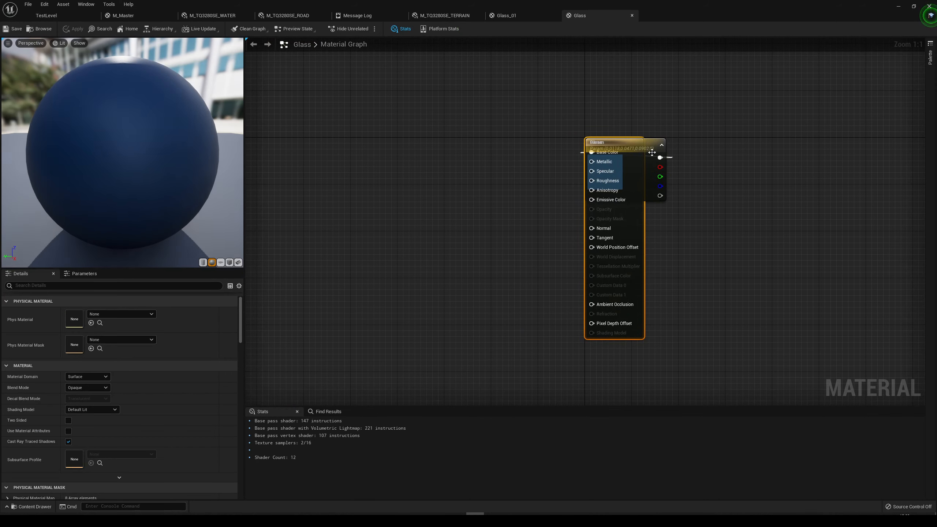
{"action": "left_click", "coordinate": [47, 16]}
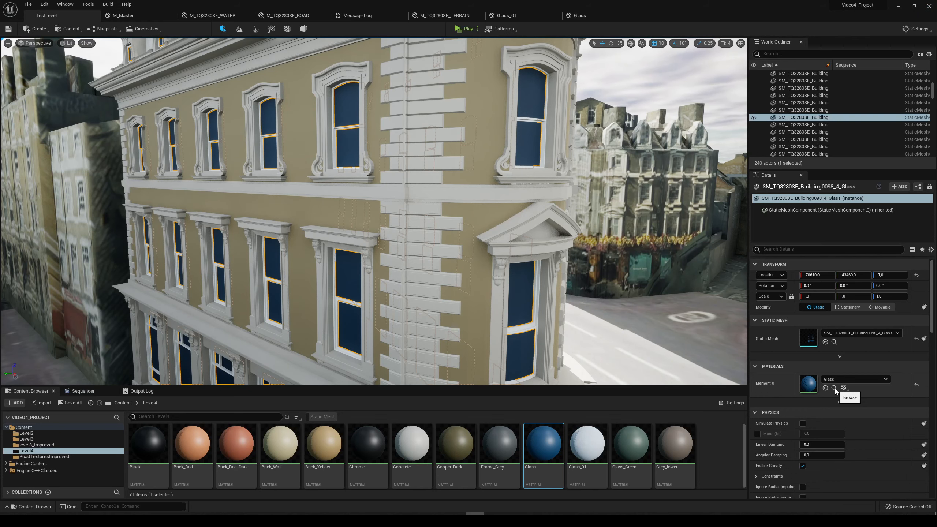
{"action": "double_click", "coordinate": [539, 443]}
{"action": "right_click_drag", "start_coordinate": [461, 262], "coordinate": [472, 284]}
Add two constants to the Glass material graph, connecting one to Roughness and the other to Specular
{"action": "left_click", "coordinate": [473, 284]}
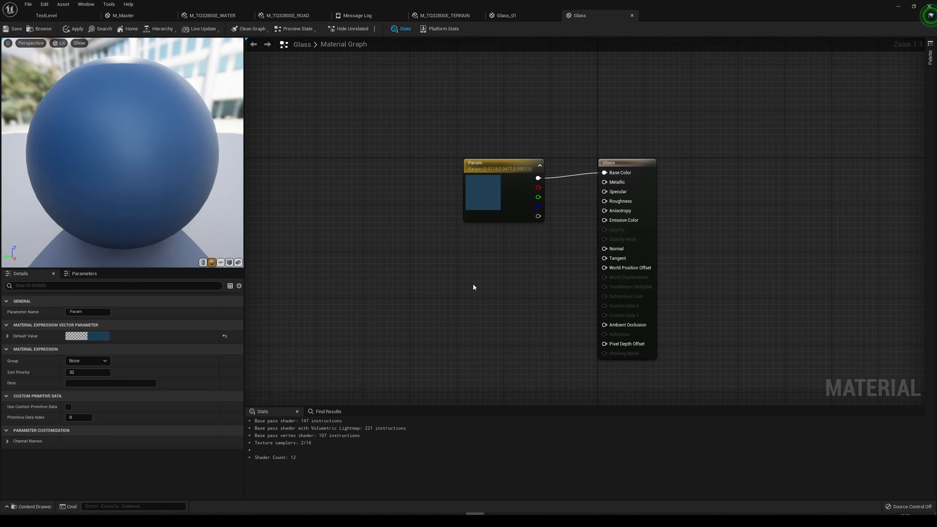
{"action": "key", "text": "1"}
{"action": "left_click", "coordinate": [501, 283]}
{"action": "left_click_drag", "start_coordinate": [590, 248], "coordinate": [611, 201]}
{"action": "left_click_drag", "start_coordinate": [506, 287], "coordinate": [613, 192]}
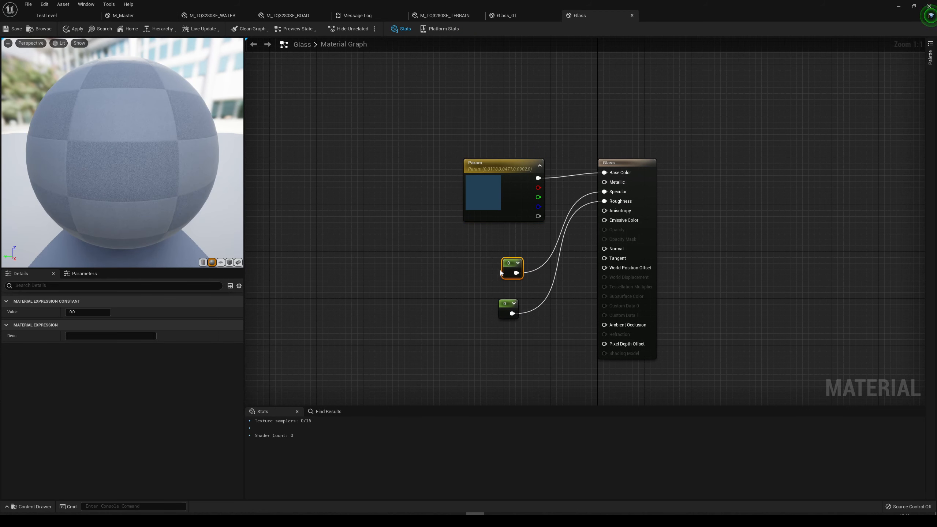
Set the Specular constant to 0.9, apply the Glass material and check the corner building's windows in TestLevel
{"action": "left_click", "coordinate": [89, 312]}
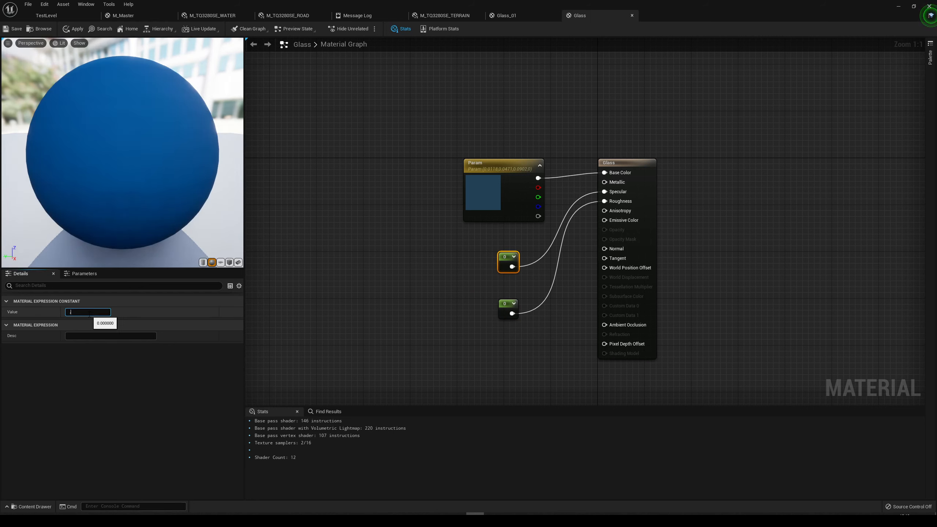
{"action": "key", "text": "Return"}
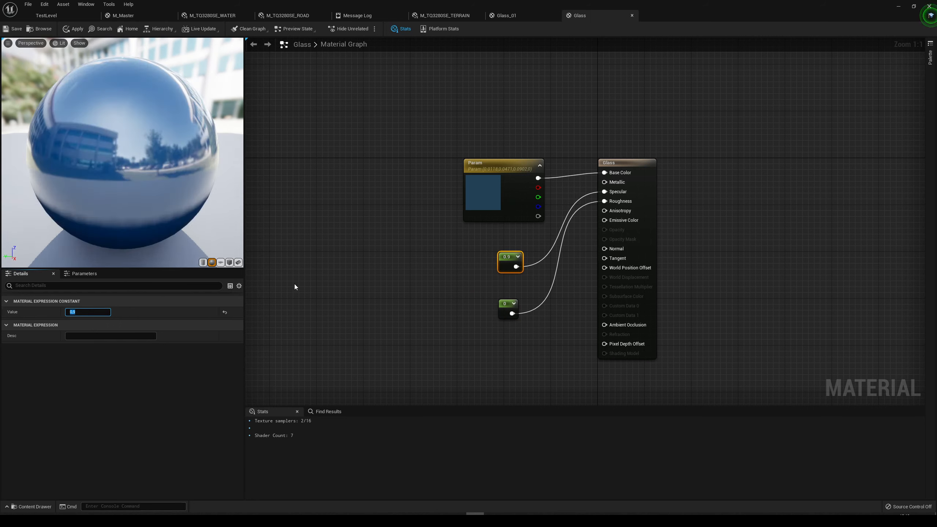
{"action": "left_click", "coordinate": [66, 32]}
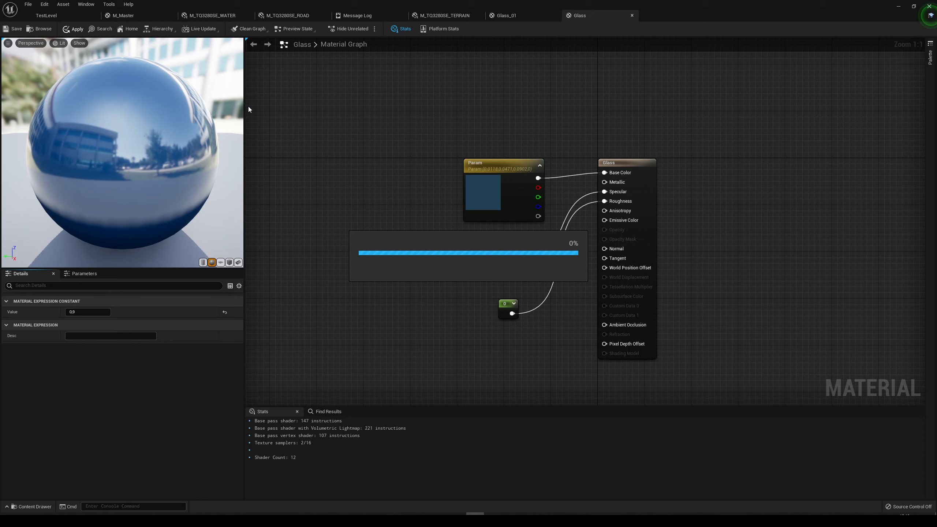
{"action": "left_click", "coordinate": [40, 16]}
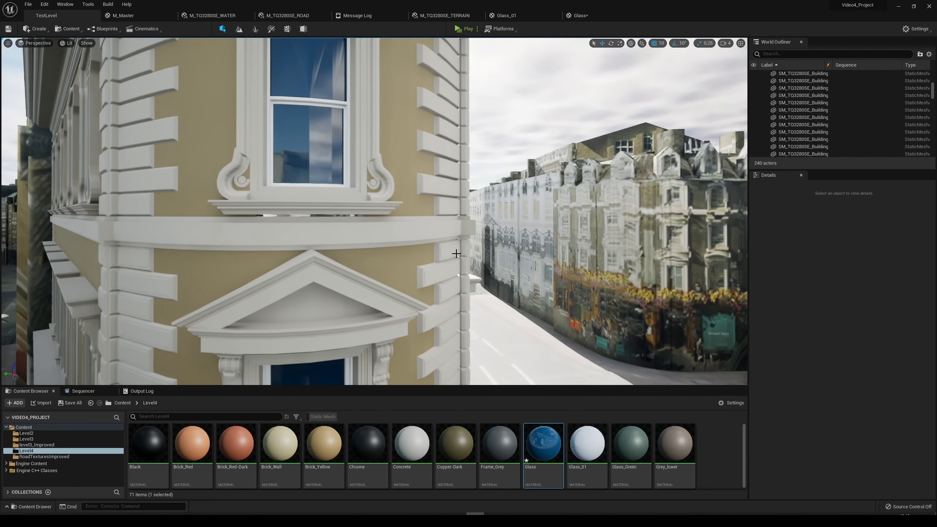
{"action": "right_click_drag", "start_coordinate": [457, 254], "coordinate": [266, 272]}
Try a dark red Param colour for the Glass material, view it on the corner building's windows and undo it
{"action": "double_click", "coordinate": [525, 437]}
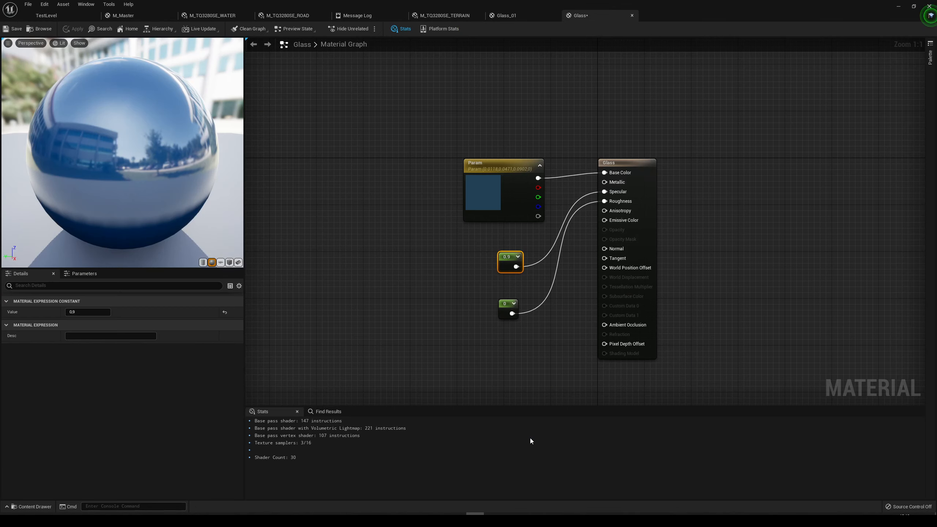
{"action": "left_click", "coordinate": [496, 177]}
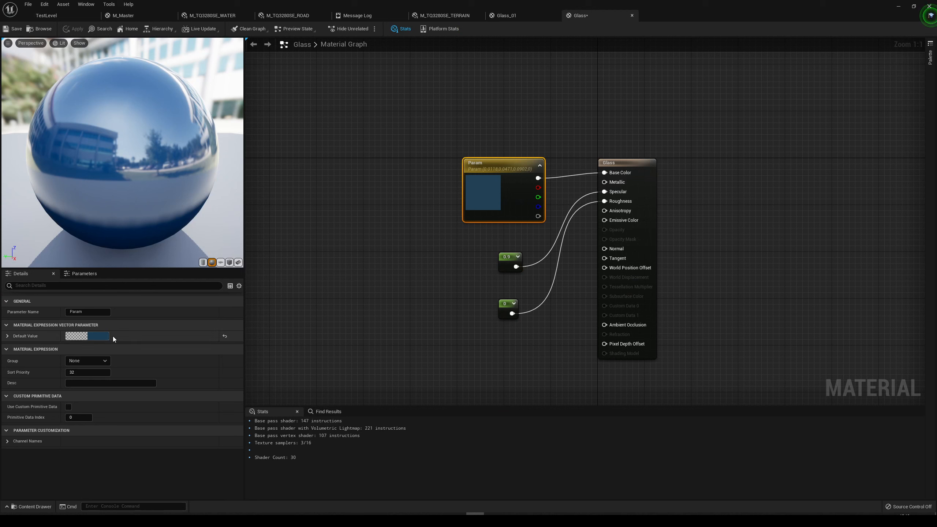
{"action": "left_click", "coordinate": [103, 336]}
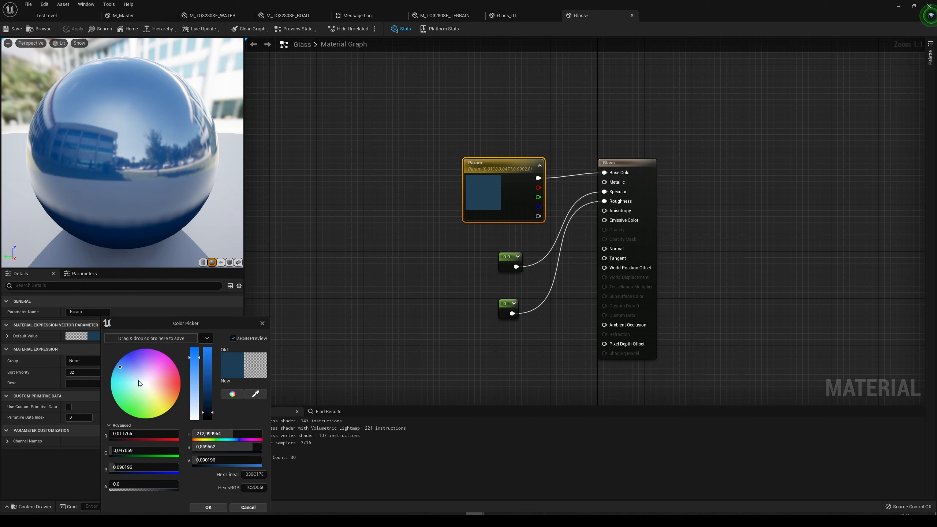
{"action": "left_click_drag", "start_coordinate": [133, 375], "coordinate": [199, 387]}
{"action": "left_click", "coordinate": [208, 507]}
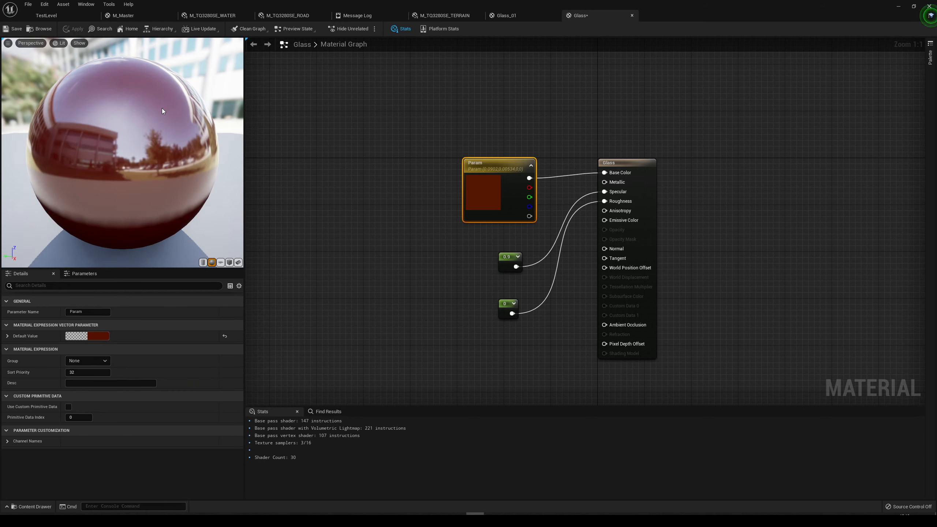
{"action": "left_click", "coordinate": [48, 16]}
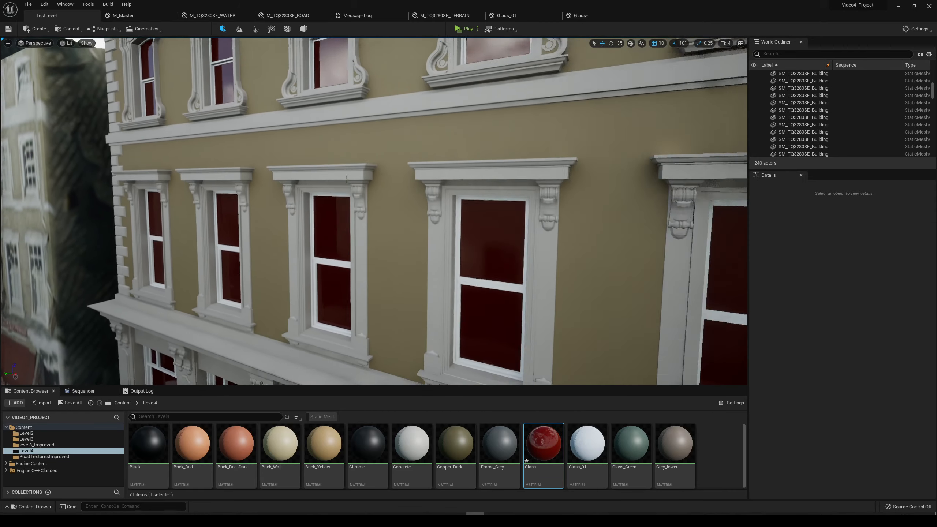
{"action": "left_click", "coordinate": [580, 15]}
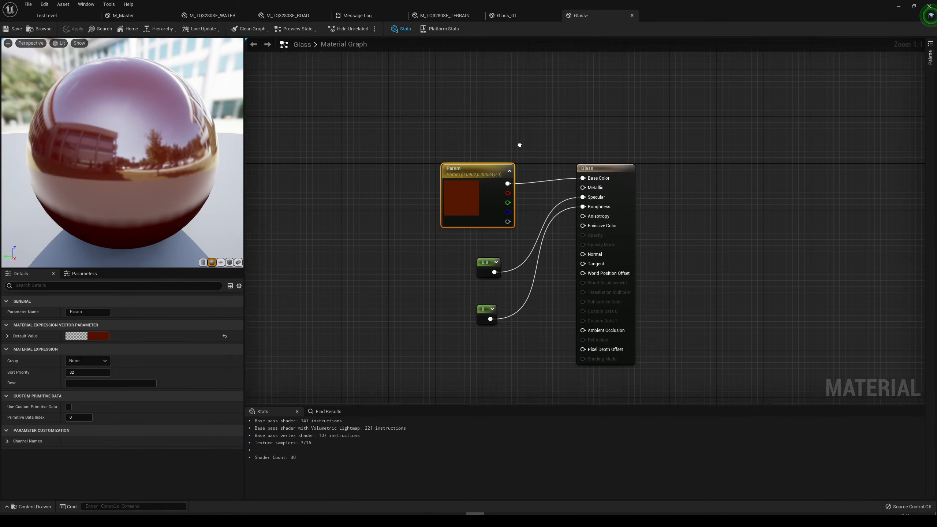
{"action": "key", "text": "ctrl+z"}
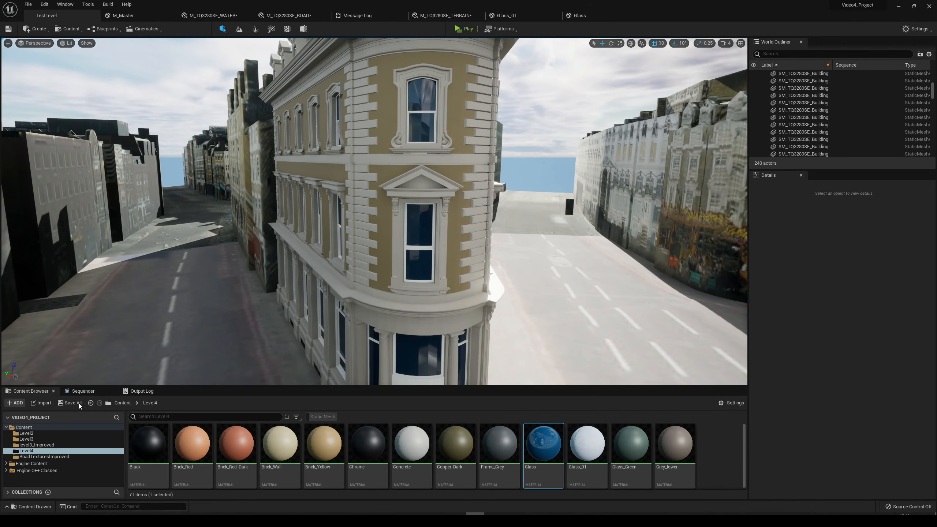
Save all modified content, including the Glass, water, road and terrain materials
{"action": "left_click", "coordinate": [80, 403]}
{"action": "left_click", "coordinate": [514, 341]}
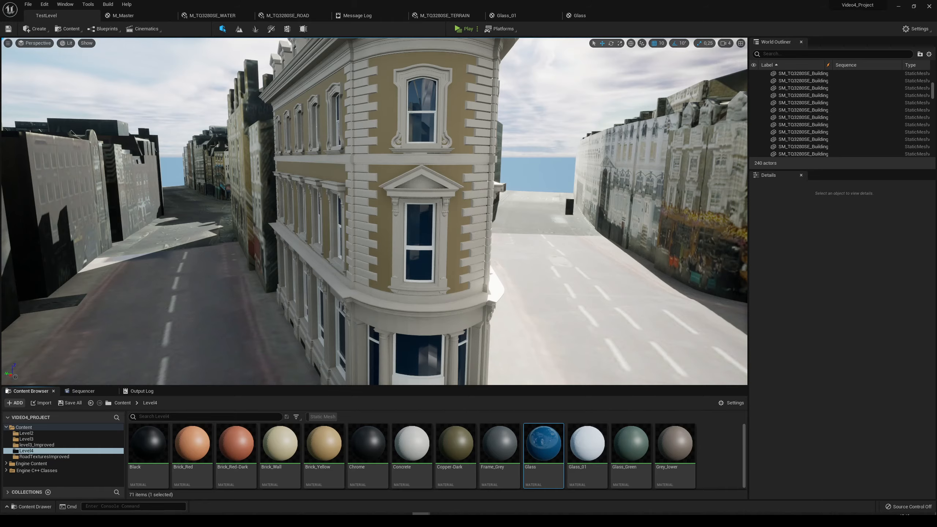
Examine the corner building's glass up close, and view the LEON building and street from farther away
{"action": "right_click_drag", "start_coordinate": [479, 221], "coordinate": [590, 162]}
{"action": "key", "text": "w"}
{"action": "key", "text": "w"}
{"action": "left_click", "coordinate": [480, 221]}
{"action": "key", "text": "s"}
{"action": "key", "text": "Escape"}
{"action": "key", "text": "w"}
{"action": "mouse_move", "coordinate": [497, 181]}
{"action": "right_mouse_down"}
{"action": "mouse_move", "coordinate": [497, 236]}
{"action": "mouse_move", "coordinate": [483, 244]}
{"action": "mouse_move", "coordinate": [497, 181]}
{"action": "right_mouse_up"}
{"action": "right_click_drag", "start_coordinate": [392, 245], "coordinate": [373, 241]}
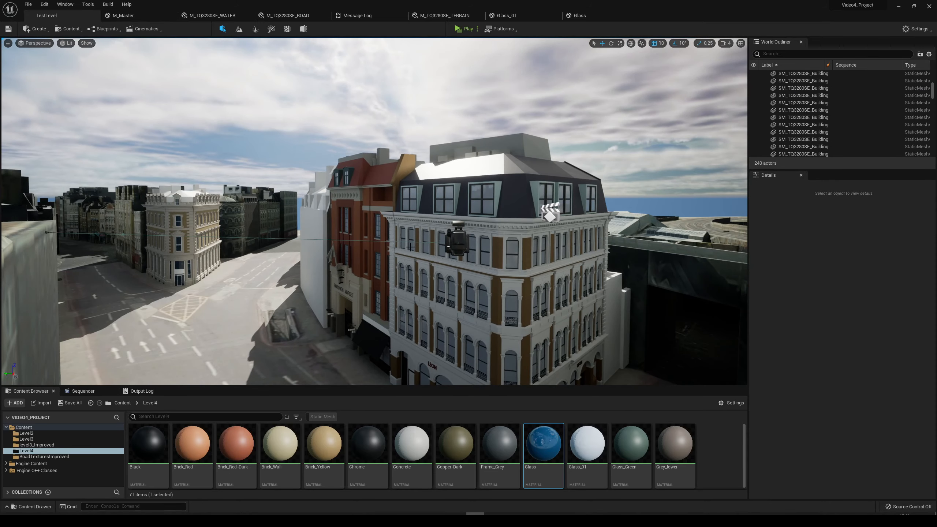
Select the Cine Camera Actor and play NewLevelSequence to preview its camera move
{"action": "left_click", "coordinate": [83, 391]}
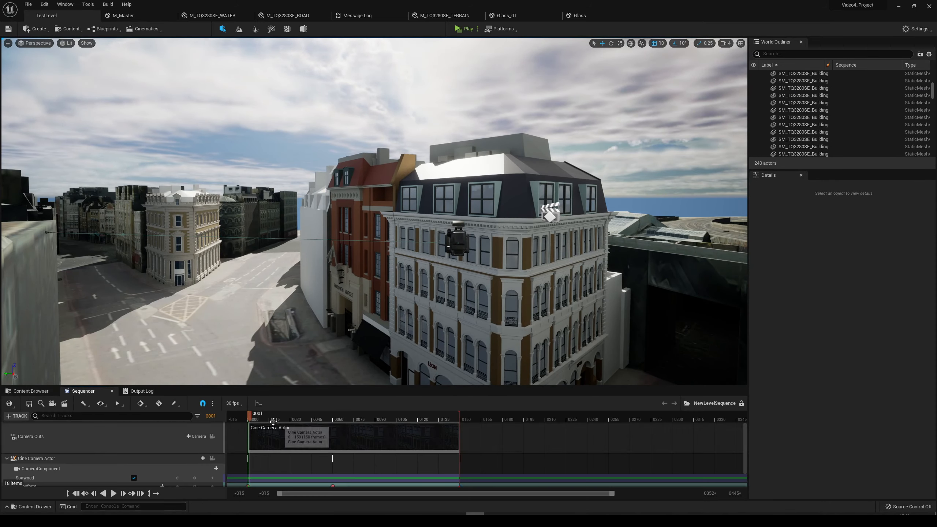
{"action": "left_click", "coordinate": [457, 238]}
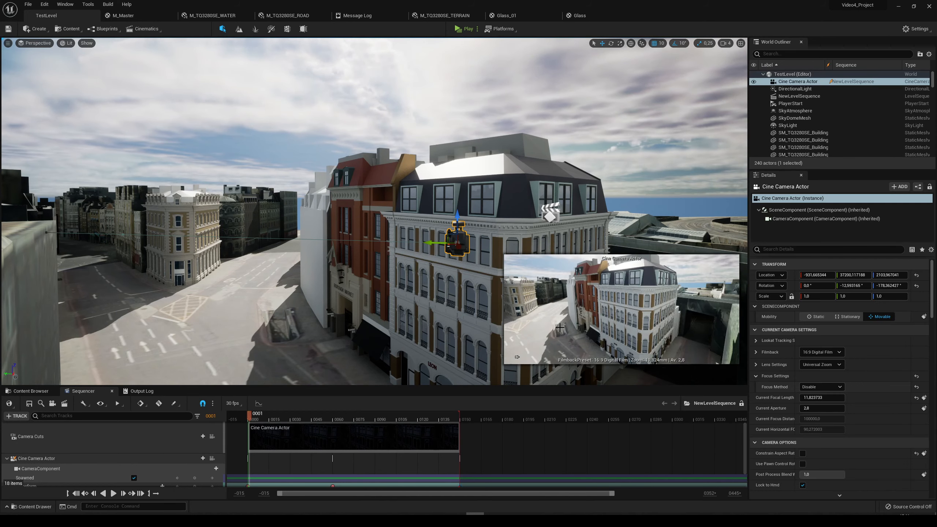
{"action": "key", "text": "space"}
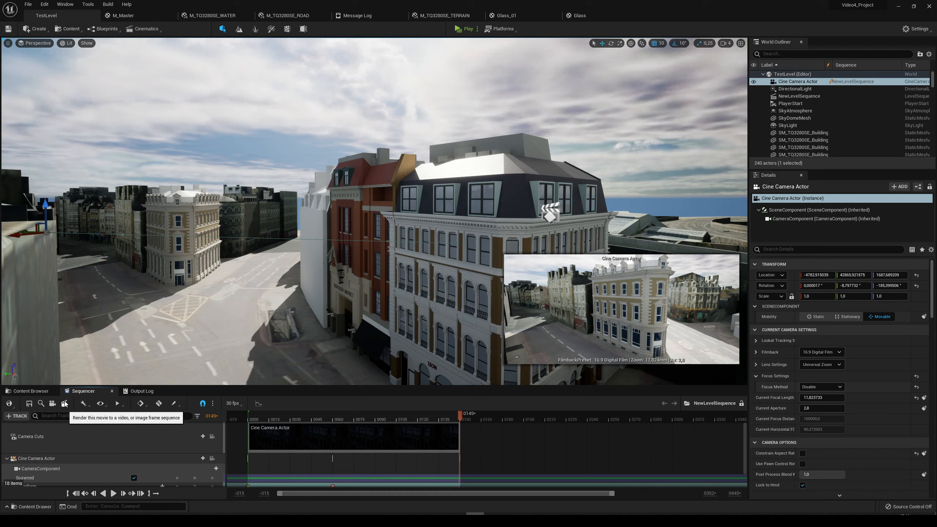
Render the level sequence as an AVI video at 3840 x 2160 and 30 fps
{"action": "left_click", "coordinate": [177, 402]}
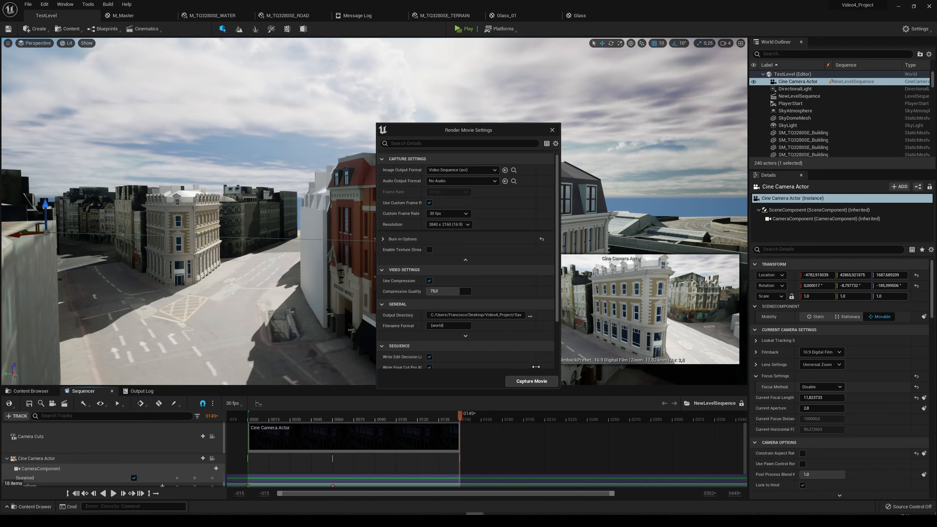
{"action": "left_click", "coordinate": [531, 381]}
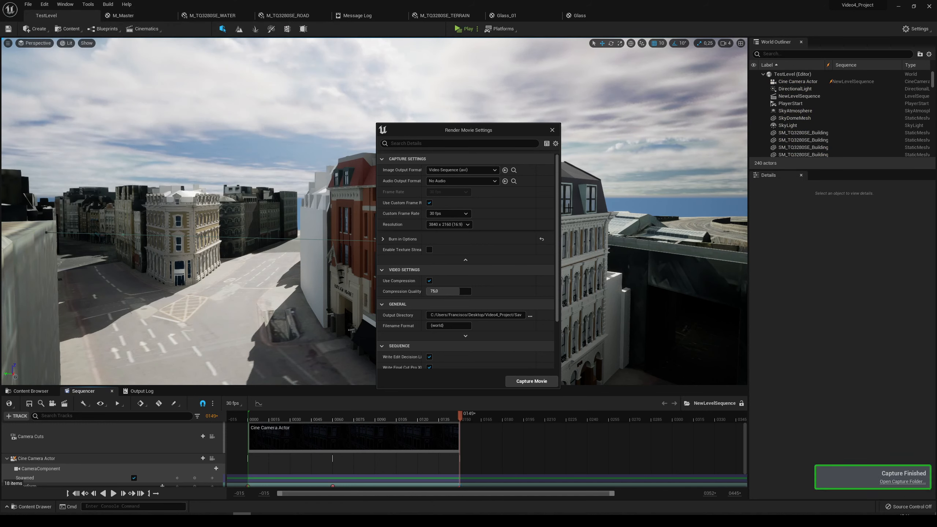
Open the capture folder and play the rendered video TestLevel_(3).avi
{"action": "left_click", "coordinate": [900, 486]}
{"action": "left_click", "coordinate": [762, 224]}
{"action": "double_click", "coordinate": [763, 221]}
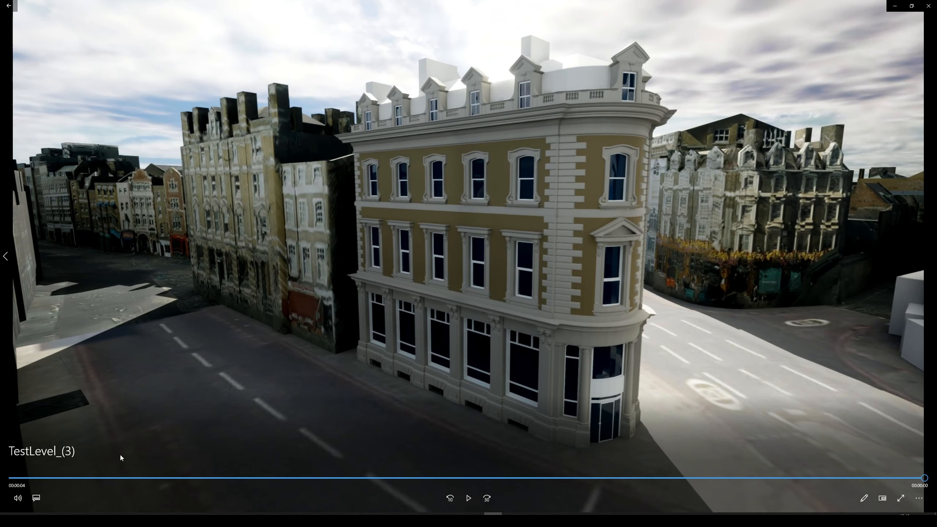
Replay different parts of the rendered video to examine the detailed buildings, and close the capture folder
{"action": "left_click", "coordinate": [23, 479]}
{"action": "left_click", "coordinate": [469, 498]}
{"action": "left_click", "coordinate": [400, 478]}
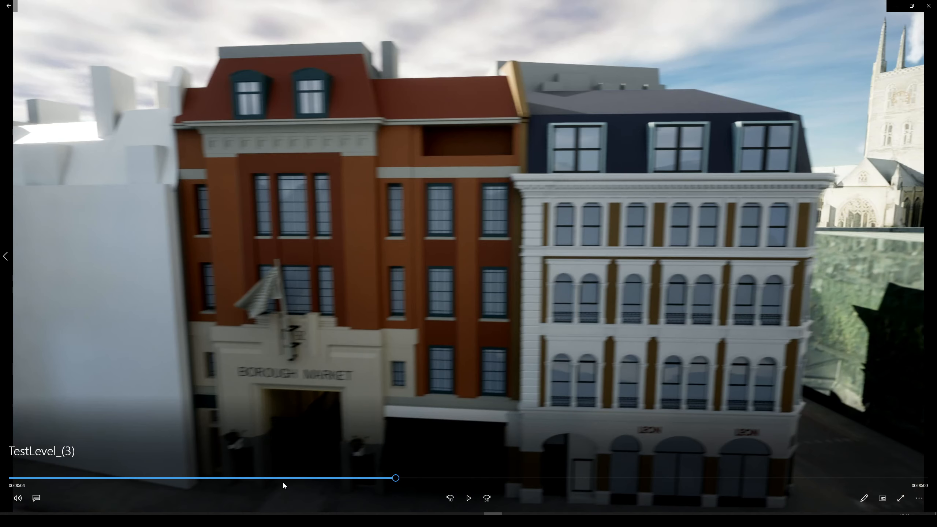
{"action": "left_click", "coordinate": [342, 478]}
{"action": "left_click", "coordinate": [123, 478]}
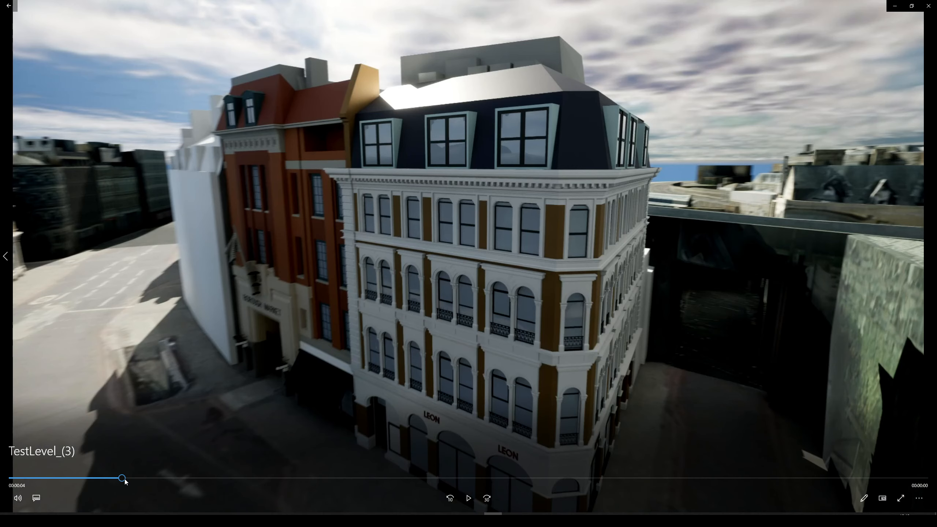
{"action": "left_click", "coordinate": [468, 497]}
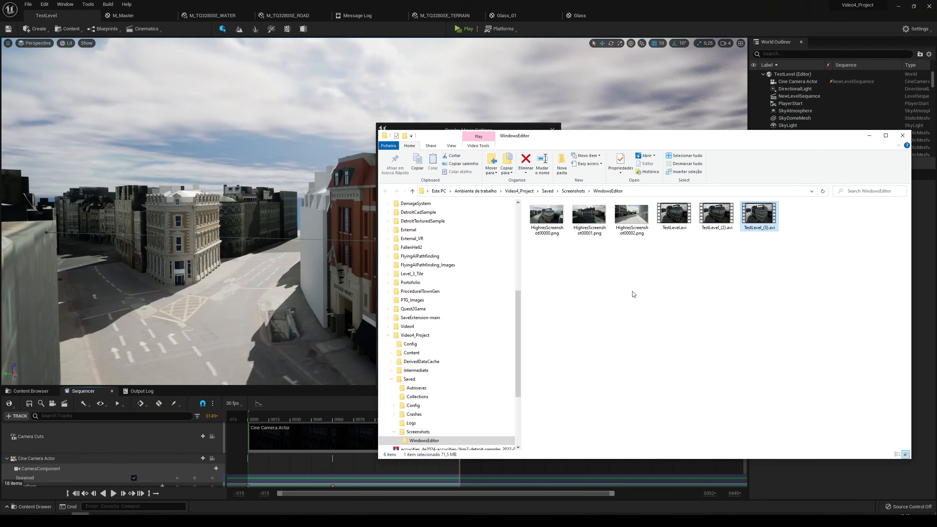
{"action": "left_click", "coordinate": [633, 294]}
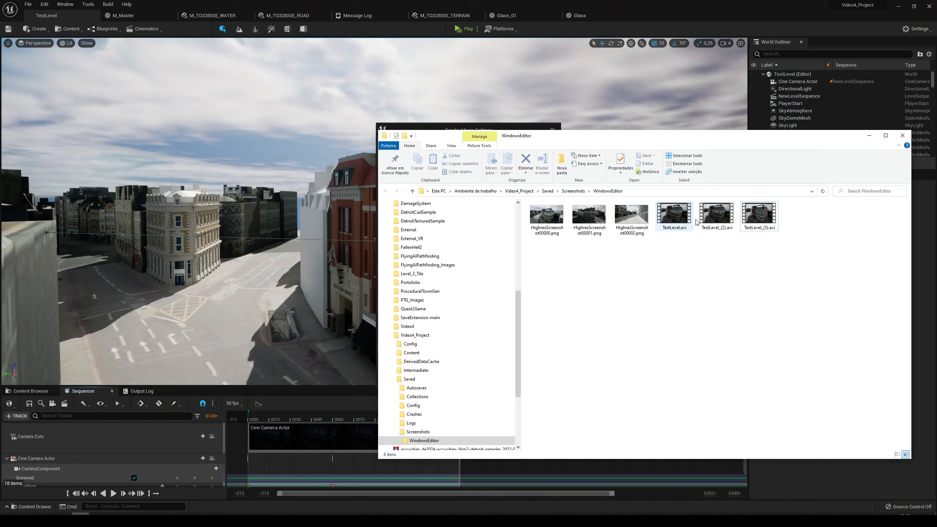
{"action": "left_click", "coordinate": [902, 135]}
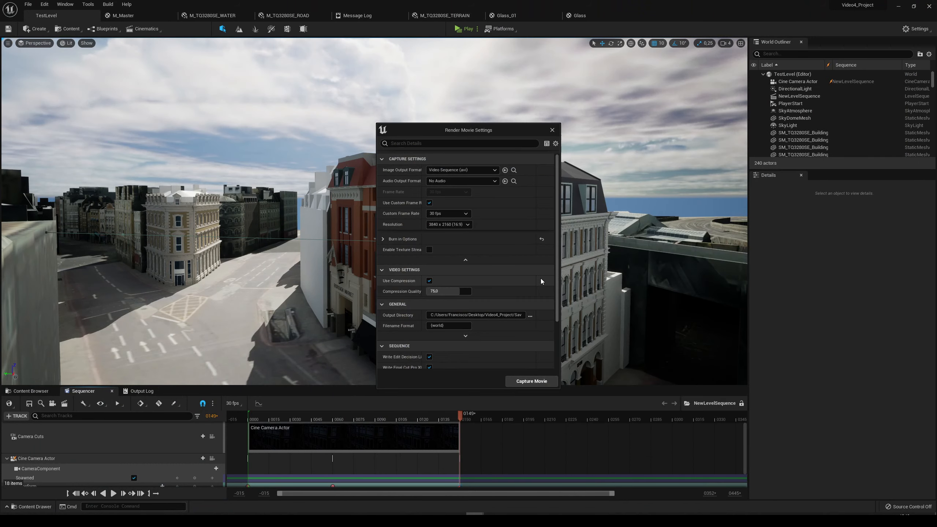
Close the movie render settings and capture a high resolution screenshot of the Borough Market and LEON buildings from the full-screen viewport
{"action": "left_click", "coordinate": [552, 130]}
{"action": "right_click_drag", "start_coordinate": [534, 251], "coordinate": [543, 260]}
{"action": "left_click", "coordinate": [31, 392]}
{"action": "right_click_drag", "start_coordinate": [313, 251], "coordinate": [373, 273]}
{"action": "right_click_drag", "start_coordinate": [306, 300], "coordinate": [289, 294]}
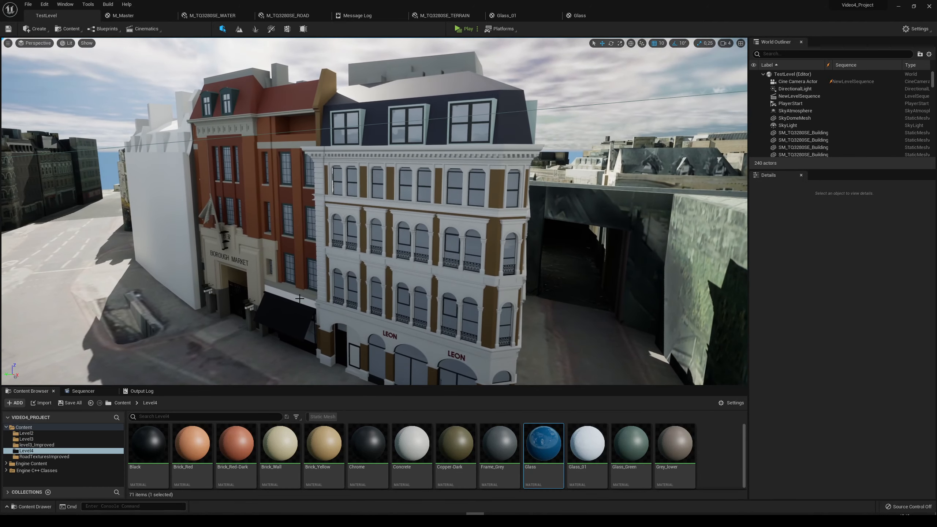
{"action": "key", "text": "F11"}
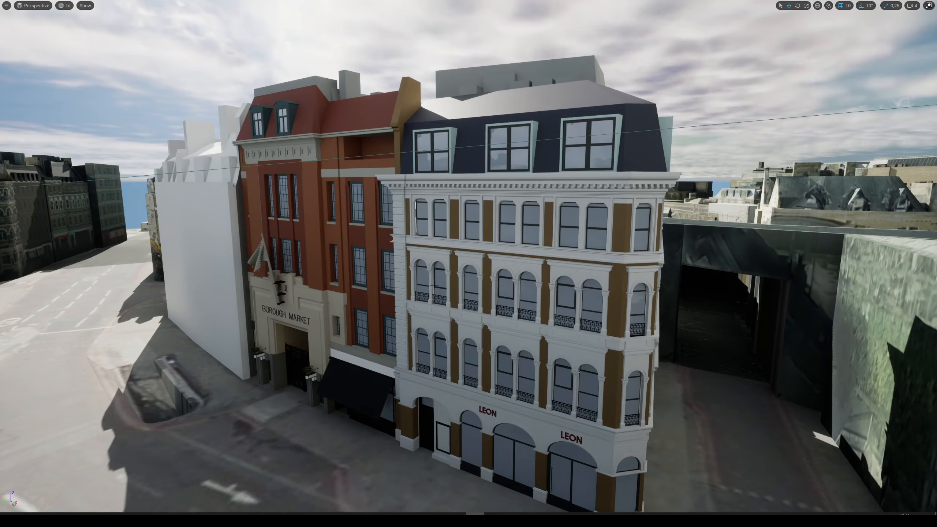
{"action": "right_click_drag", "start_coordinate": [406, 300], "coordinate": [478, 301]}
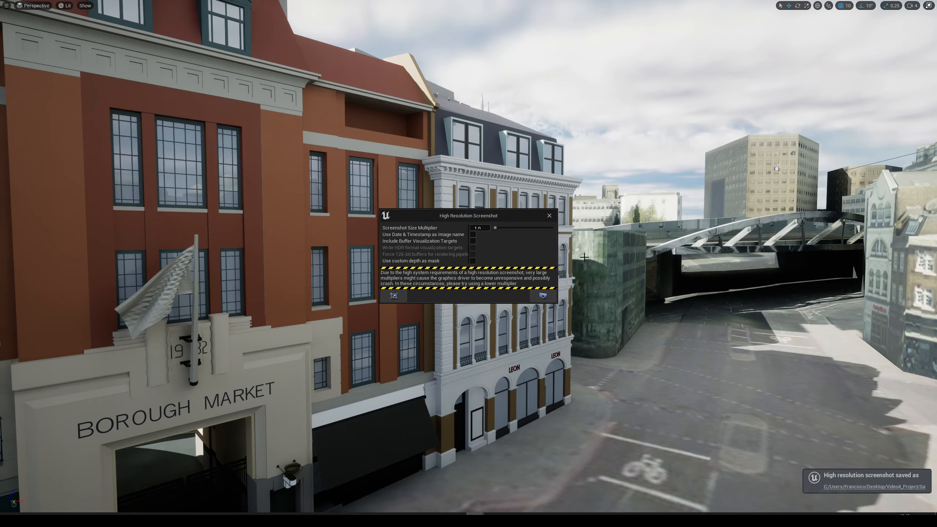
Capture a high resolution screenshot of the street view beside the yellow-brick building, with the editor overlays hidden and a size multiplier of 1.0
{"action": "right_click_drag", "start_coordinate": [571, 192], "coordinate": [887, 197]}
{"action": "key", "text": "w"}
{"action": "key", "text": "d"}
{"action": "key", "text": "a"}
{"action": "key", "text": "a"}
{"action": "key", "text": "w"}
{"action": "key", "text": "a"}
{"action": "key", "text": "s"}
{"action": "key", "text": "a"}
{"action": "key", "text": "w"}
{"action": "right_click_drag", "start_coordinate": [571, 251], "coordinate": [573, 251]}
{"action": "key", "text": "w"}
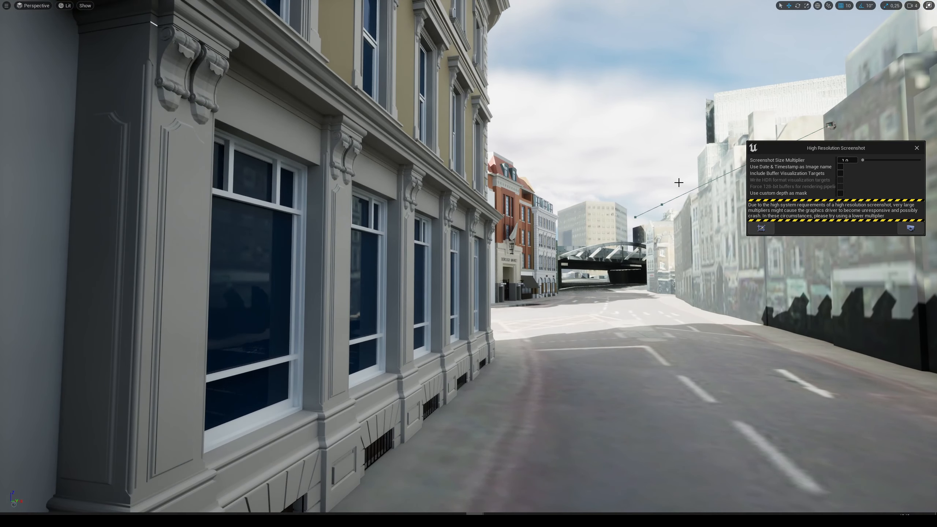
{"action": "key", "text": "g"}
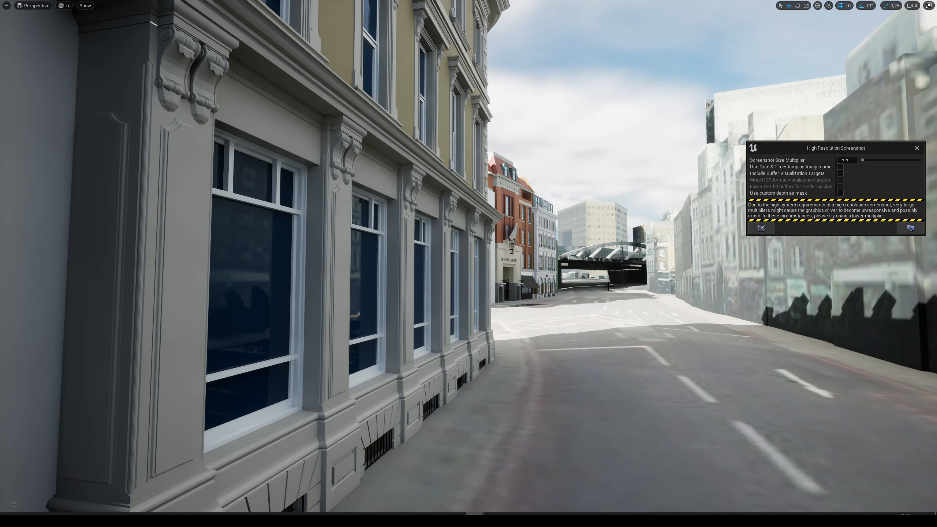
{"action": "left_click", "coordinate": [910, 228]}
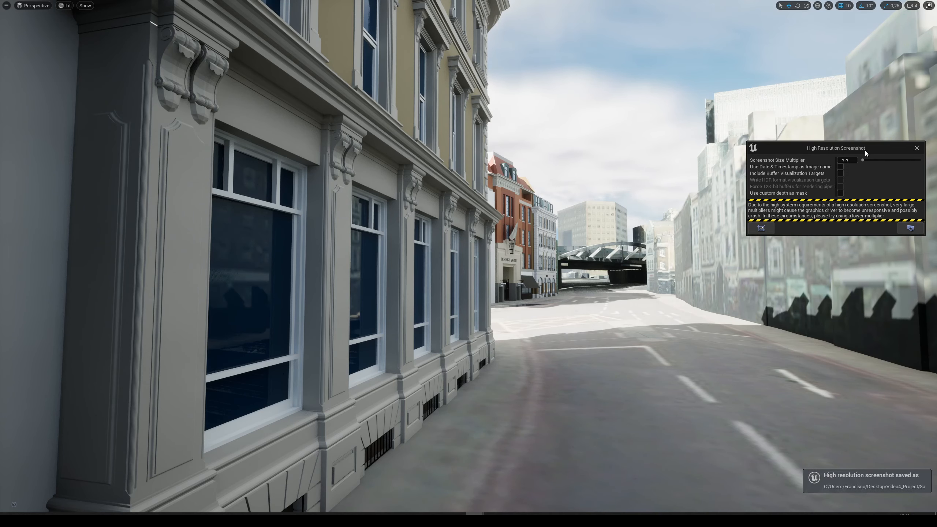
Close the High Resolution Screenshot tool, restore the normal editor layout and inspect the yellow-brick building's facade and the street
{"action": "left_click", "coordinate": [917, 147]}
{"action": "right_click_drag", "start_coordinate": [426, 210], "coordinate": [430, 214]}
{"action": "key", "text": "F11"}
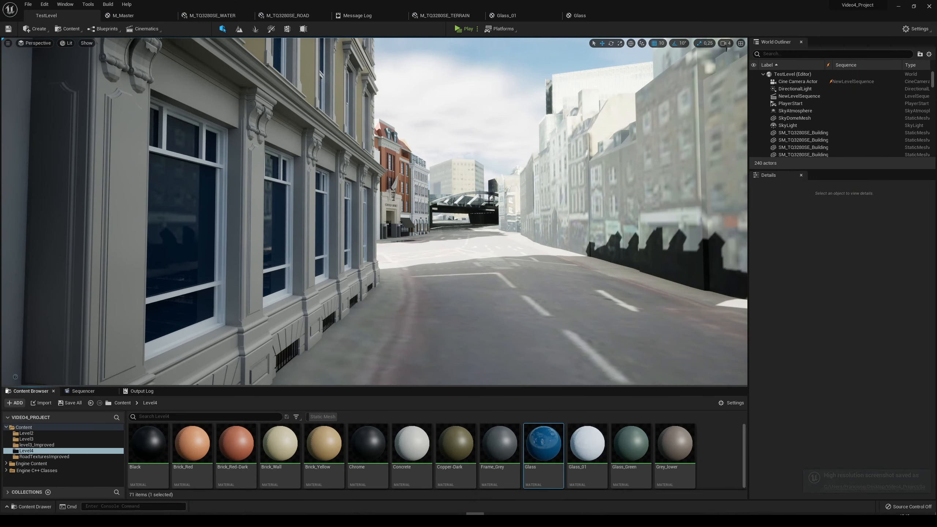
{"action": "right_click_drag", "start_coordinate": [489, 201], "coordinate": [527, 214]}
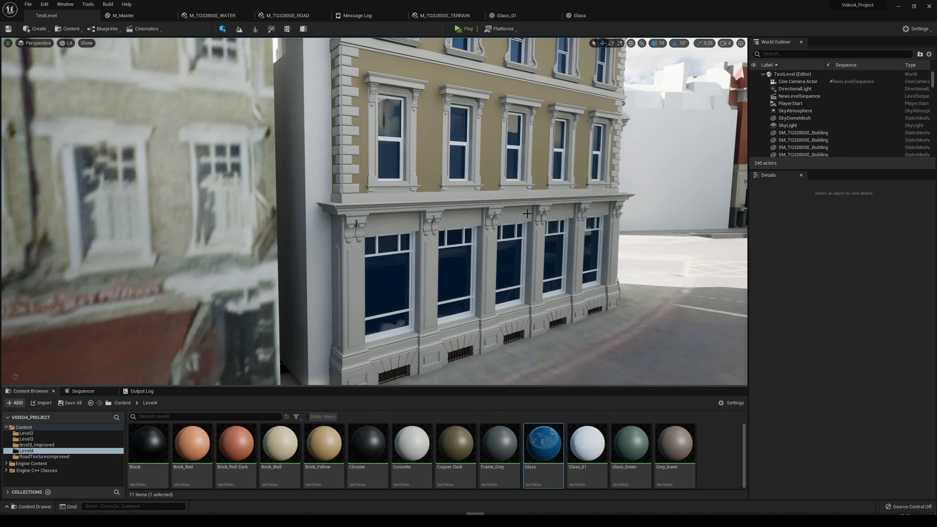
{"action": "right_click_drag", "start_coordinate": [514, 214], "coordinate": [533, 216]}
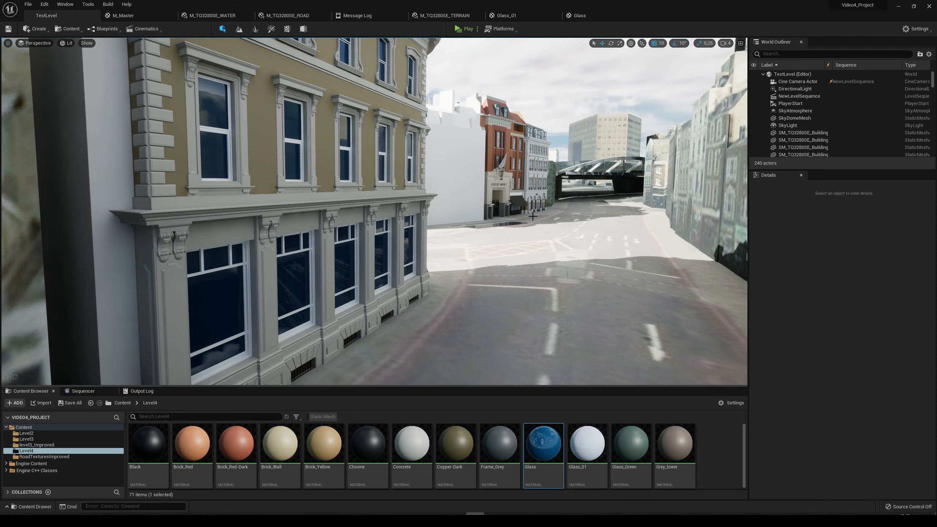